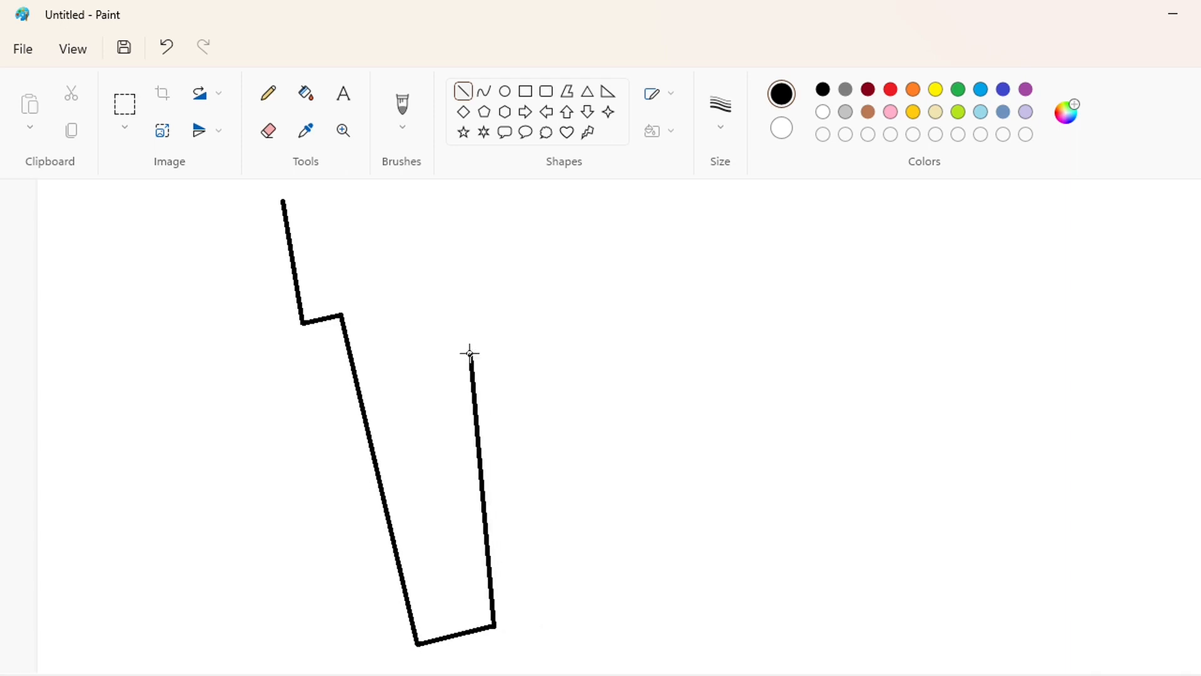
- Complete the P's outer outline with a slanted straight top edge and a large curved bowl ending on the stem
scroll(602, 379, up, 2)
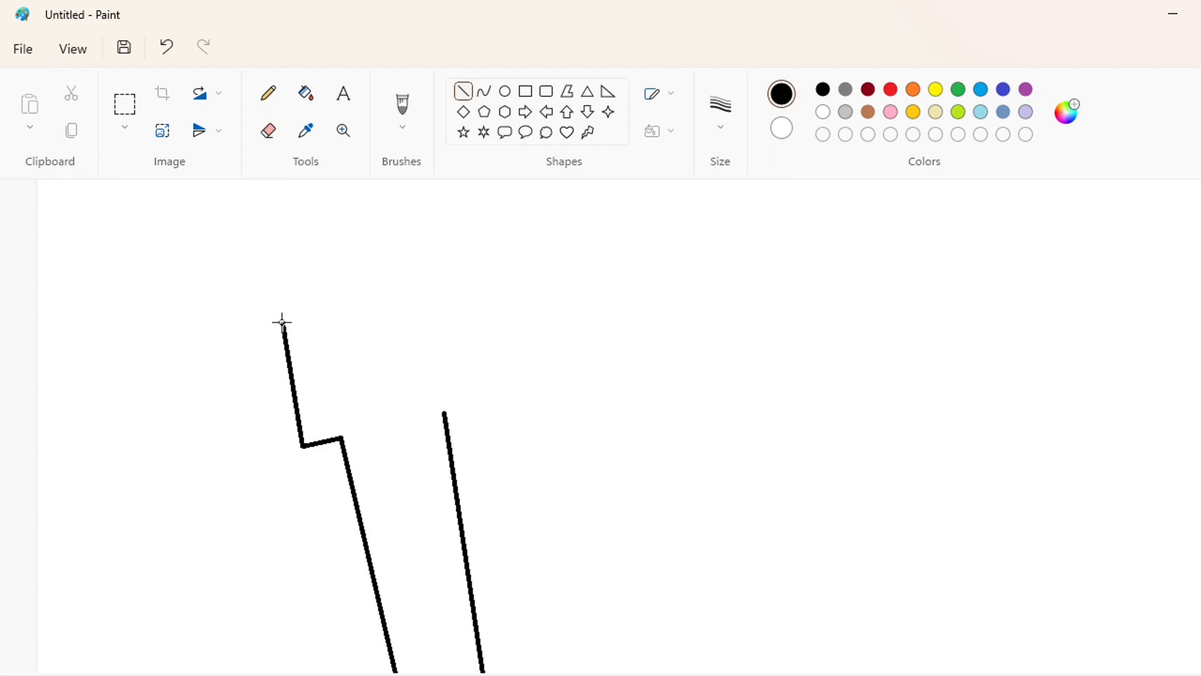
drag(283, 323, 469, 290)
click(484, 92)
scroll(1095, 497, down, 2)
scroll(473, 198, up, 1)
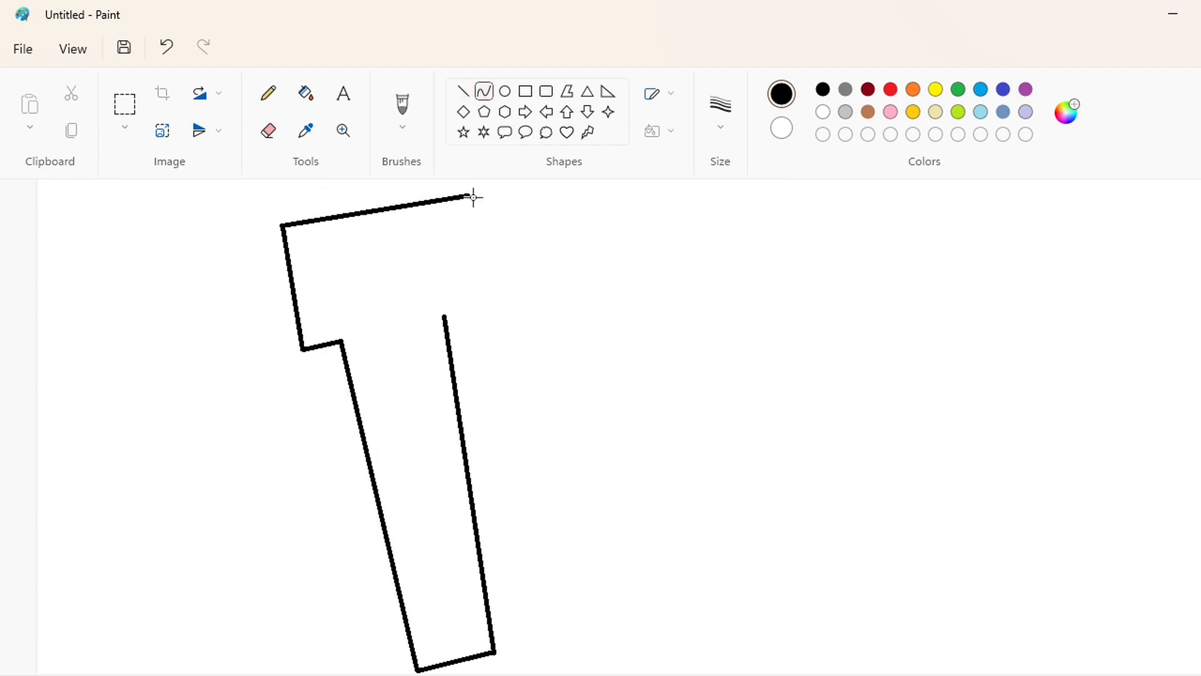
drag(473, 198, 475, 523)
drag(482, 273, 614, 164)
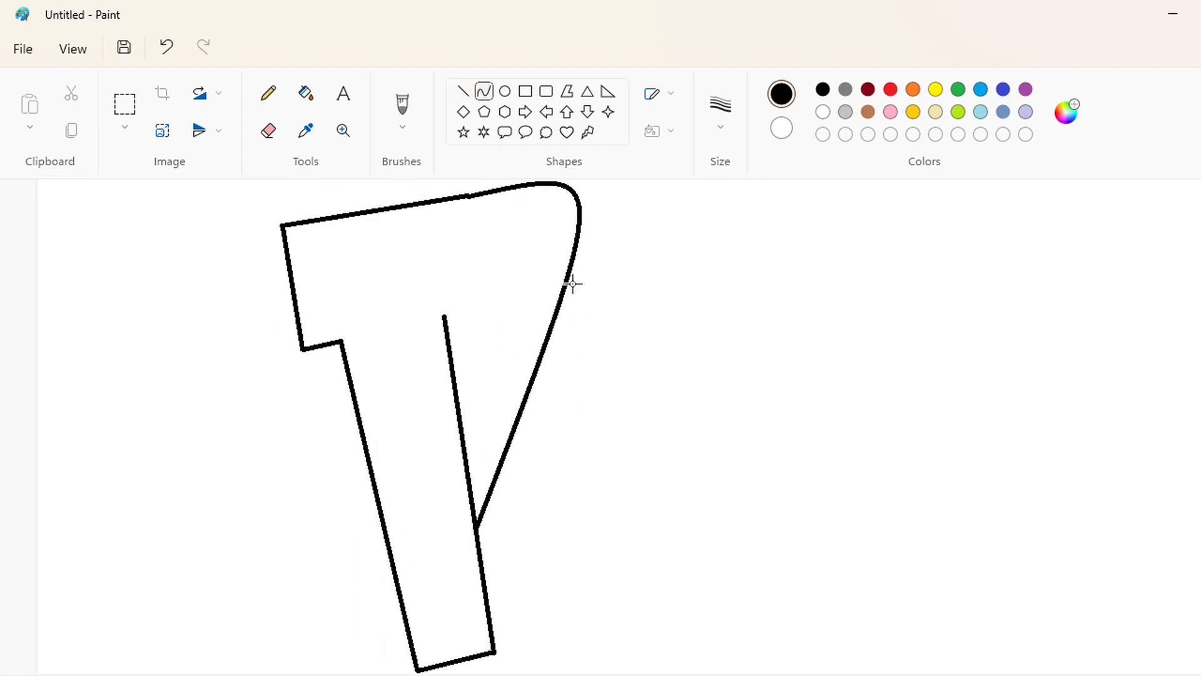
mouse_move(572, 284)
mouse_down()
mouse_move(710, 470)
mouse_move(724, 469)
mouse_move(722, 438)
mouse_up()
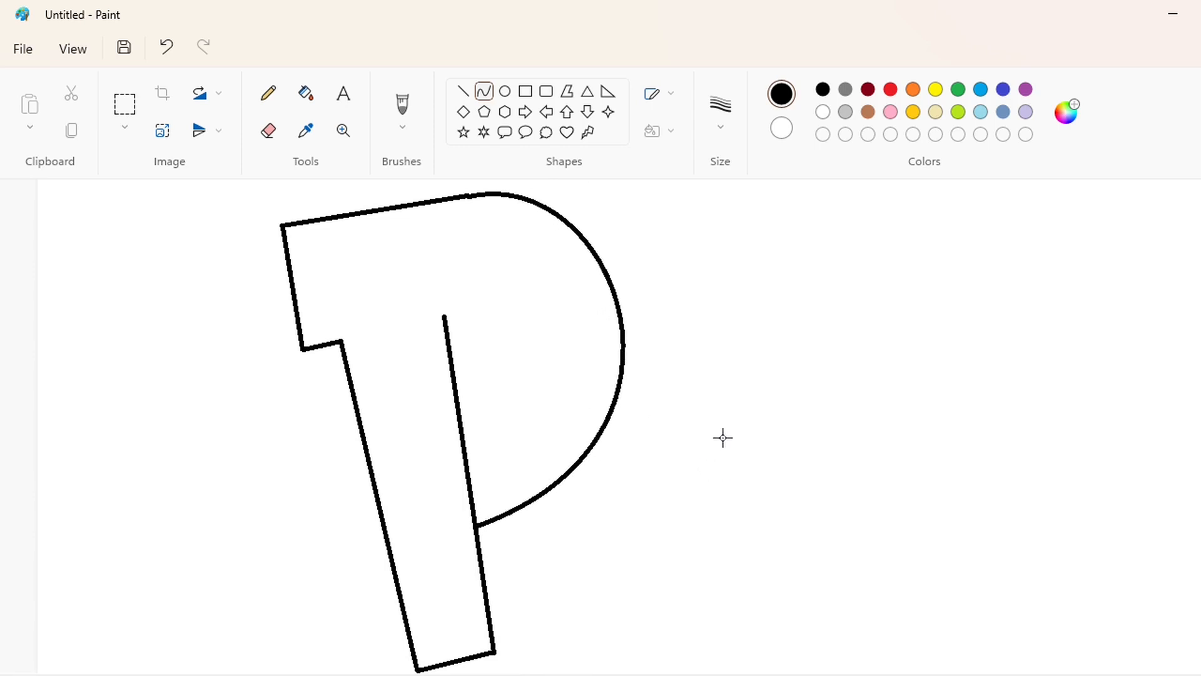
- Draw a small curved counter inside the P's bowl, from the stem line's upper end back to the stem line
mouse_move(440, 328)
mouse_down()
mouse_move(461, 426)
mouse_move(499, 303)
mouse_move(546, 399)
mouse_up()
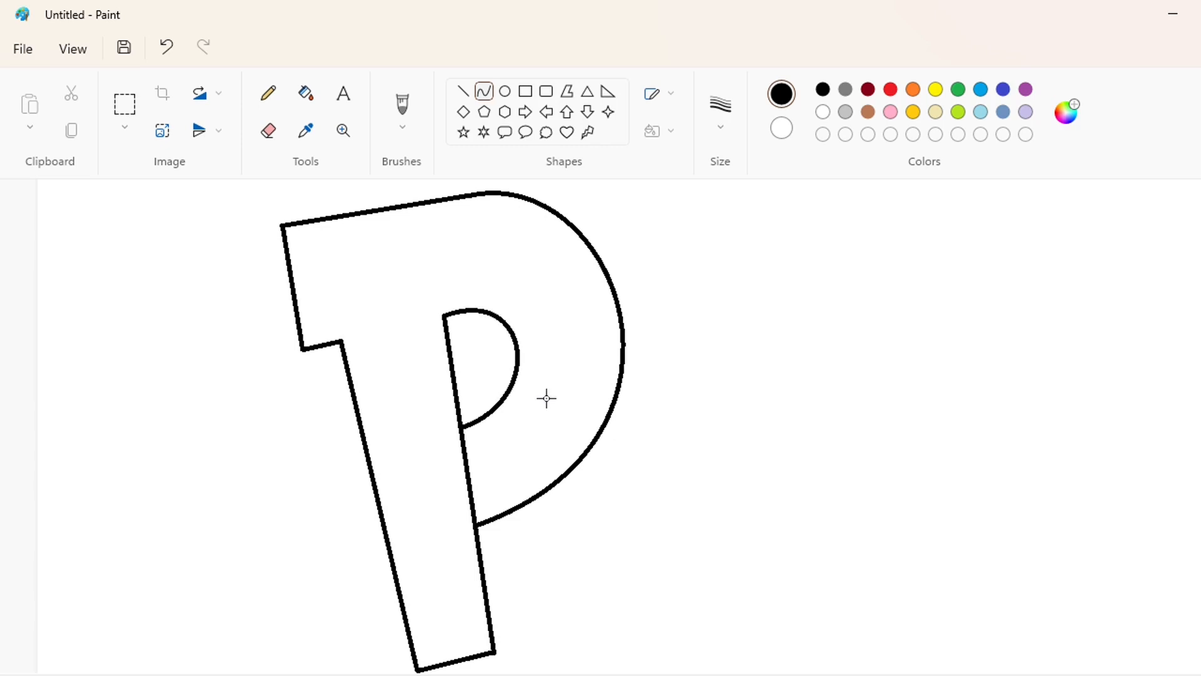
key(ctrl+z)
mouse_move(440, 316)
mouse_down()
mouse_move(456, 402)
mouse_move(514, 346)
mouse_move(550, 352)
mouse_up()
- Erase the stem line between the P's counter and the bowl's lower end with a white break and white fill
click(463, 91)
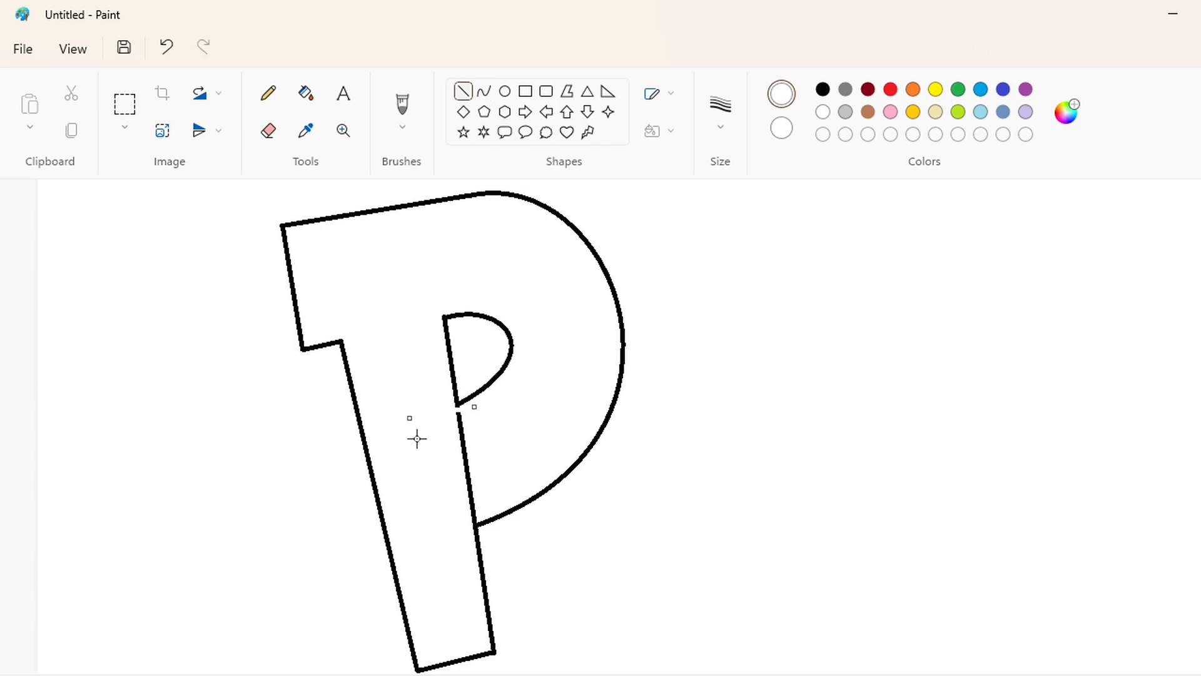
click(306, 93)
click(468, 434)
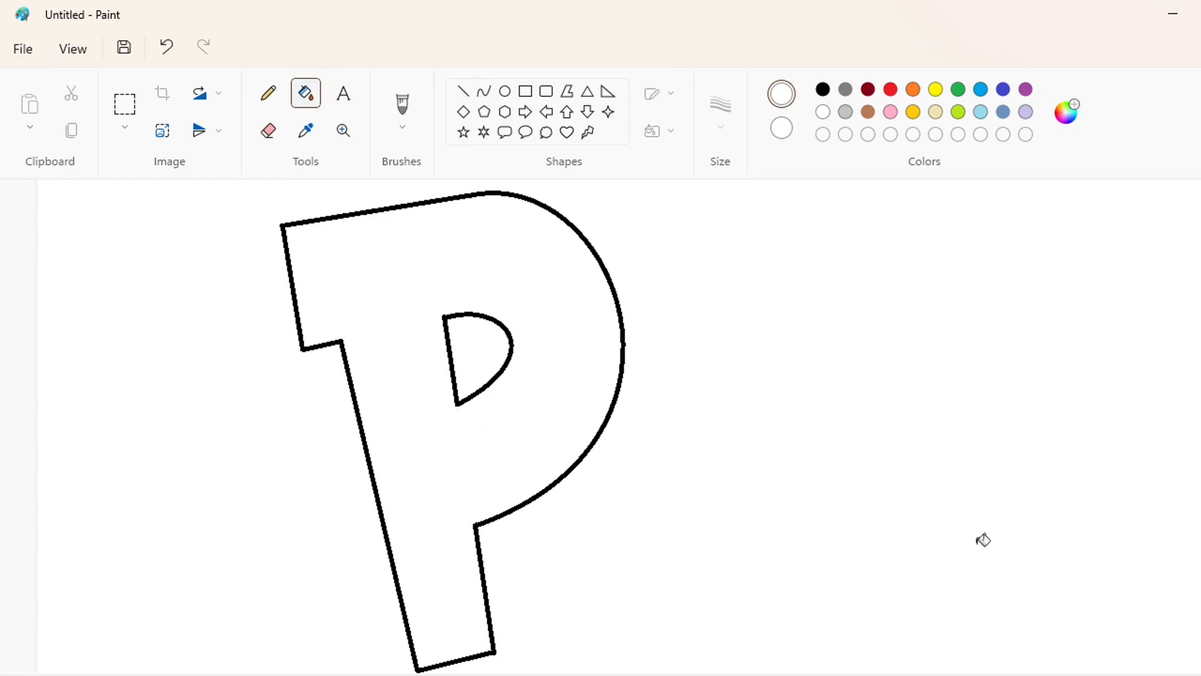
scroll(981, 539, down, 2)
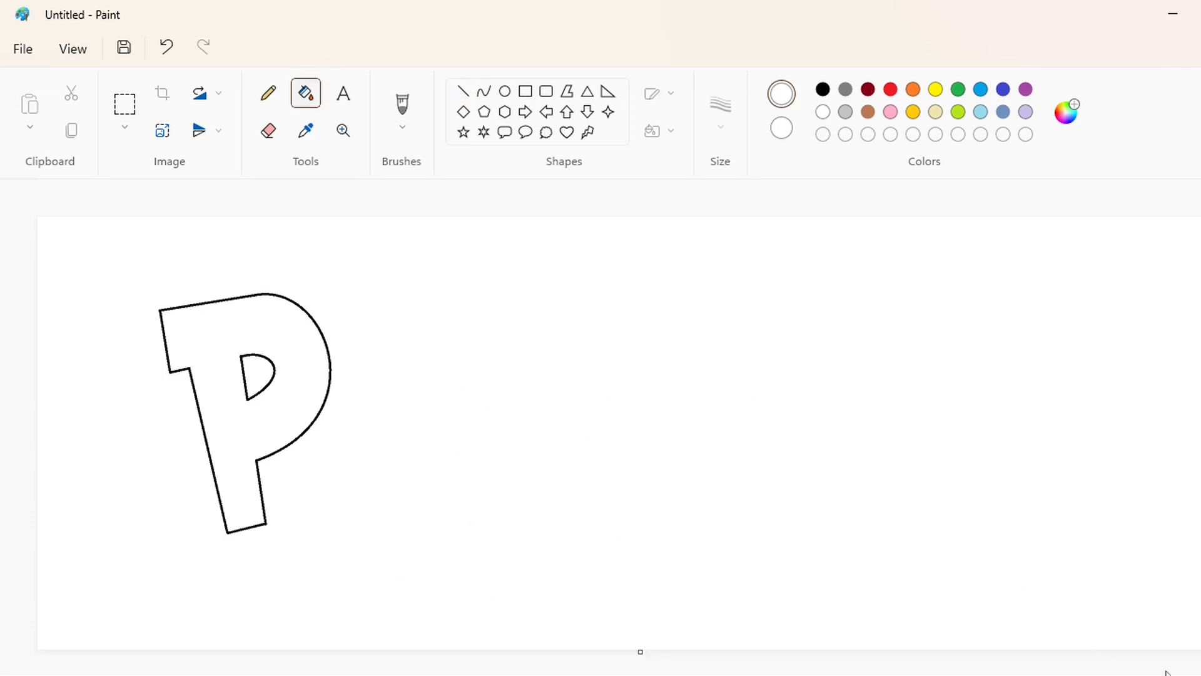
- Draw black inner lines parallel to the P's left edge, serif, stem and base, up to where the bowl meets the stem
scroll(965, 588, up, 2)
click(463, 91)
click(823, 89)
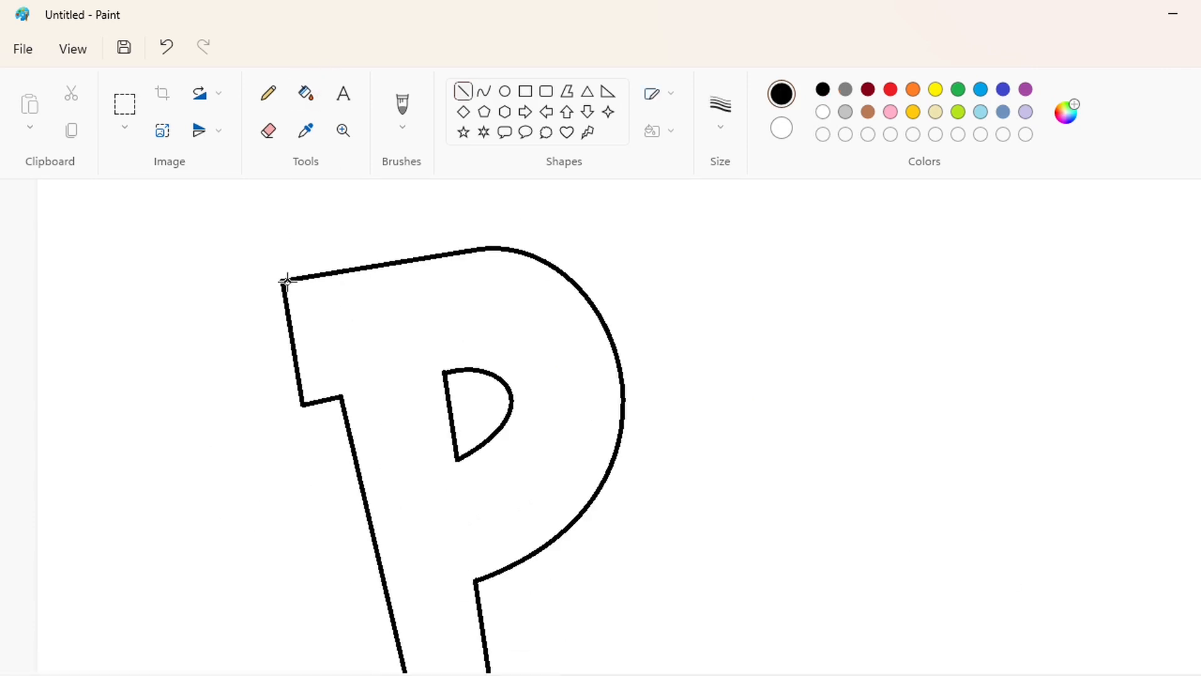
mouse_move(293, 286)
mouse_down()
mouse_move(309, 396)
mouse_move(343, 385)
mouse_up()
scroll(379, 374, down, 2)
mouse_move(350, 260)
mouse_down()
mouse_move(421, 590)
mouse_move(480, 578)
mouse_move(467, 456)
mouse_up()
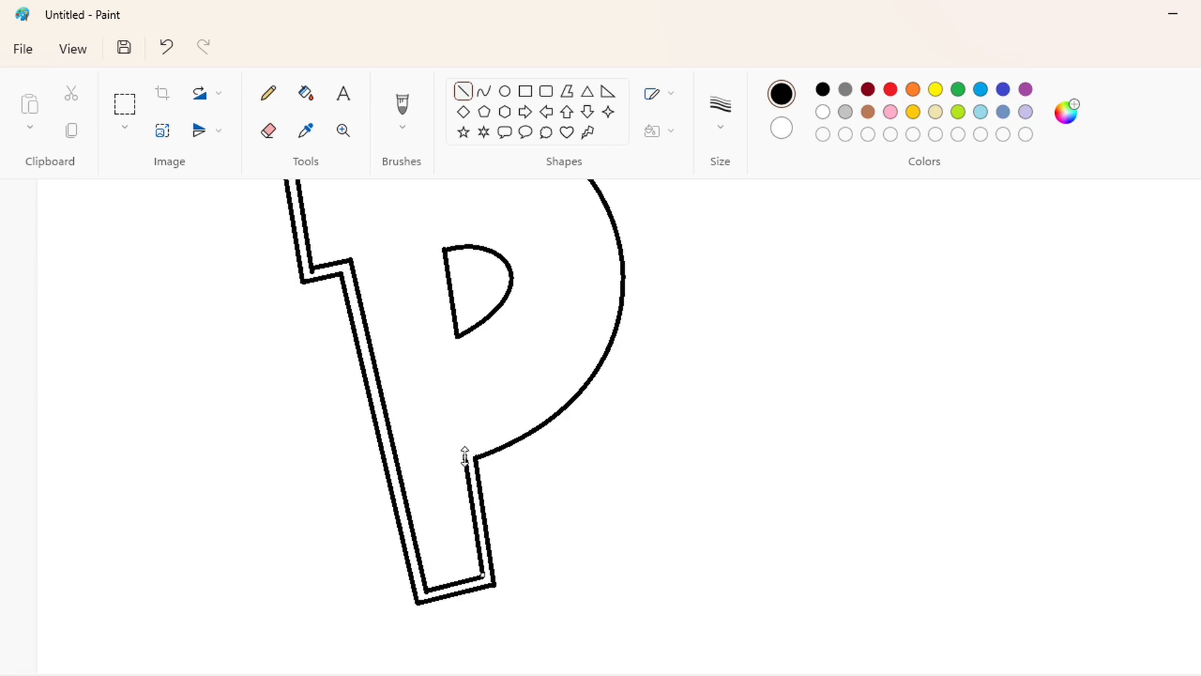
key(ctrl+z)
drag(482, 574, 461, 451)
- Add straight parallel lines beside the straight side of the P's counter and just below its top edge
scroll(563, 480, up, 2)
drag(432, 362, 450, 476)
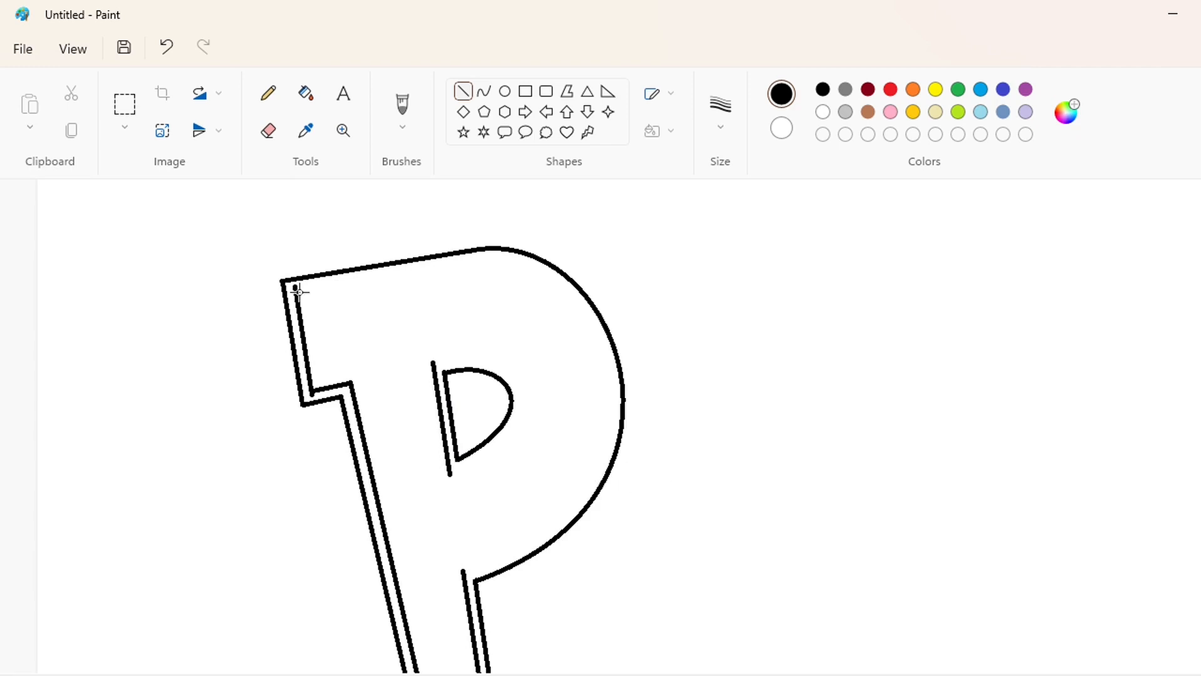
drag(294, 289, 479, 260)
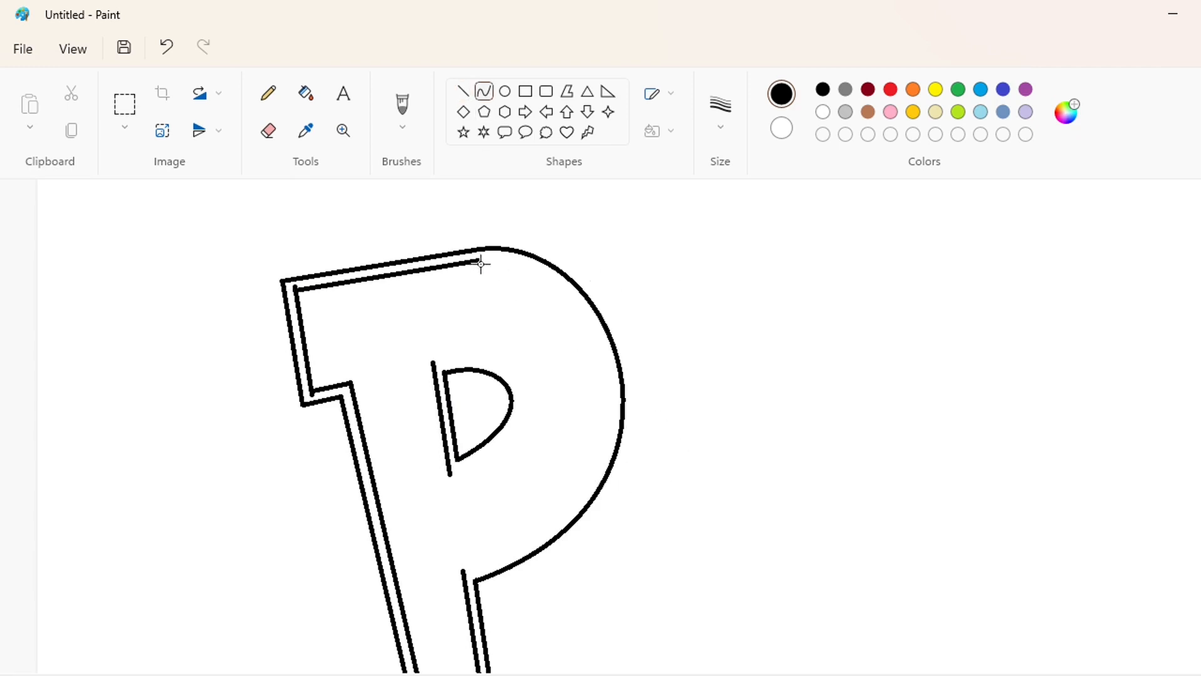
- Draw curves just inside the P's bowl, joining the inner top line to the inner stem line
drag(479, 262, 604, 353)
drag(536, 311, 568, 279)
click(573, 276)
scroll(665, 403, down, 2)
mouse_move(604, 230)
mouse_down()
mouse_move(485, 427)
mouse_move(614, 300)
mouse_up()
key(ctrl+z)
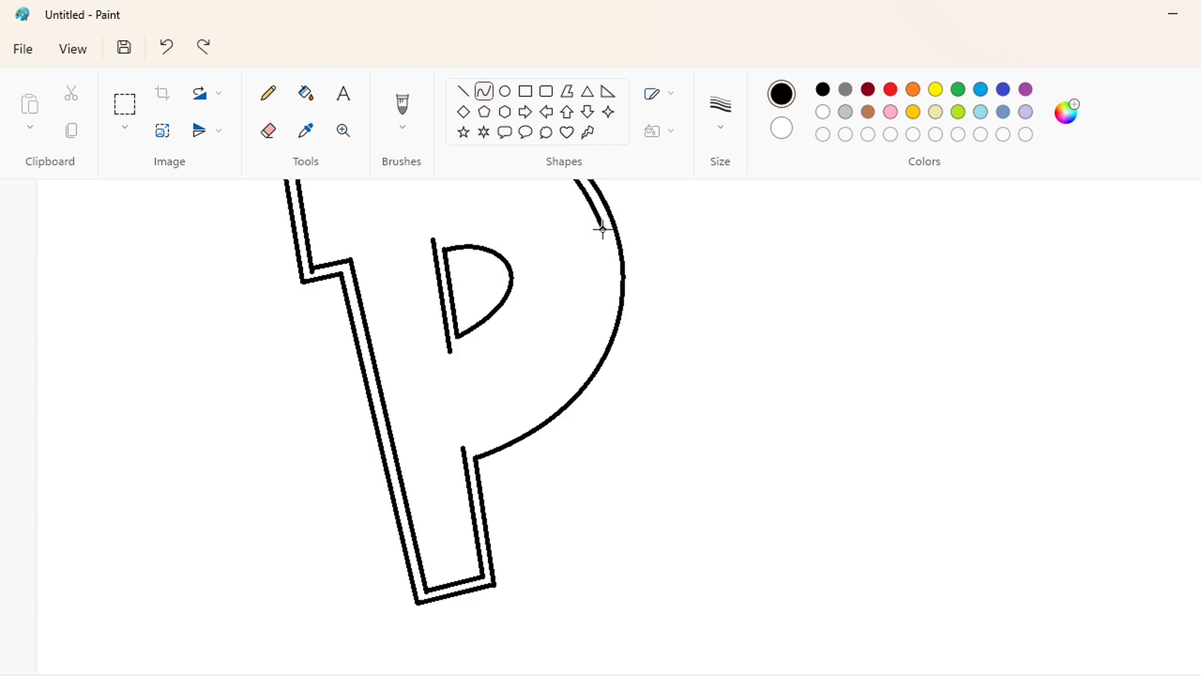
mouse_move(602, 230)
mouse_down()
mouse_move(463, 448)
mouse_move(622, 289)
mouse_move(579, 397)
mouse_move(603, 405)
mouse_up()
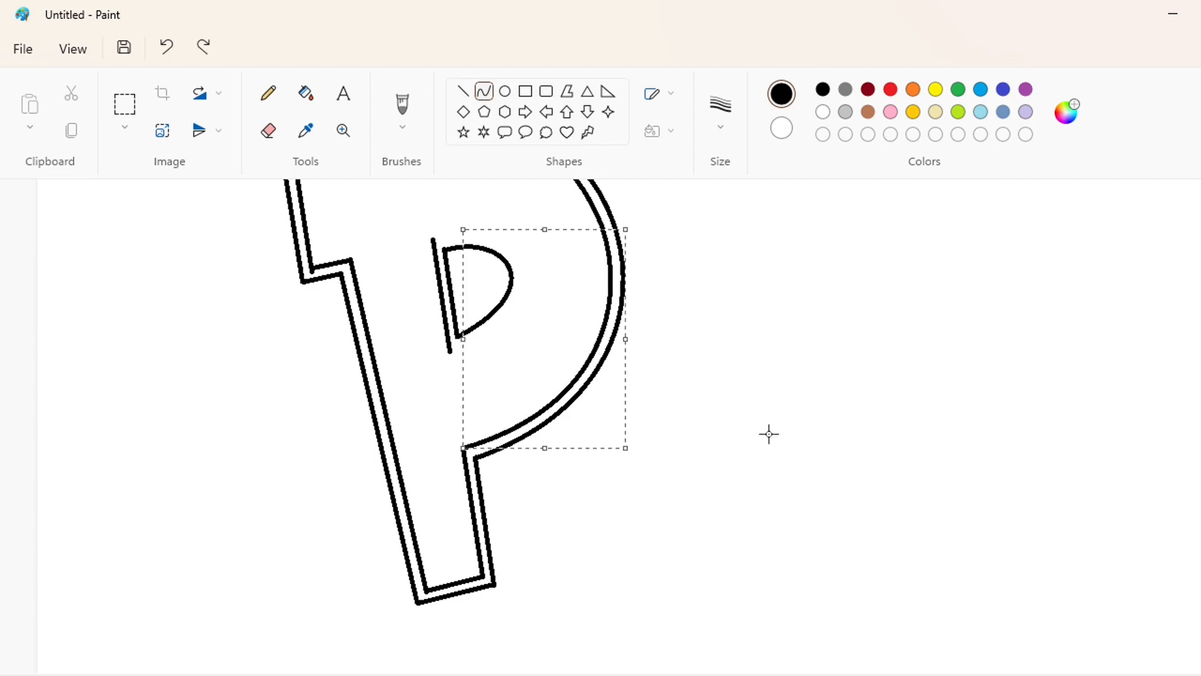
click(769, 433)
- Draw a larger curve around the P's counter, connecting both ends of the parallel line beside it
scroll(768, 434, up, 2)
key(ctrl+z)
drag(430, 363, 449, 476)
mouse_move(449, 476)
mouse_down()
mouse_move(471, 378)
mouse_move(537, 348)
mouse_up()
drag(537, 348, 569, 415)
click(697, 408)
- Fill the gaps between the P's double lines with black, on both the outer outline and the counter
scroll(697, 407, down, 1)
click(306, 93)
click(277, 365)
click(325, 364)
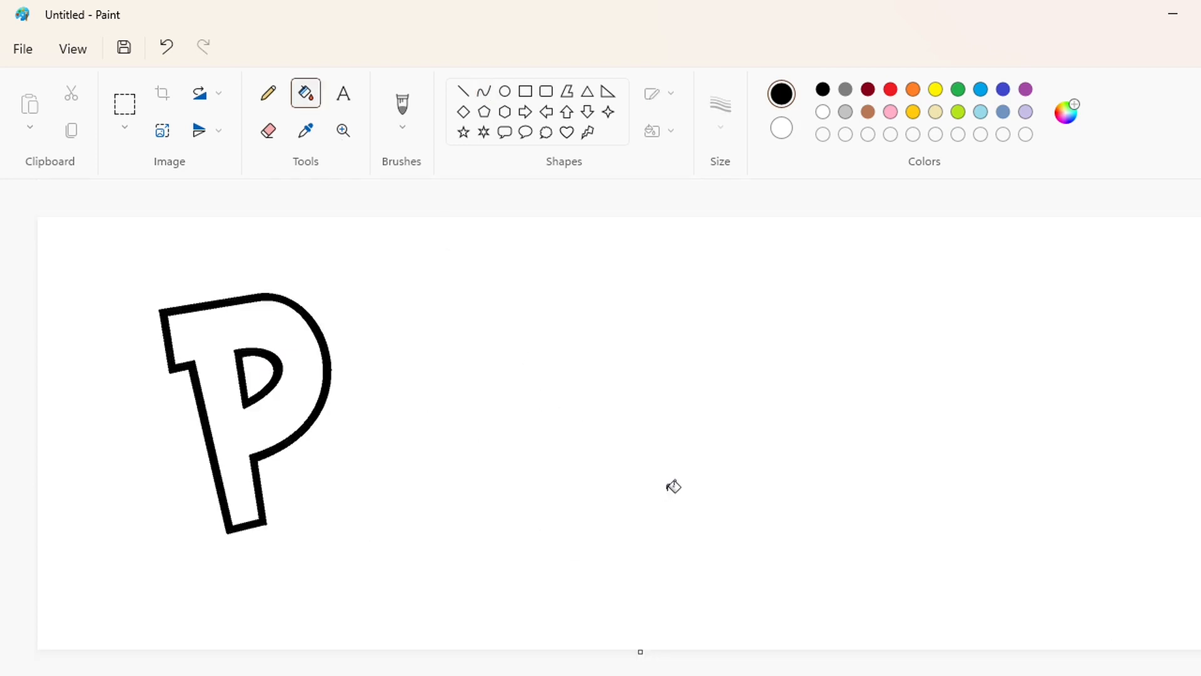
- Draw a large black circle beside the P's bowl as the O and thicken its outline to match the P
click(505, 91)
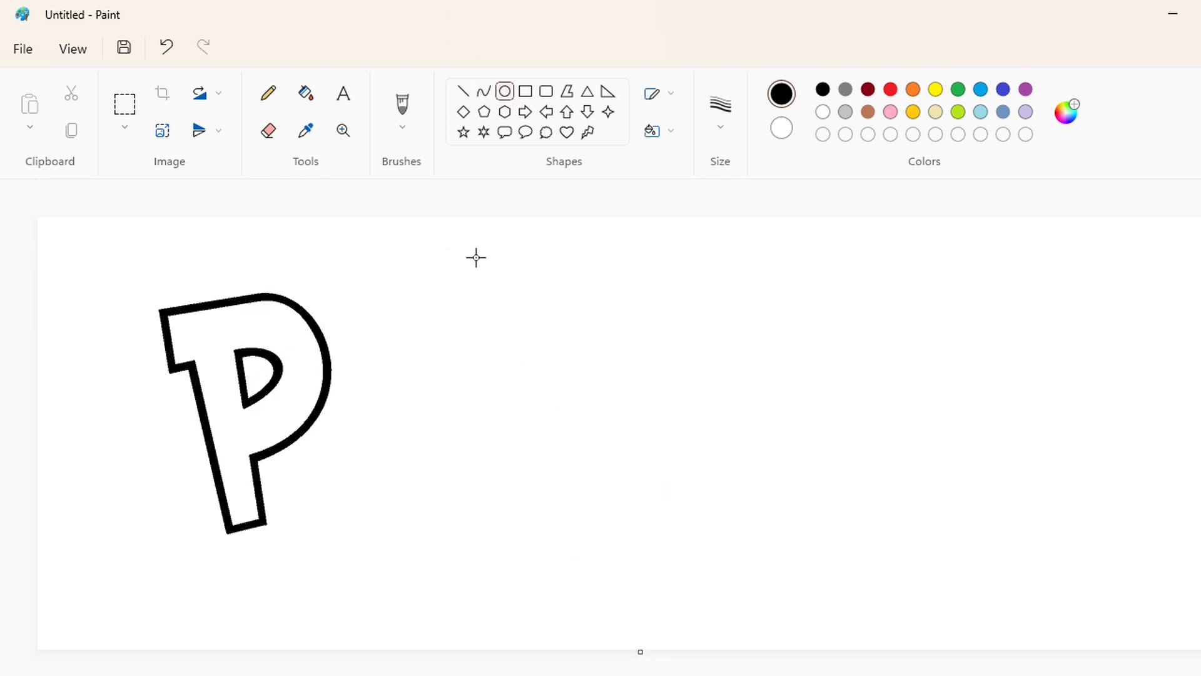
drag(348, 365, 471, 493)
mouse_move(395, 441)
mouse_down()
mouse_move(378, 447)
mouse_move(393, 447)
mouse_up()
key(ctrl+plus)
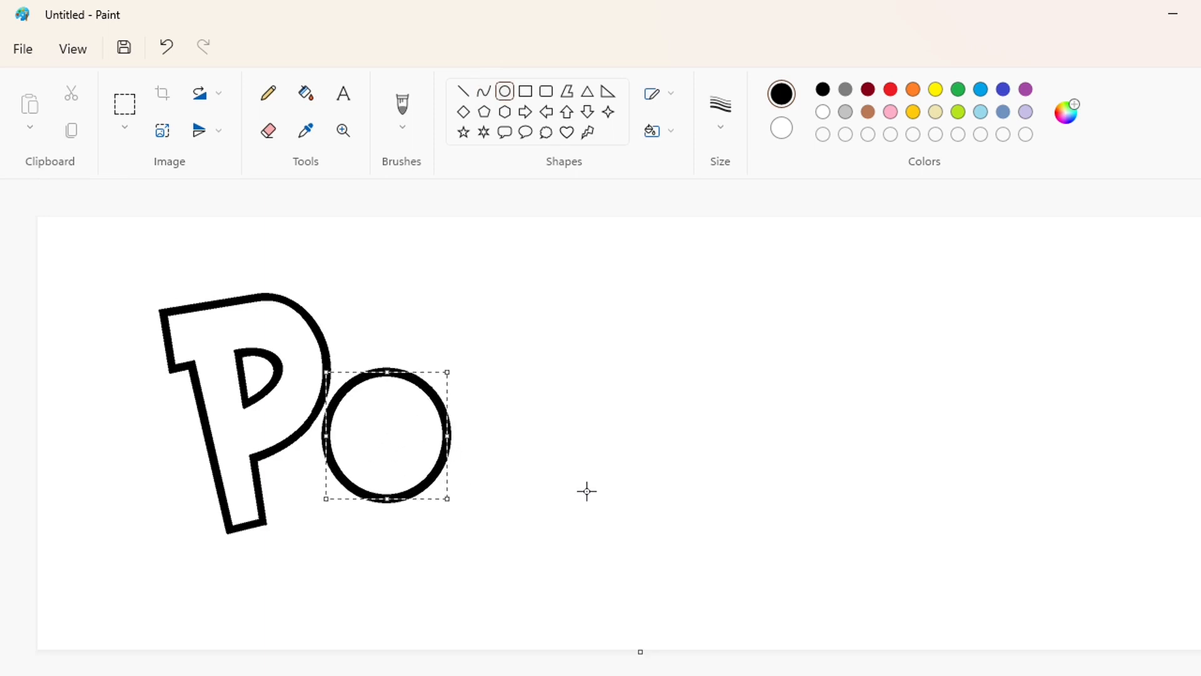
click(587, 491)
- Draw a small black circle with a 3 px outline inside the O, slightly above its center
click(720, 106)
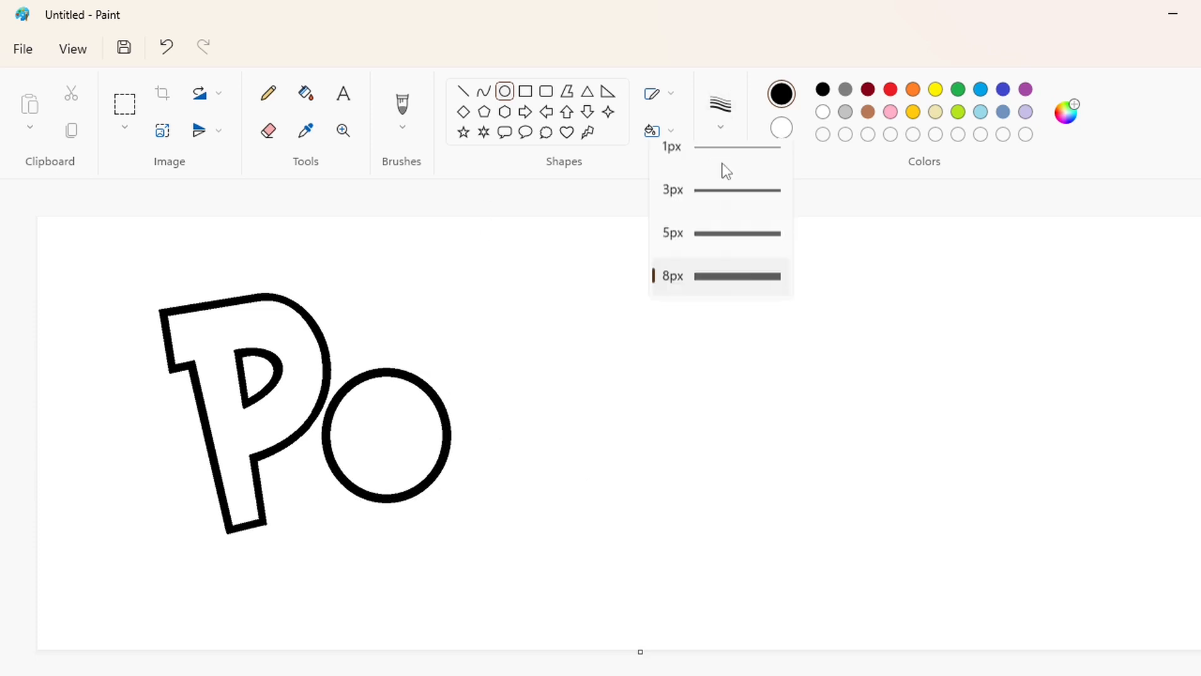
click(723, 191)
drag(370, 404, 415, 449)
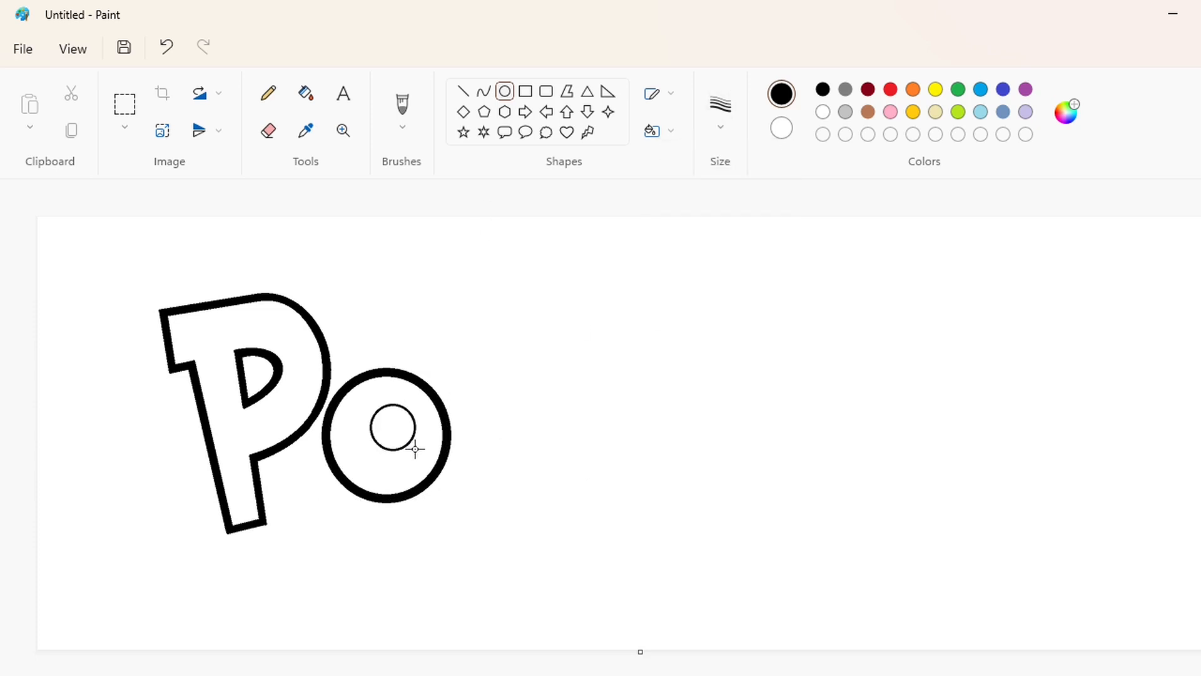
- Thicken the small inner circle's outline to match the outer ring of the O
key(ctrl+plus)
key(ctrl+plus)
key(ctrl+plus)
key(ctrl+plus)
key(ctrl+plus)
key(ctrl+plus)
key(ctrl+plus)
key(ctrl+plus)
key(ctrl+plus)
key(ctrl+plus)
key(ctrl+minus)
key(ctrl+minus)
key(ctrl+minus)
click(519, 448)
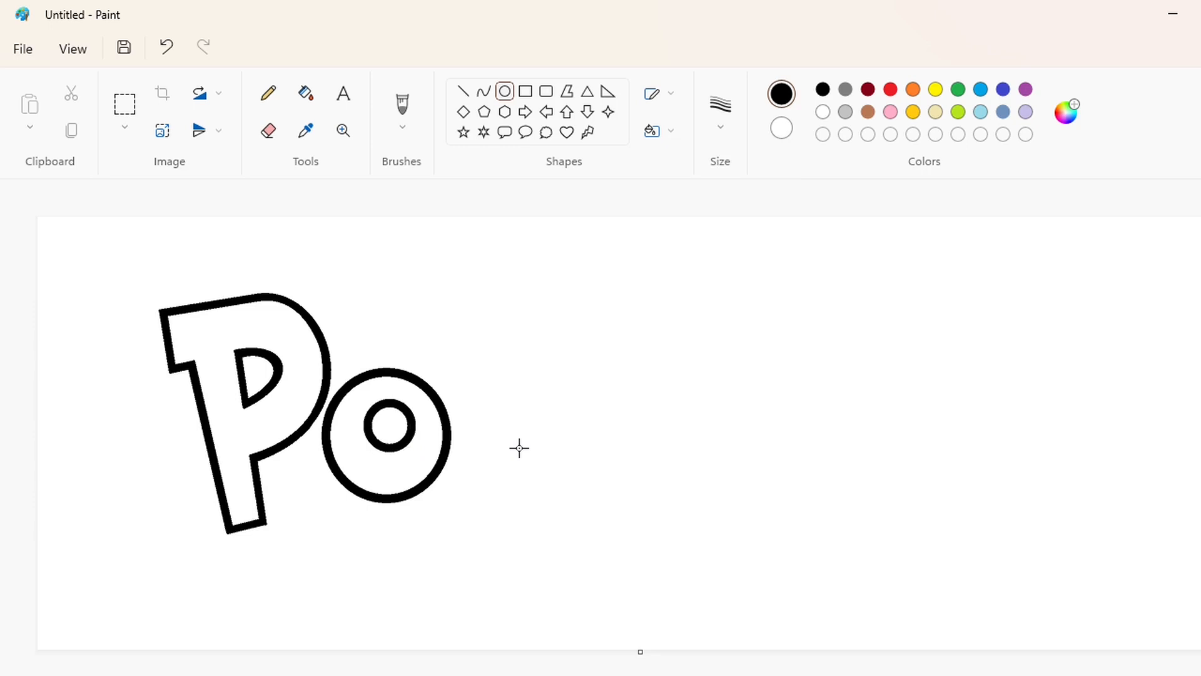
- Draw a smaller purple circle overlapping the upper-right part of the O's inner ring
key(ctrl+Page_Up)
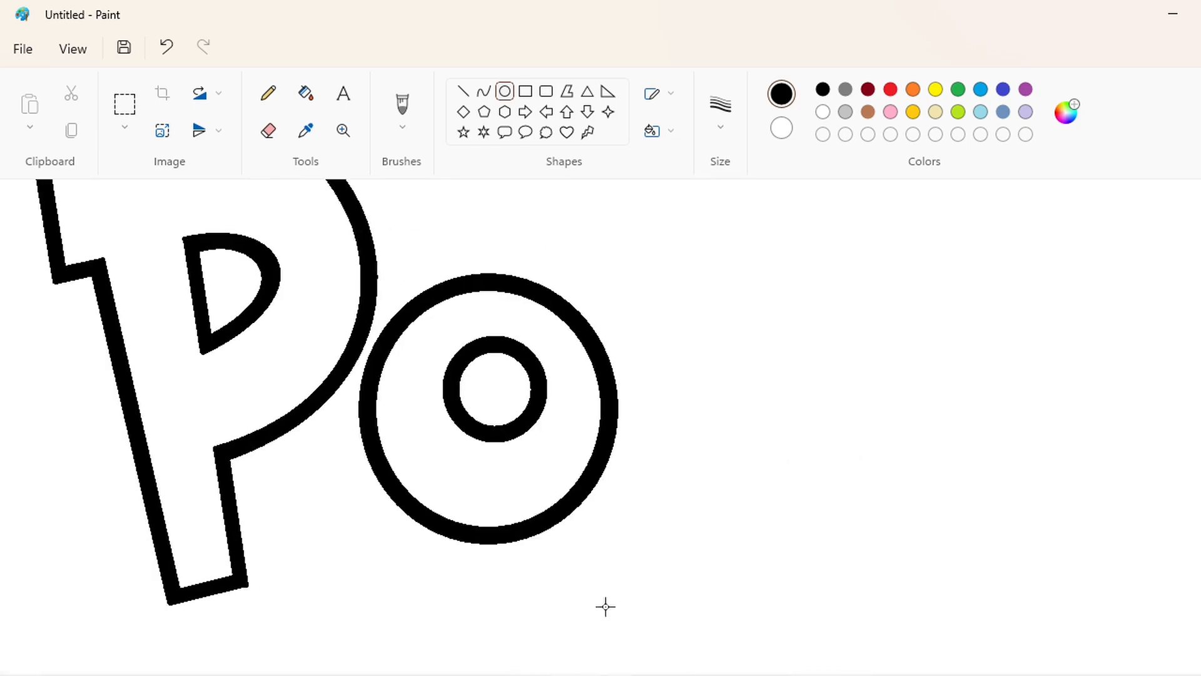
click(720, 104)
click(751, 245)
click(1025, 89)
drag(489, 321, 556, 399)
drag(531, 362, 520, 361)
drag(479, 323, 479, 318)
drag(507, 363, 540, 380)
drag(520, 359, 517, 372)
- Thicken the purple circle's outline and narrow the circle slightly over the inner ring
key(ctrl+plus)
key(ctrl+plus)
key(ctrl+plus)
key(ctrl+plus)
key(ctrl+plus)
key(ctrl+plus)
key(ctrl+plus)
key(ctrl+plus)
key(ctrl+plus)
key(ctrl+plus)
key(ctrl+plus)
key(ctrl+plus)
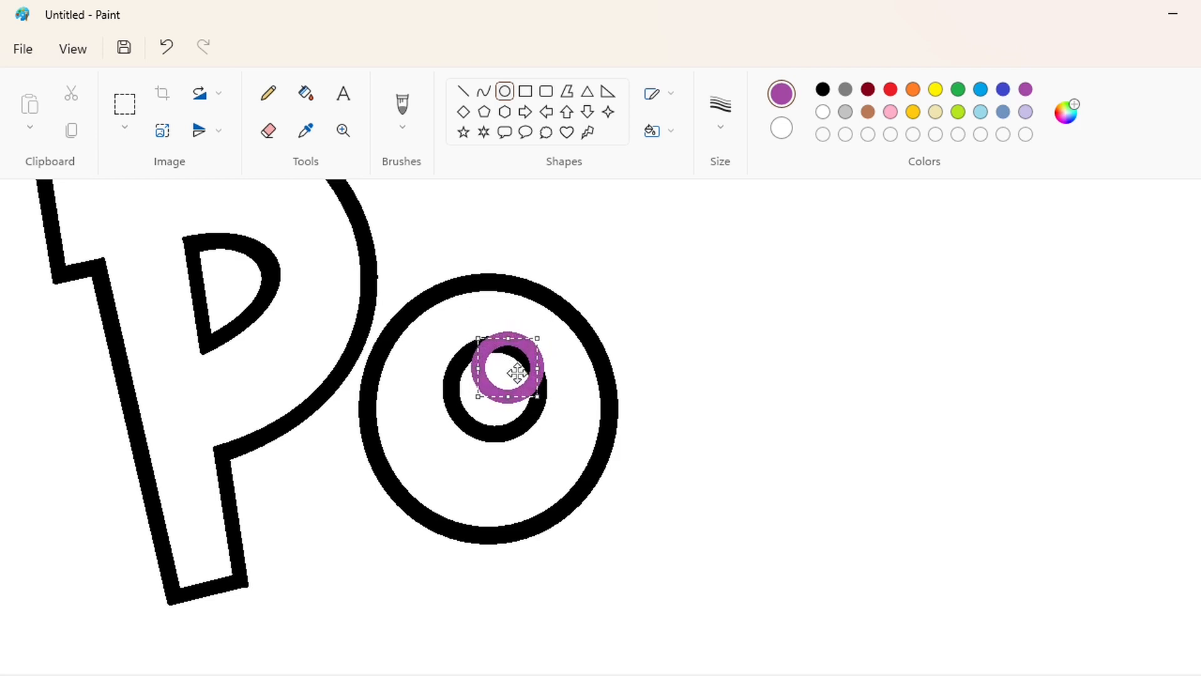
key(ctrl+minus)
key(ctrl+minus)
key(ctrl+minus)
drag(478, 337, 484, 336)
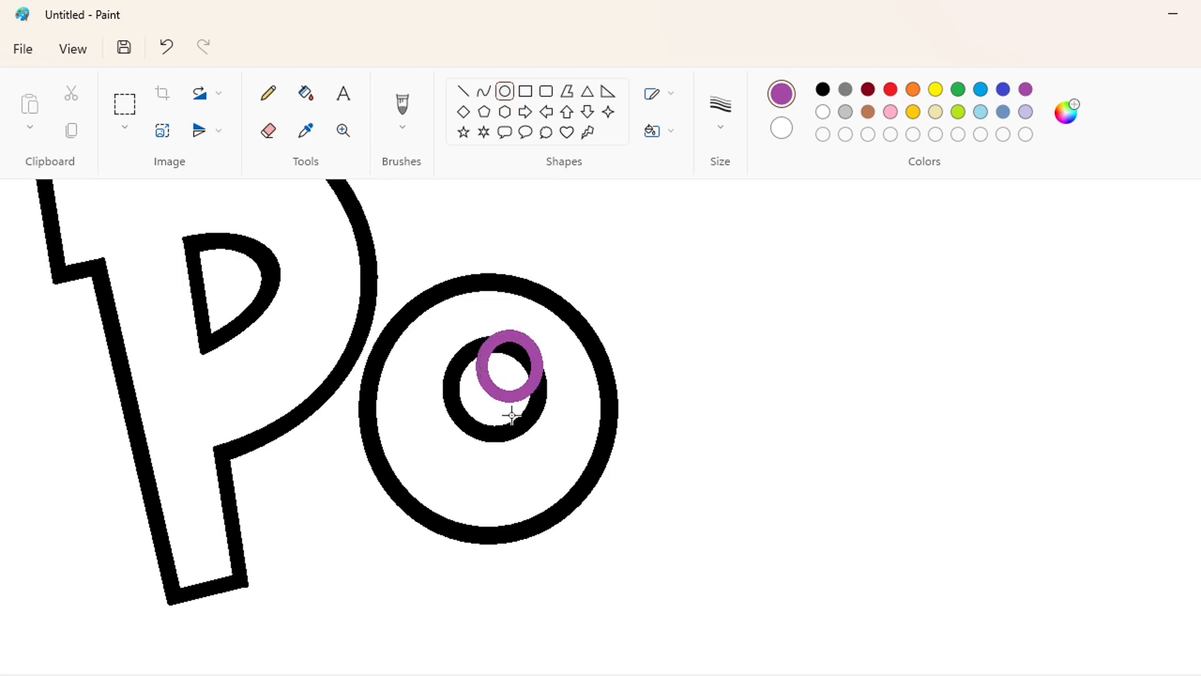
- Fill the black arc of the inner ring enclosed by the purple circle with white
click(306, 93)
click(823, 112)
click(519, 351)
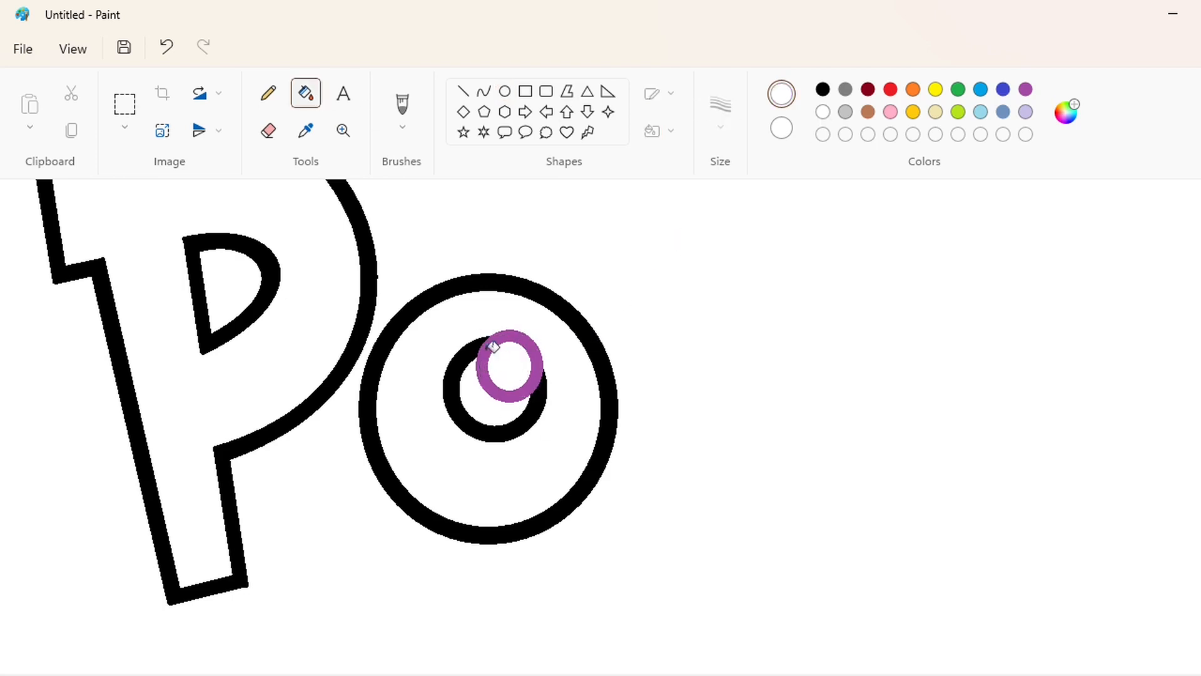
- Draw a thin blue circle over the purple one, shifted slightly up and to the right
click(505, 91)
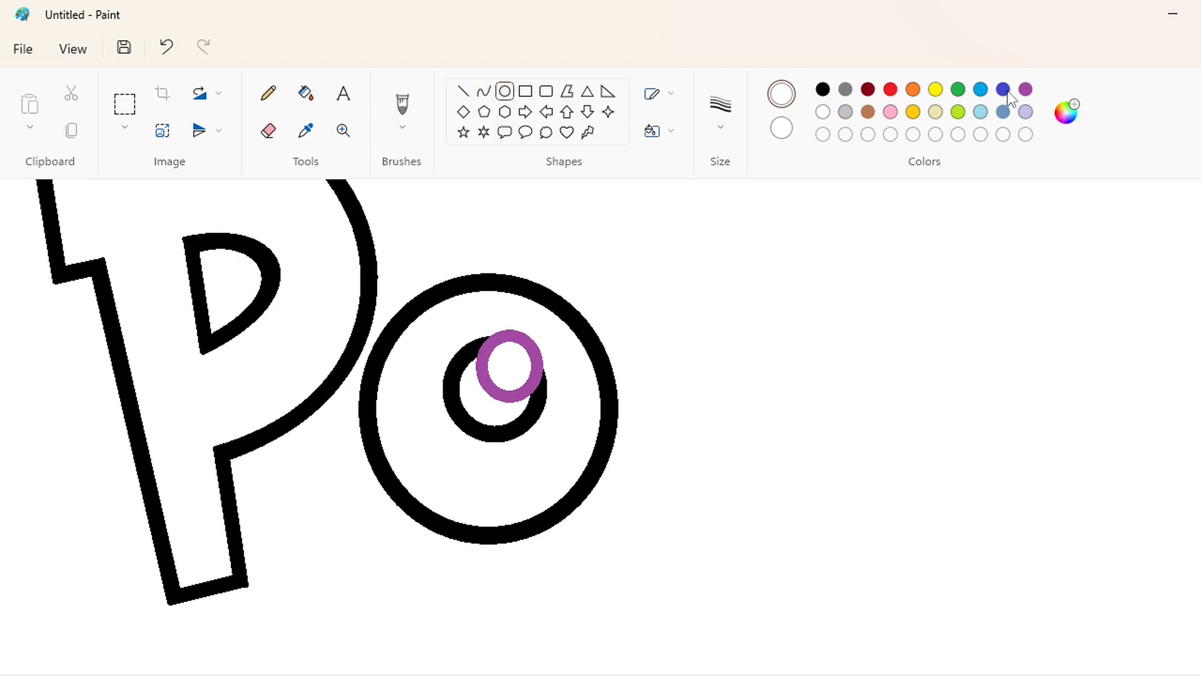
click(1003, 89)
mouse_move(498, 334)
mouse_down()
mouse_move(525, 379)
mouse_move(554, 308)
mouse_move(513, 351)
mouse_move(543, 356)
mouse_up()
mouse_move(516, 352)
mouse_down()
mouse_move(510, 389)
mouse_move(514, 355)
mouse_up()
click(519, 317)
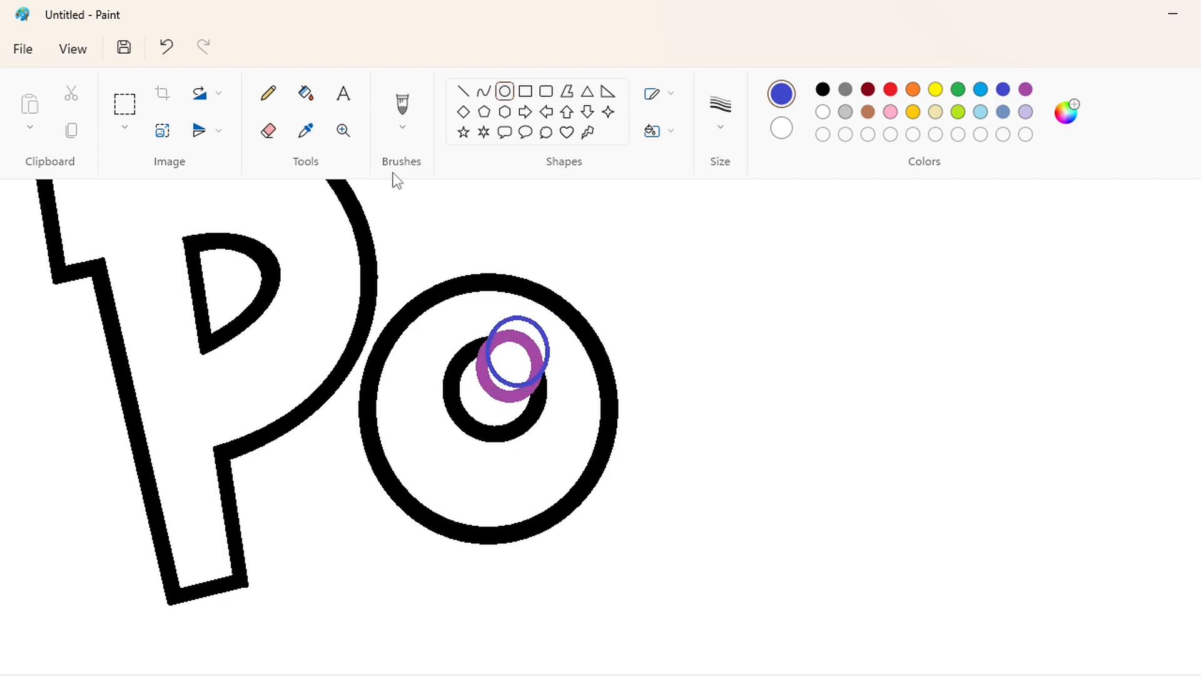
- Turn the blue circle and the purple area inside it white, and fill the remaining purple arc black
click(306, 93)
click(823, 111)
click(539, 328)
click(519, 338)
click(823, 89)
click(491, 372)
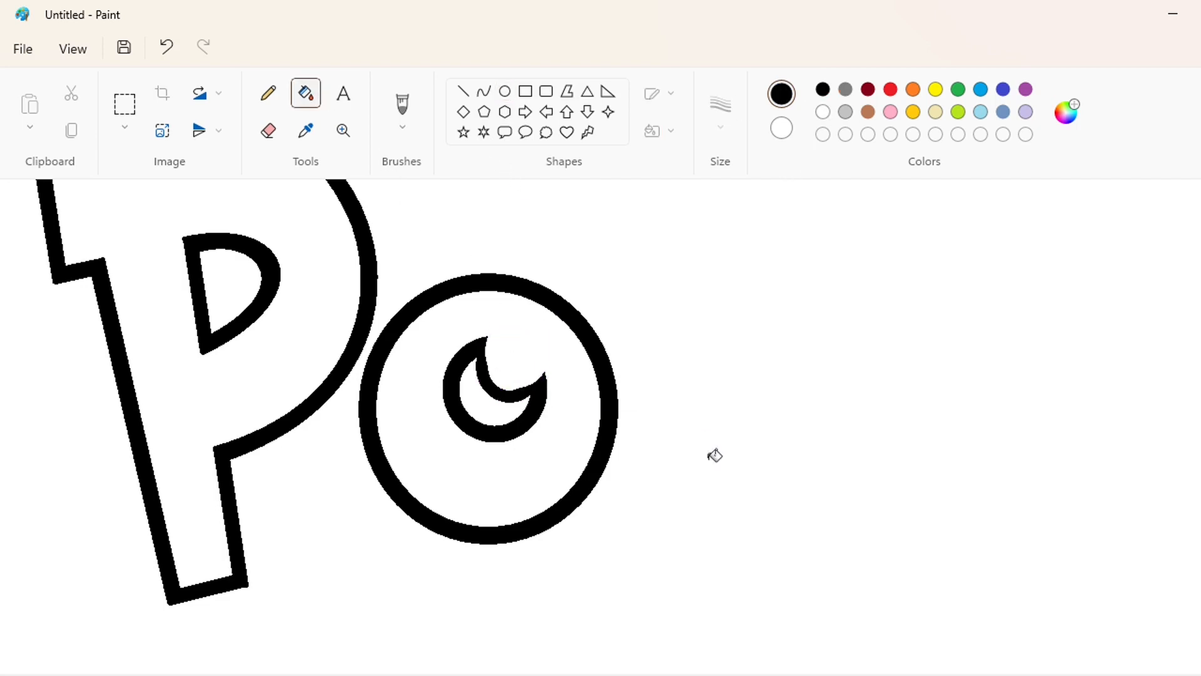
- Extend the two tips of the O's inner crescent with short black lines, one sideways and one upward
scroll(587, 663, up, 1)
drag(332, 671, 636, 665)
click(463, 91)
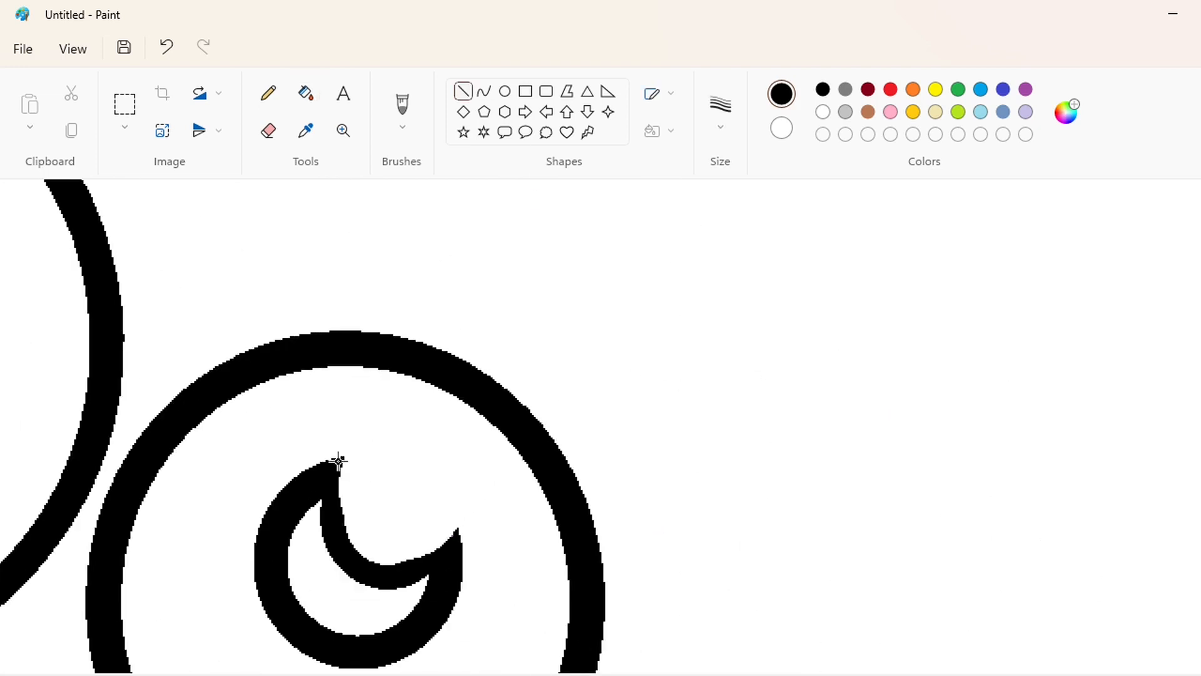
drag(339, 462, 389, 457)
key(ctrl+z)
drag(458, 529, 453, 508)
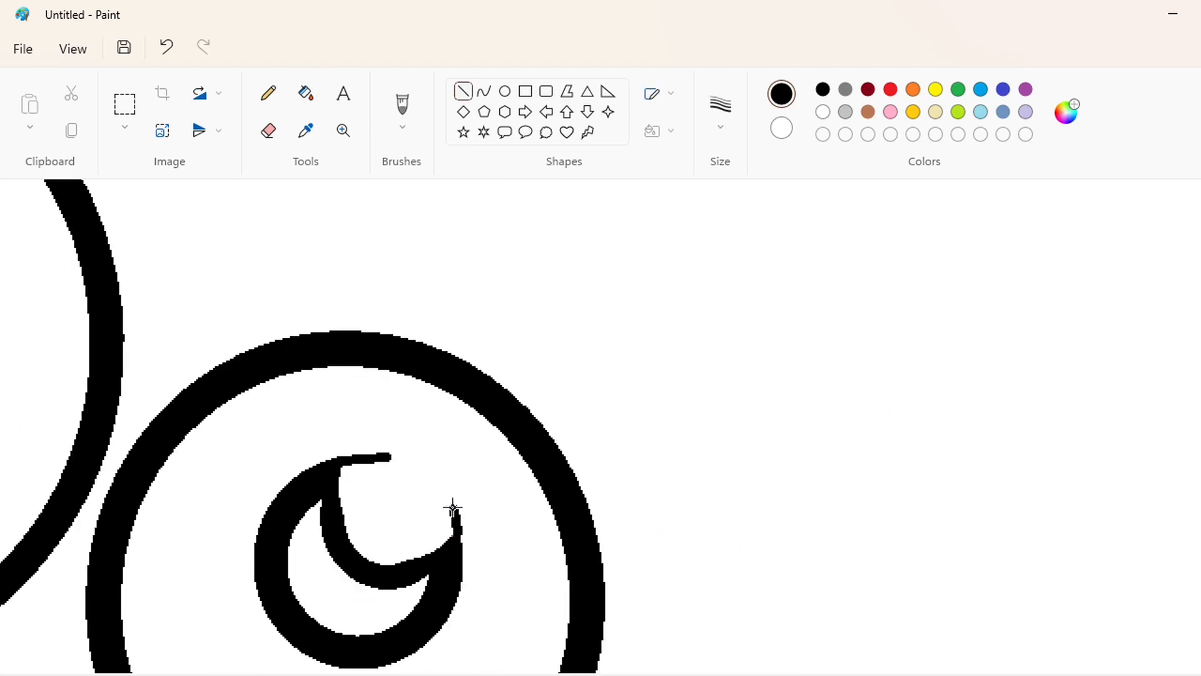
click(516, 536)
- Draw a concave black curve between the two extended tips of the crescent
click(486, 94)
drag(389, 460, 451, 512)
drag(413, 497, 301, 489)
mouse_move(338, 515)
mouse_down()
mouse_move(381, 538)
mouse_move(379, 639)
mouse_up()
click(528, 633)
- Fill the small white gaps at both tips of the crescent with black
click(306, 93)
click(352, 472)
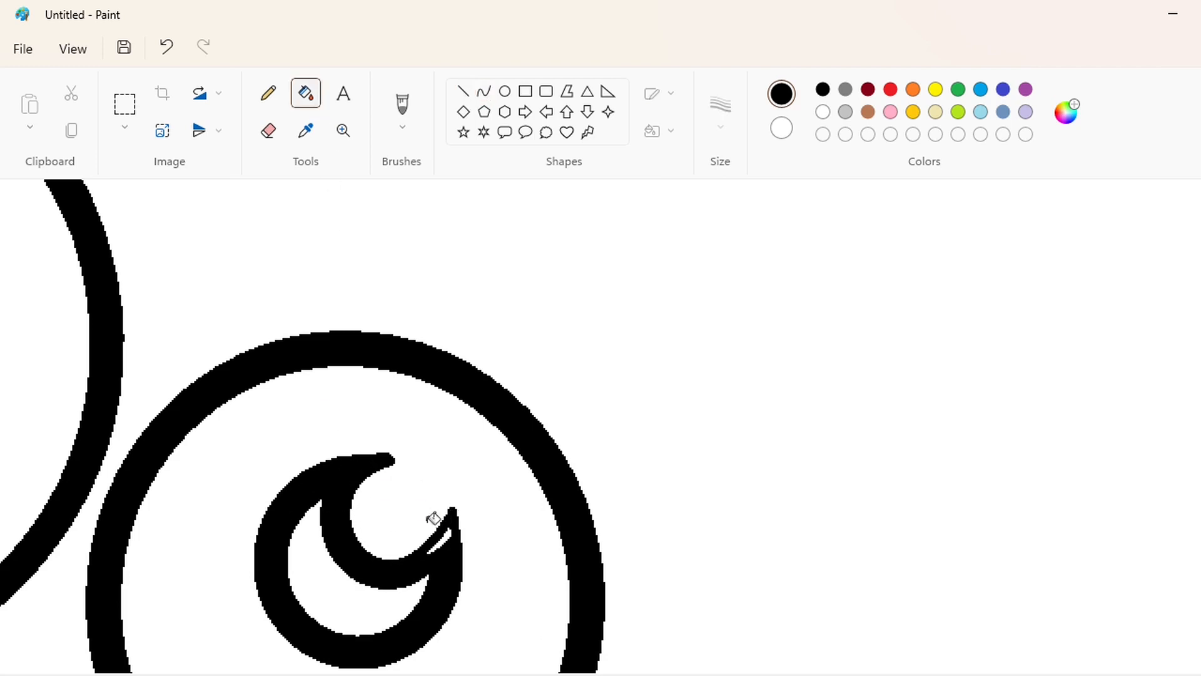
click(438, 537)
scroll(849, 593, down, 1)
scroll(600, 428, down, 1)
- Draw a thin, slightly slanted black line across the right side of the O as the third letter's stem
scroll(633, 663, up, 2)
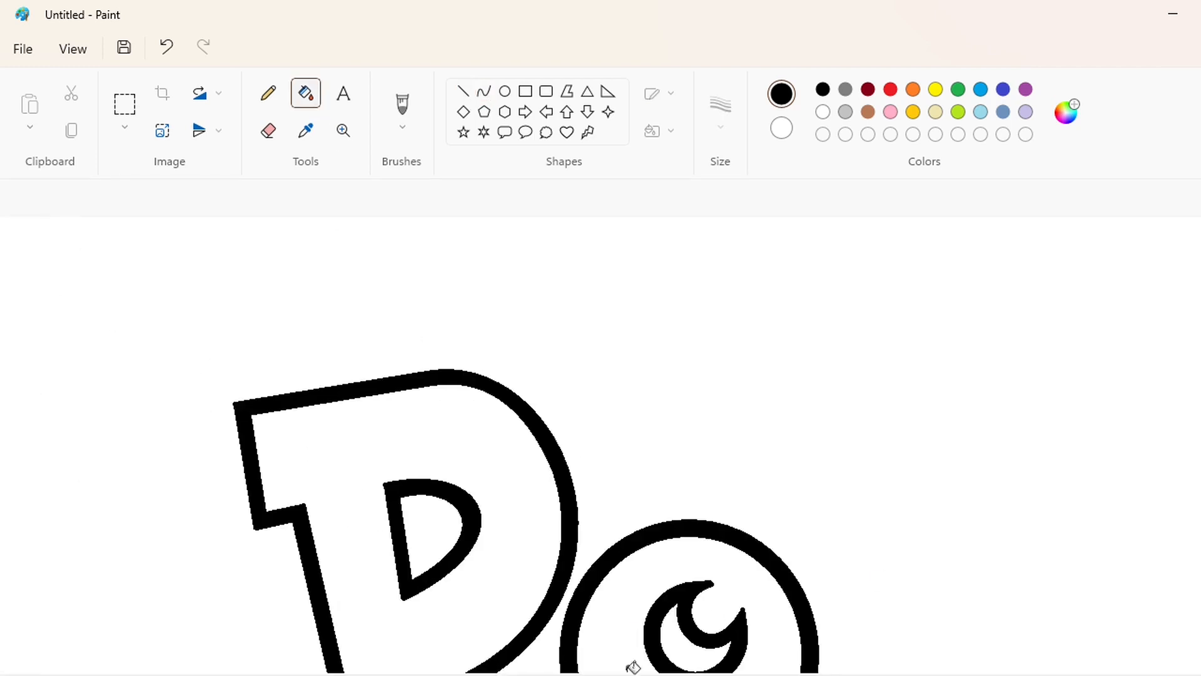
click(463, 92)
click(823, 112)
scroll(944, 602, down, 1)
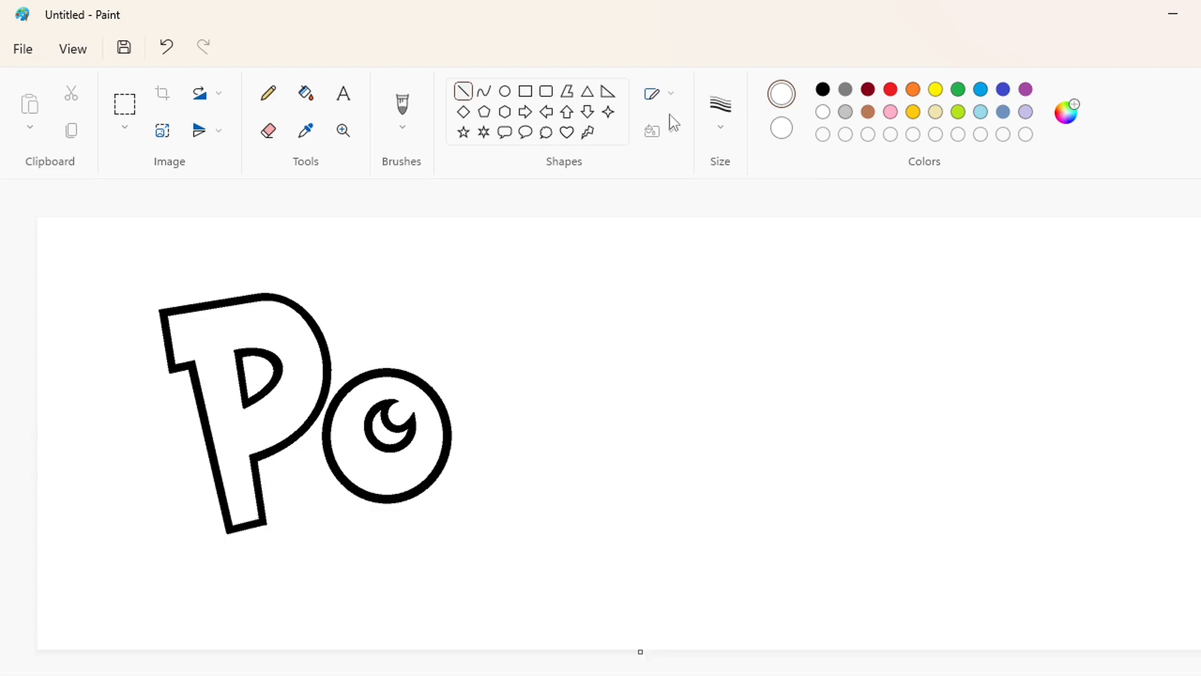
click(823, 89)
click(721, 105)
click(734, 247)
drag(416, 296, 440, 492)
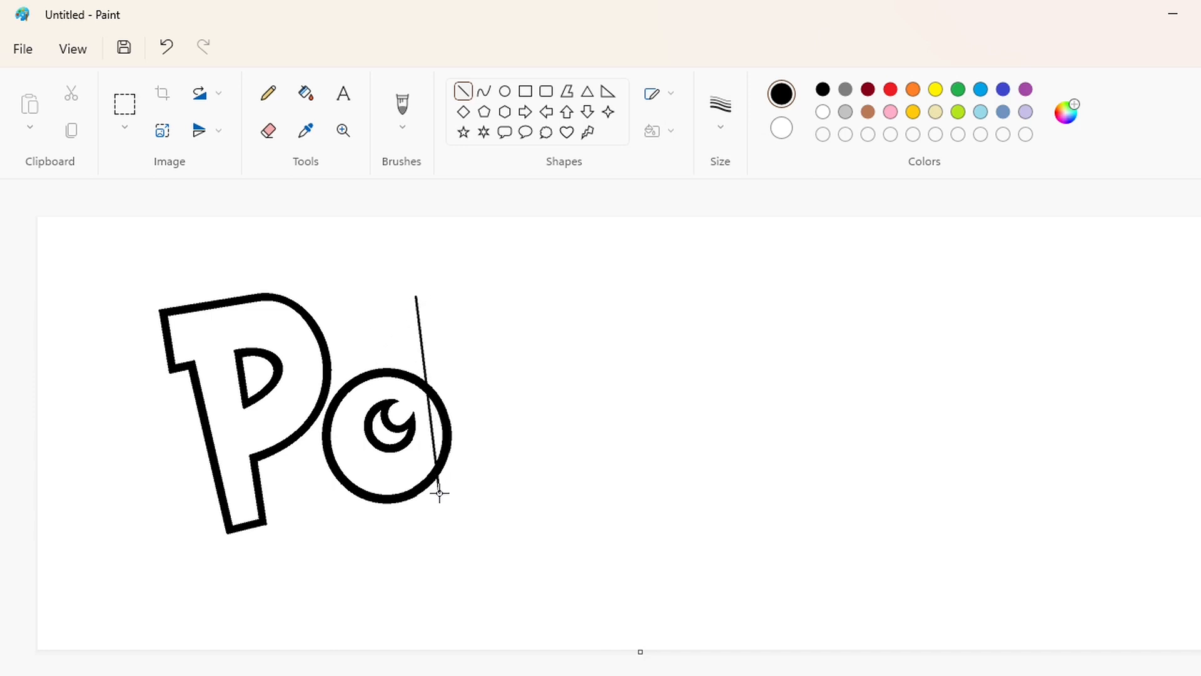
drag(417, 297, 417, 313)
drag(440, 493, 436, 489)
- Outline the third letter's top serif, slanted top edge and base, and begin the right edge up from the base
scroll(500, 493, up, 2)
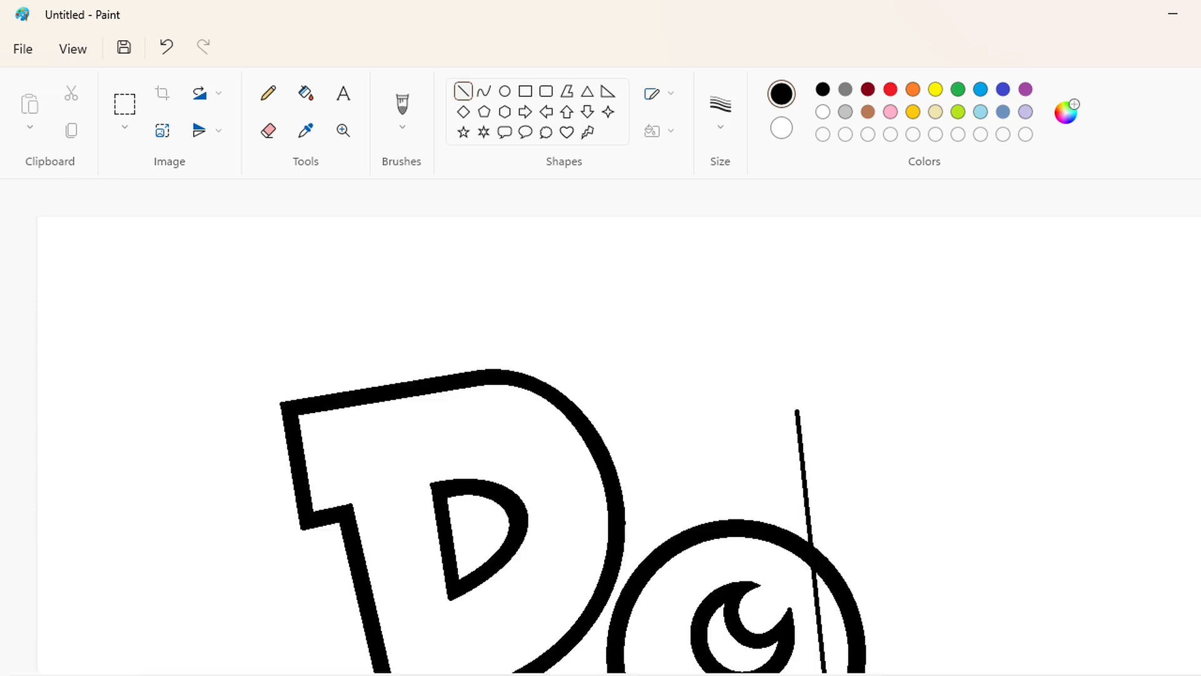
scroll(496, 416, right, 5)
drag(511, 411, 598, 341)
scroll(669, 384, down, 2)
mouse_move(550, 652)
mouse_down()
mouse_move(642, 637)
mouse_move(630, 507)
mouse_up()
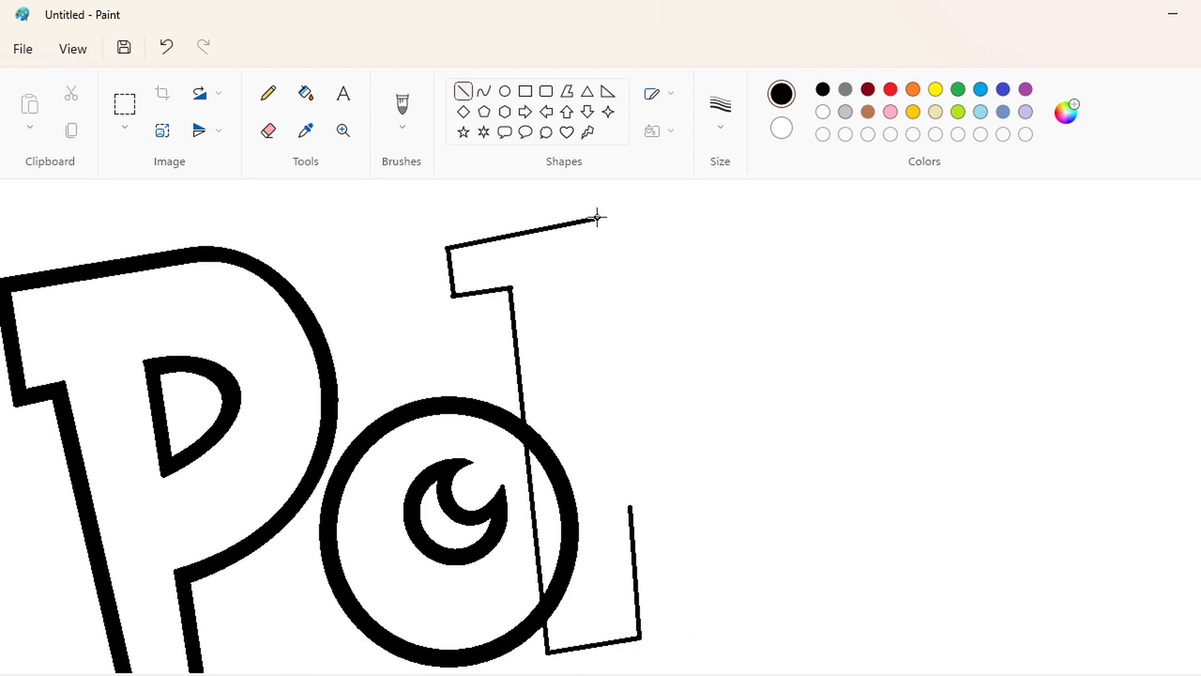
- Trim the end of the third letter's top edge and draw a short right edge of the stem down from it
drag(597, 217, 628, 389)
key(ctrl+z)
click(268, 130)
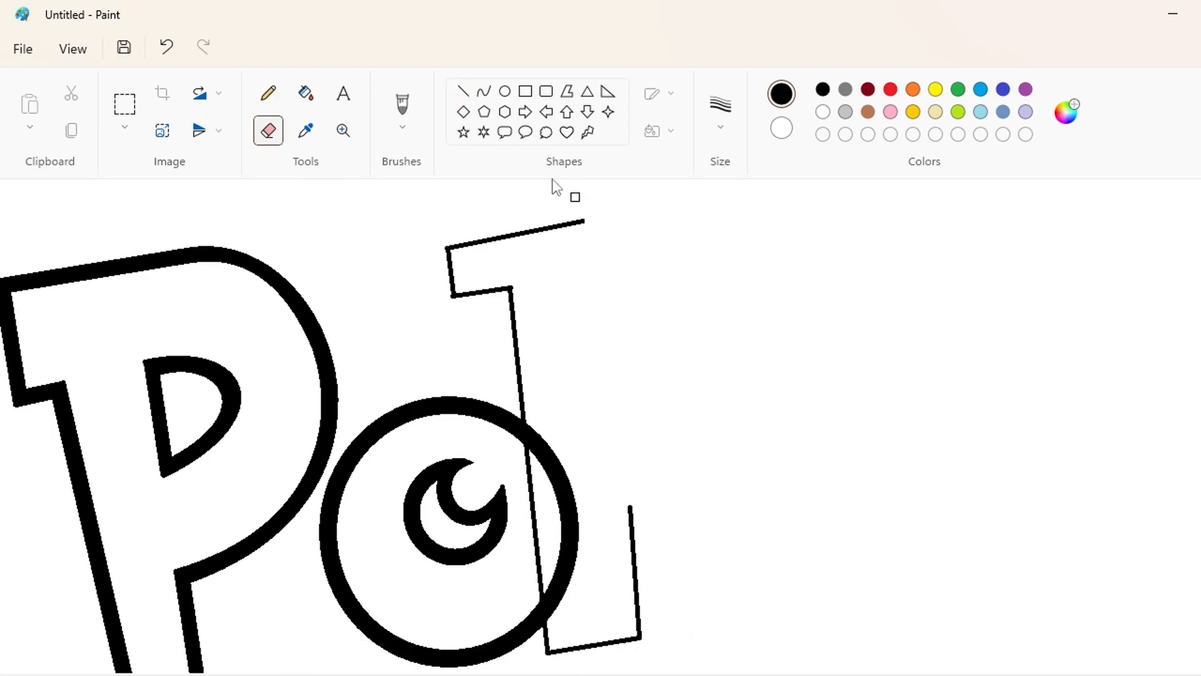
click(463, 90)
drag(583, 220, 594, 361)
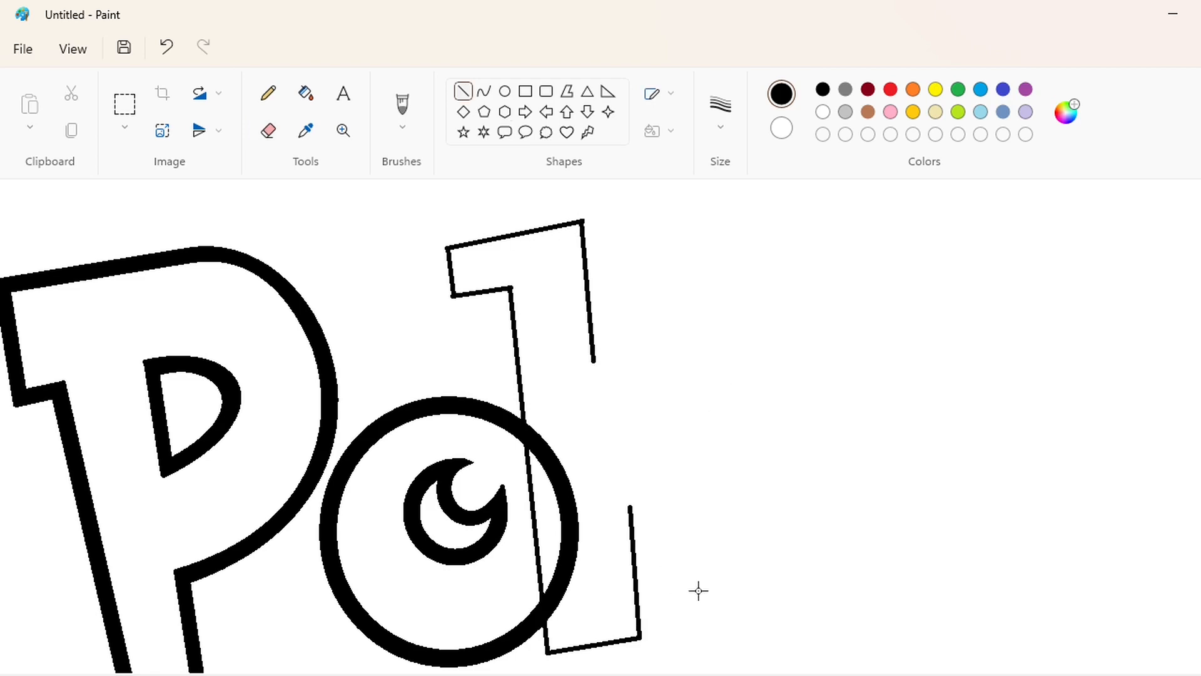
- Outline the K's slanted upper arm with straight black lines, starting from the lower end of the stem's short right edge
scroll(659, 520, right, 3)
scroll(675, 372, up, 1)
mouse_move(487, 392)
mouse_down()
mouse_move(581, 232)
mouse_move(684, 308)
mouse_move(577, 478)
mouse_up()
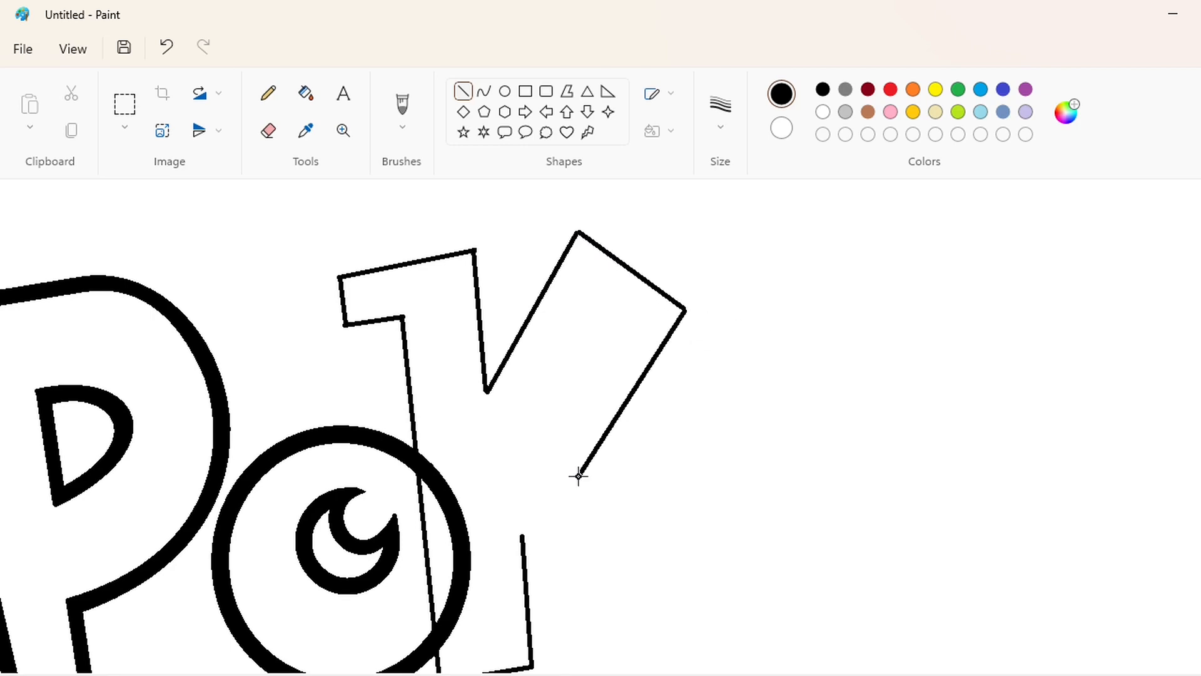
- Outline the K's slanted lower leg with a vertical end, joining the upper arm to the stem's lower right edge
scroll(638, 649, down, 3)
scroll(537, 667, up, 3)
scroll(537, 667, right, 5)
scroll(525, 543, up, 2)
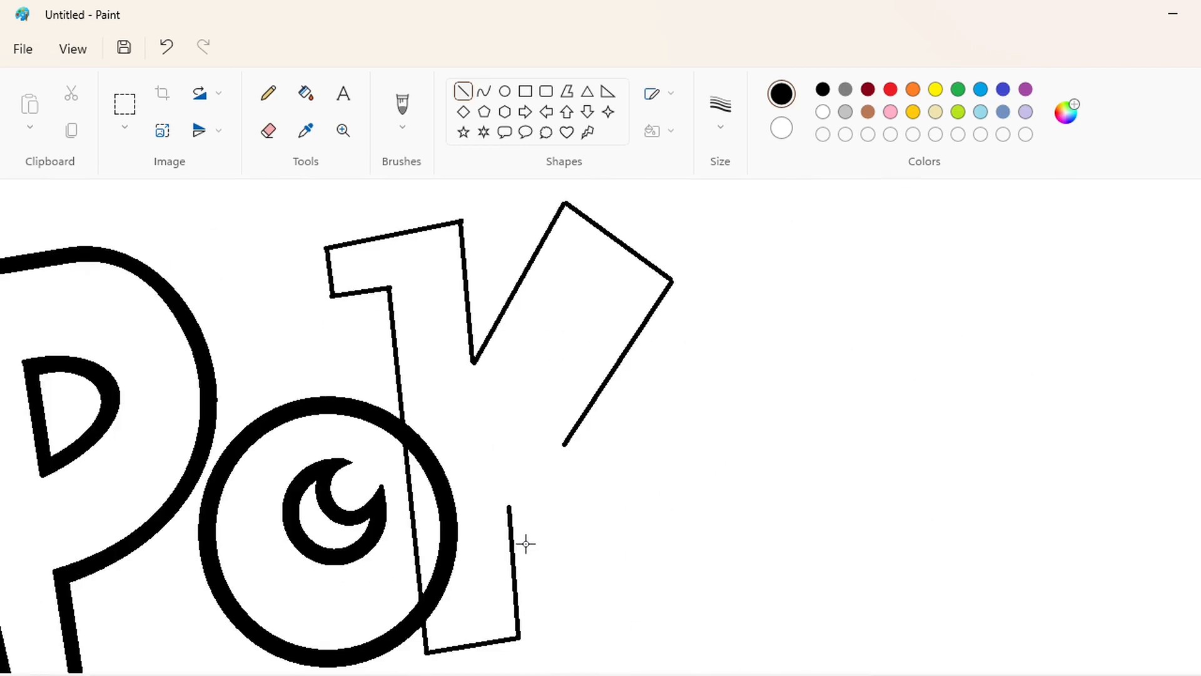
mouse_move(510, 508)
mouse_down()
mouse_move(763, 646)
mouse_move(754, 556)
mouse_move(565, 445)
mouse_up()
- Cut the K's stem line inside the O at both ends with short white lines and fill the remaining piece with white
scroll(1112, 605, up, 1)
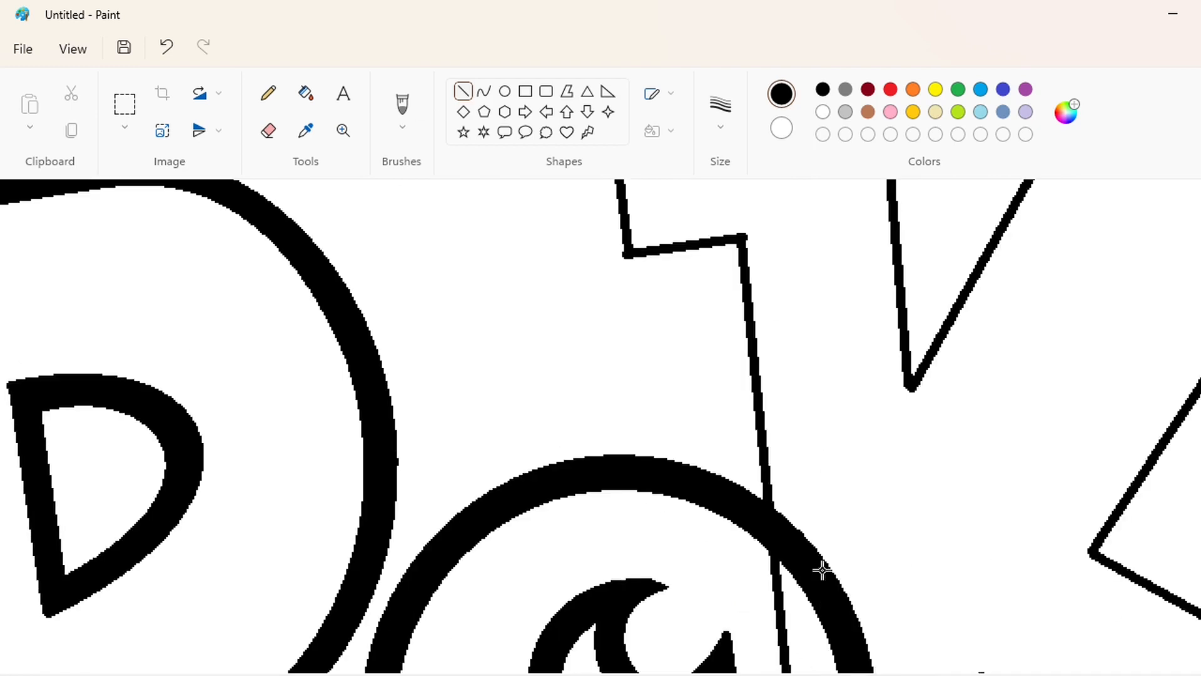
scroll(821, 568, right, 5)
scroll(822, 568, down, 2)
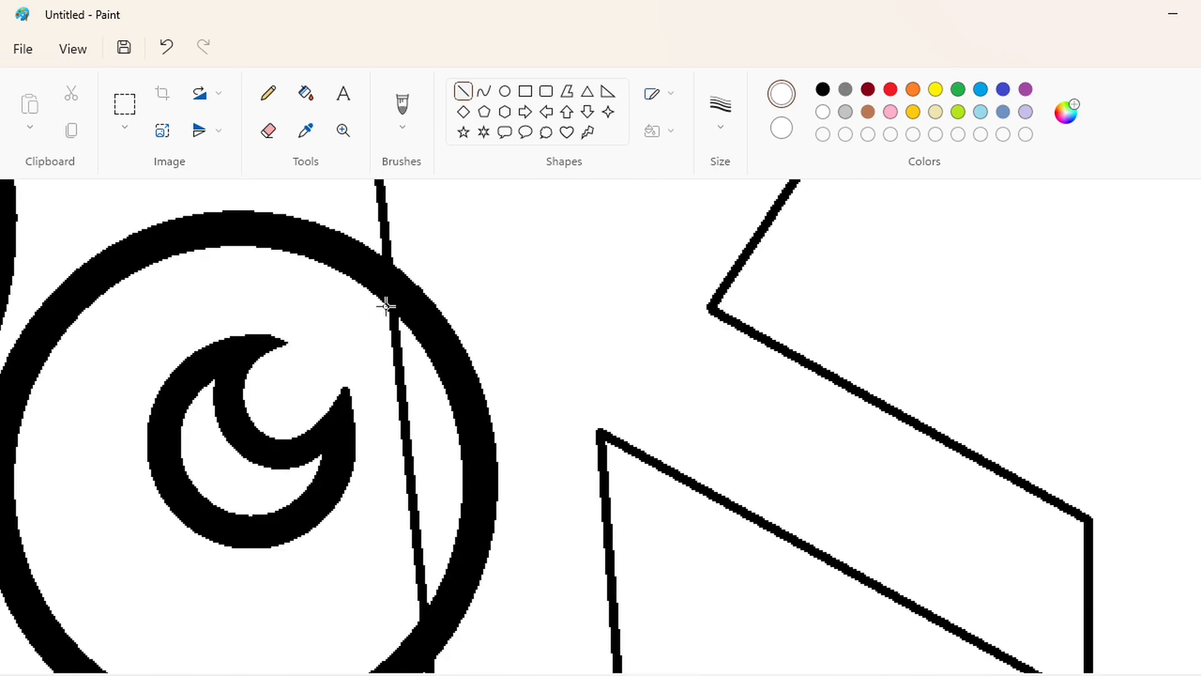
drag(388, 306, 407, 323)
key(Down)
key(Down)
key(Down)
key(Left)
key(Left)
key(Left)
key(Left)
key(Left)
drag(407, 501, 425, 481)
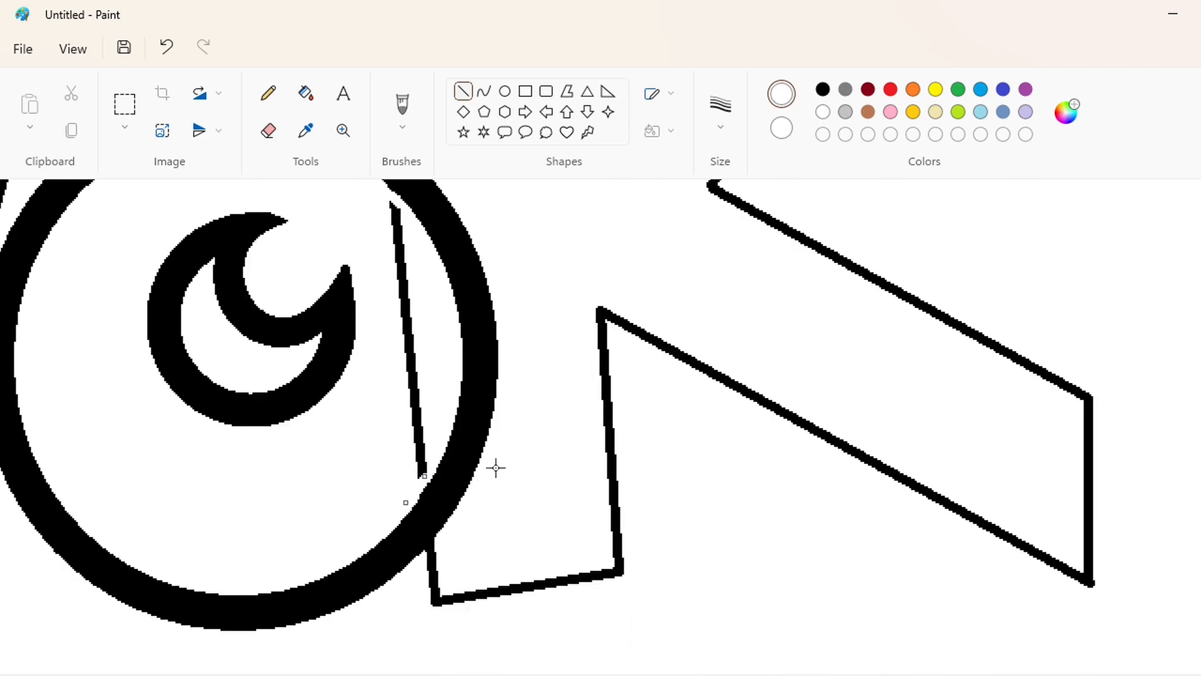
click(497, 468)
click(306, 93)
click(407, 338)
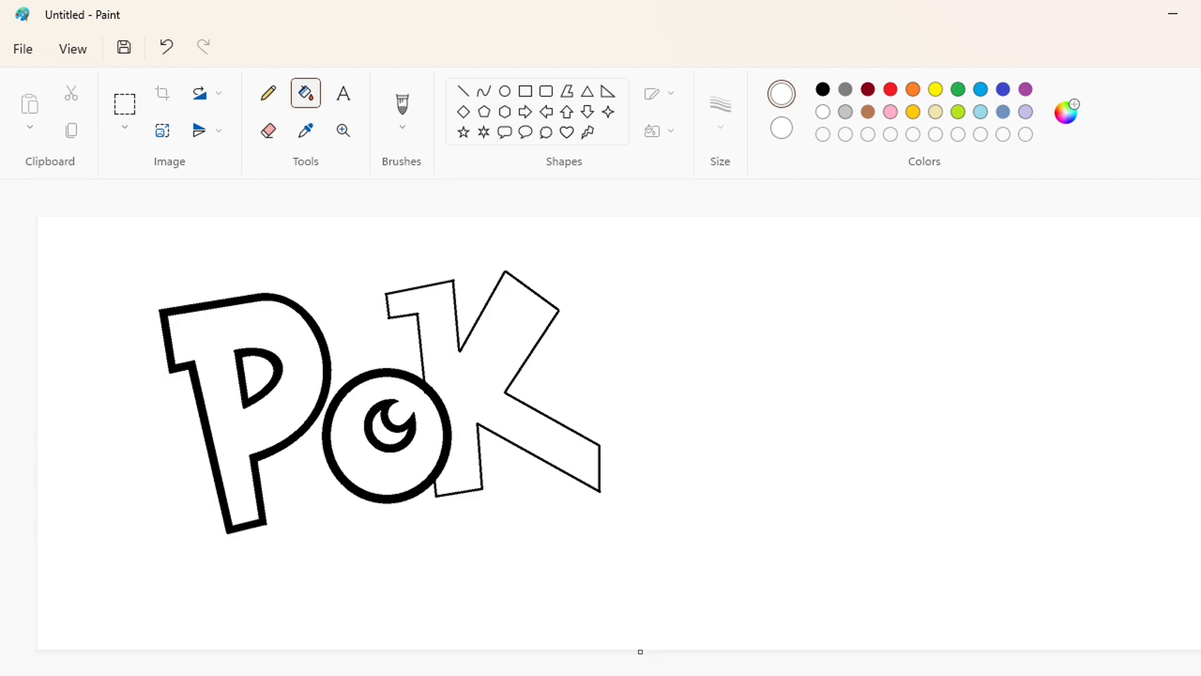
- Draw a black inner outline parallel to the K's base, lower leg and upper arm
click(463, 90)
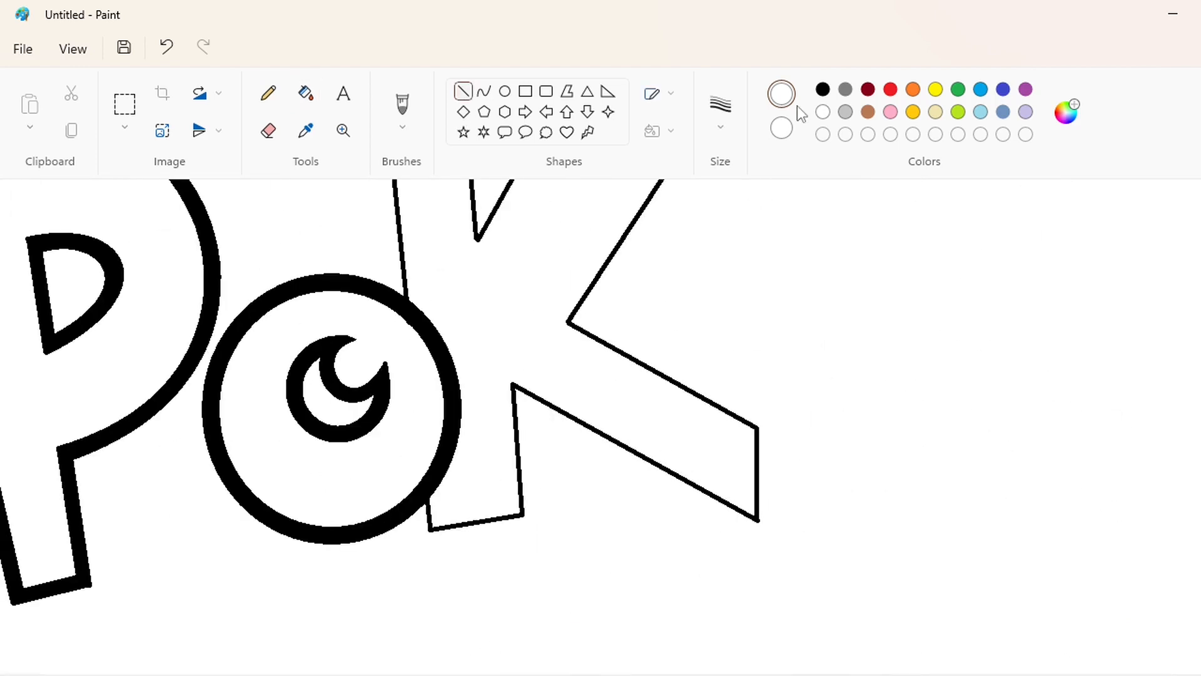
click(823, 89)
mouse_move(437, 496)
mouse_down()
mouse_move(441, 517)
mouse_move(512, 504)
mouse_move(498, 358)
mouse_move(748, 501)
mouse_move(746, 441)
mouse_move(550, 324)
mouse_up()
click(593, 455)
key(ctrl+z)
scroll(780, 356, up, 2)
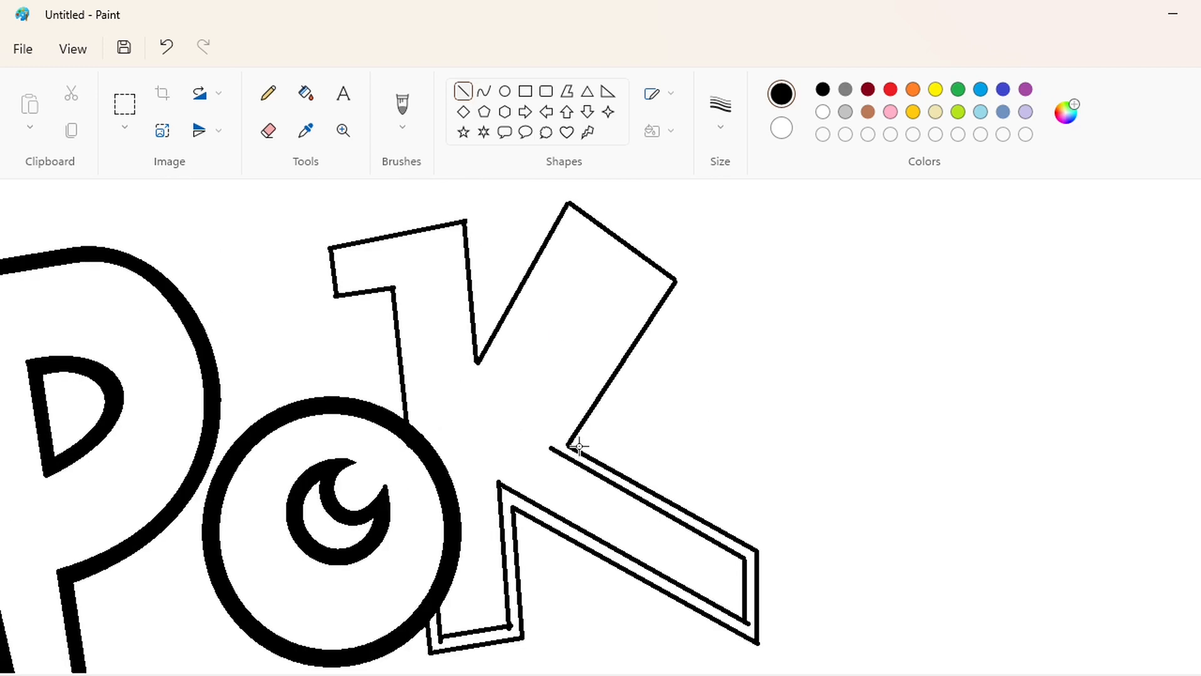
mouse_move(550, 448)
mouse_down()
mouse_move(657, 287)
mouse_move(571, 219)
mouse_move(476, 385)
mouse_up()
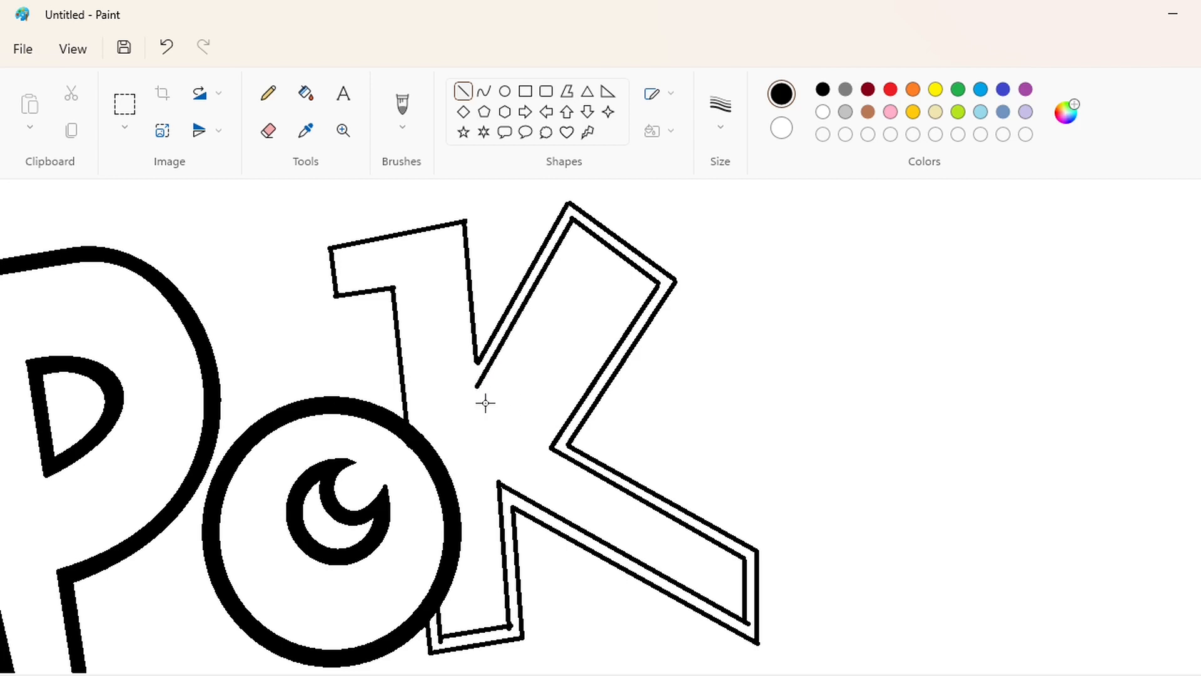
- Complete the K's inner outline around the stem and serif, and fill the band between both outlines with black
drag(455, 235, 468, 393)
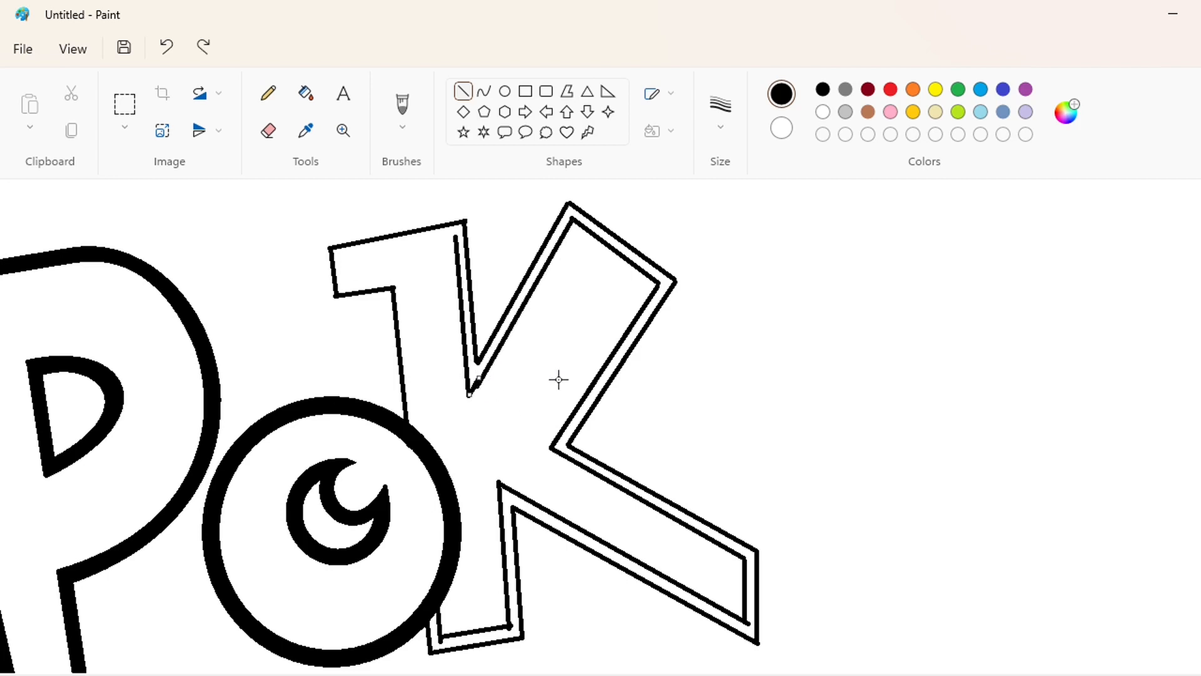
drag(341, 256, 456, 235)
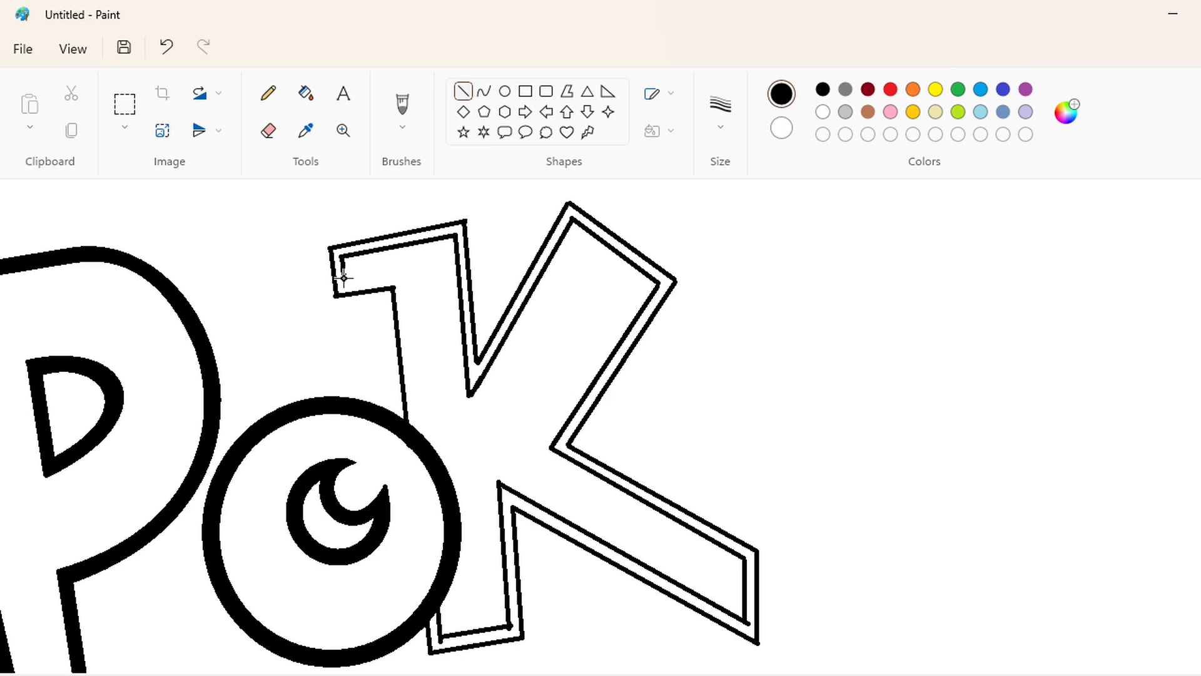
mouse_move(346, 284)
mouse_down()
mouse_move(403, 275)
mouse_move(417, 432)
mouse_up()
click(420, 307)
scroll(990, 627, down, 1)
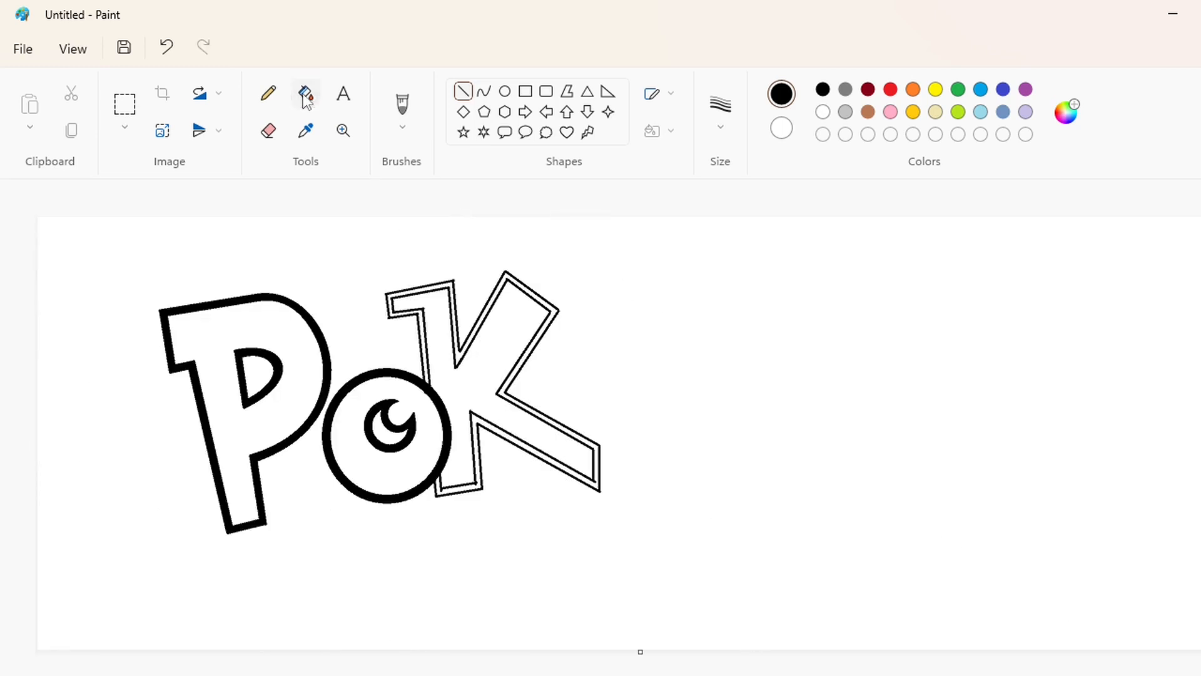
click(306, 94)
click(530, 294)
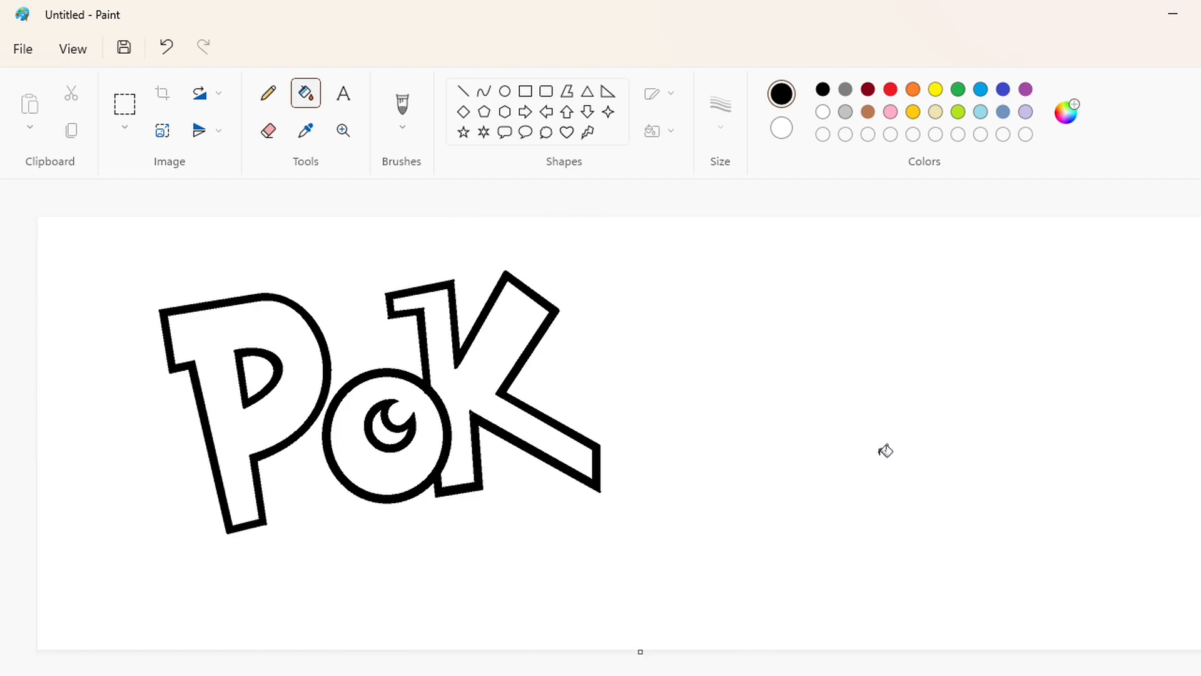
click(505, 91)
drag(582, 303, 689, 437)
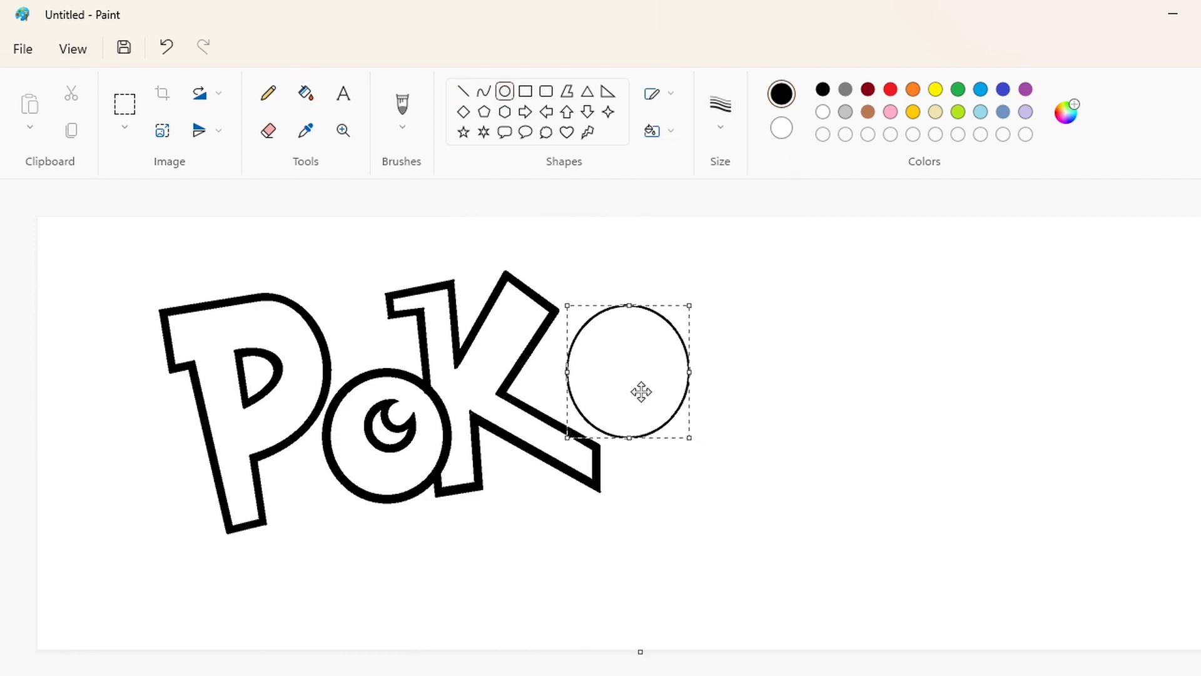
drag(641, 391, 609, 398)
drag(534, 312, 530, 303)
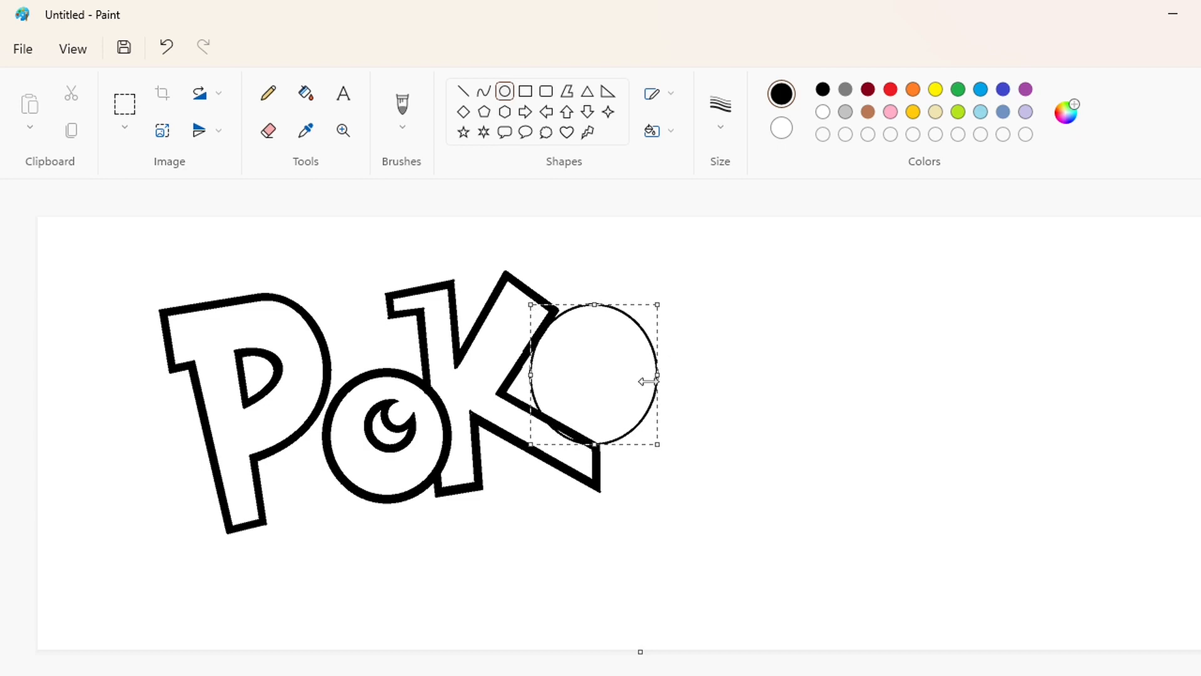
drag(657, 378, 662, 374)
drag(594, 398, 595, 394)
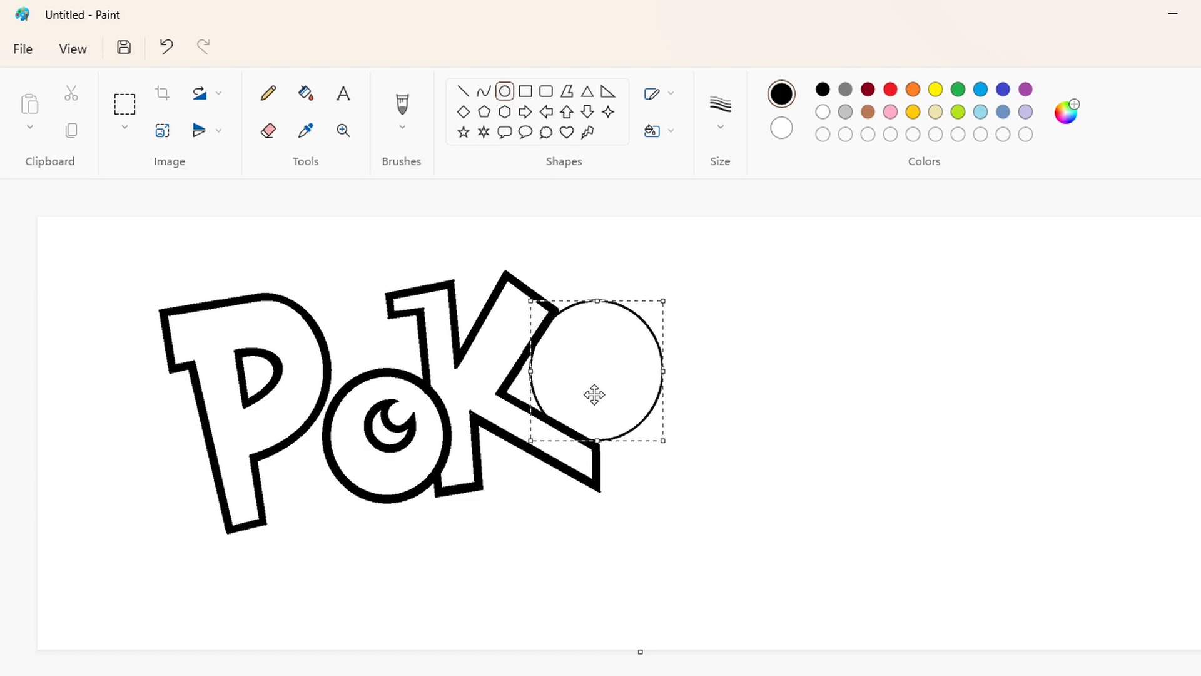
click(859, 450)
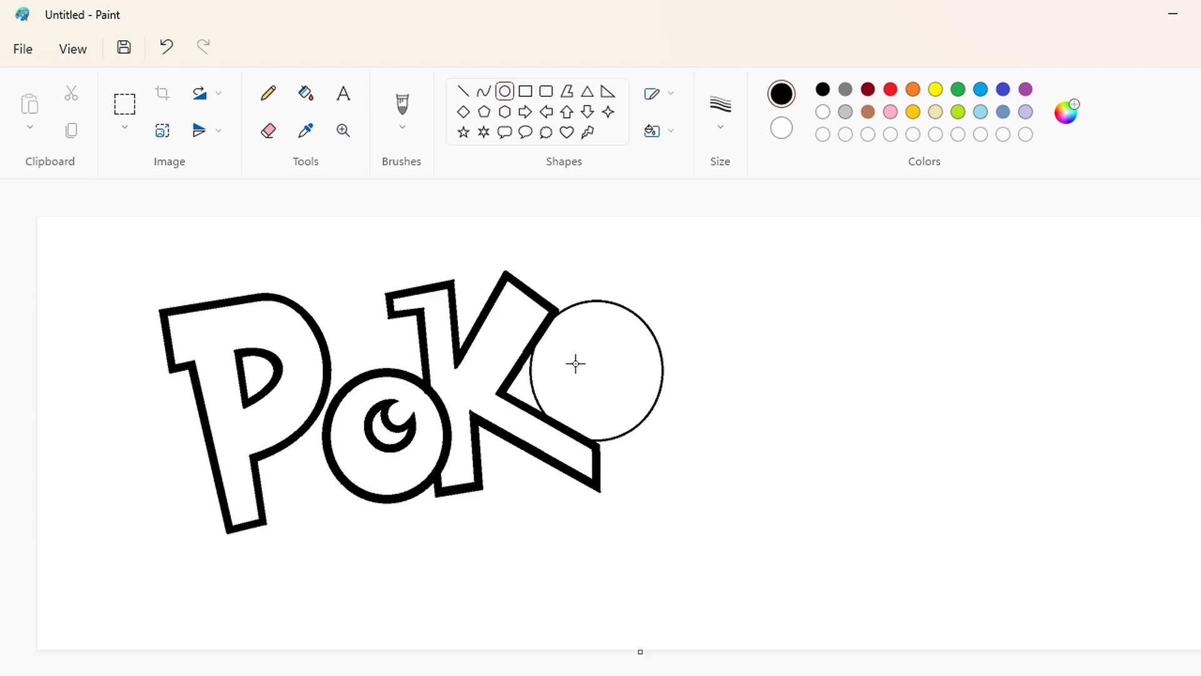
key(ctrl+z)
- Draw a thick black circle overlapping the K's right side as the fourth letter, then narrow it and shift it toward the K
drag(557, 319, 700, 453)
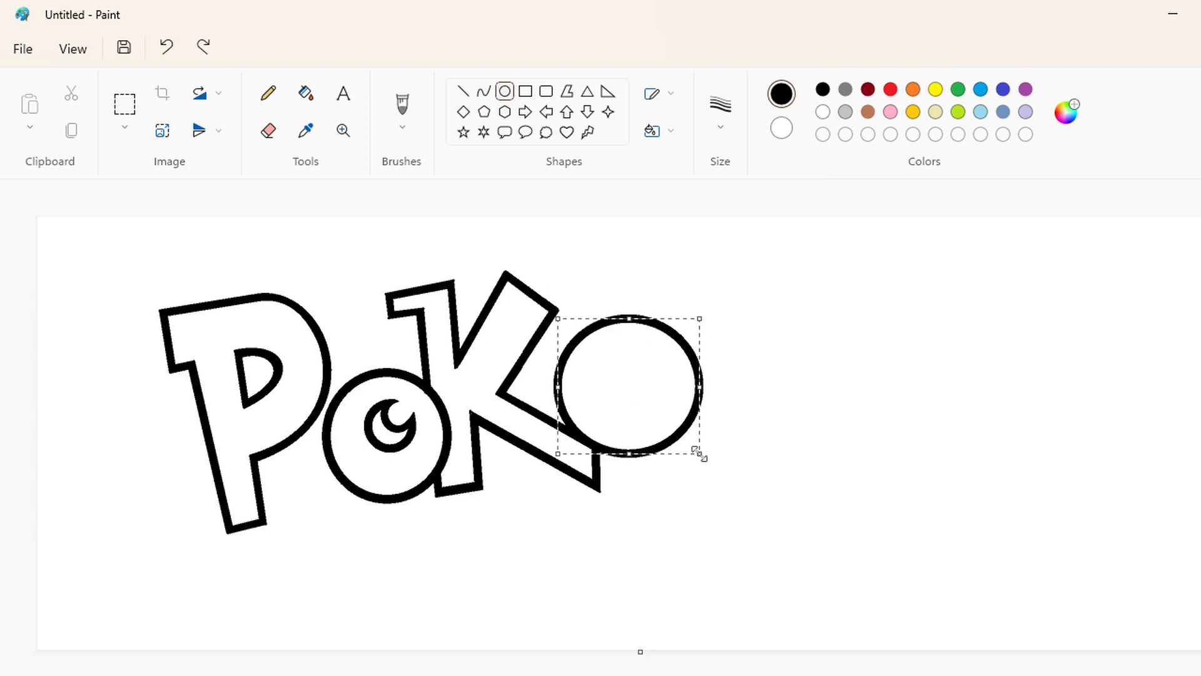
drag(699, 319, 685, 317)
drag(632, 375, 610, 359)
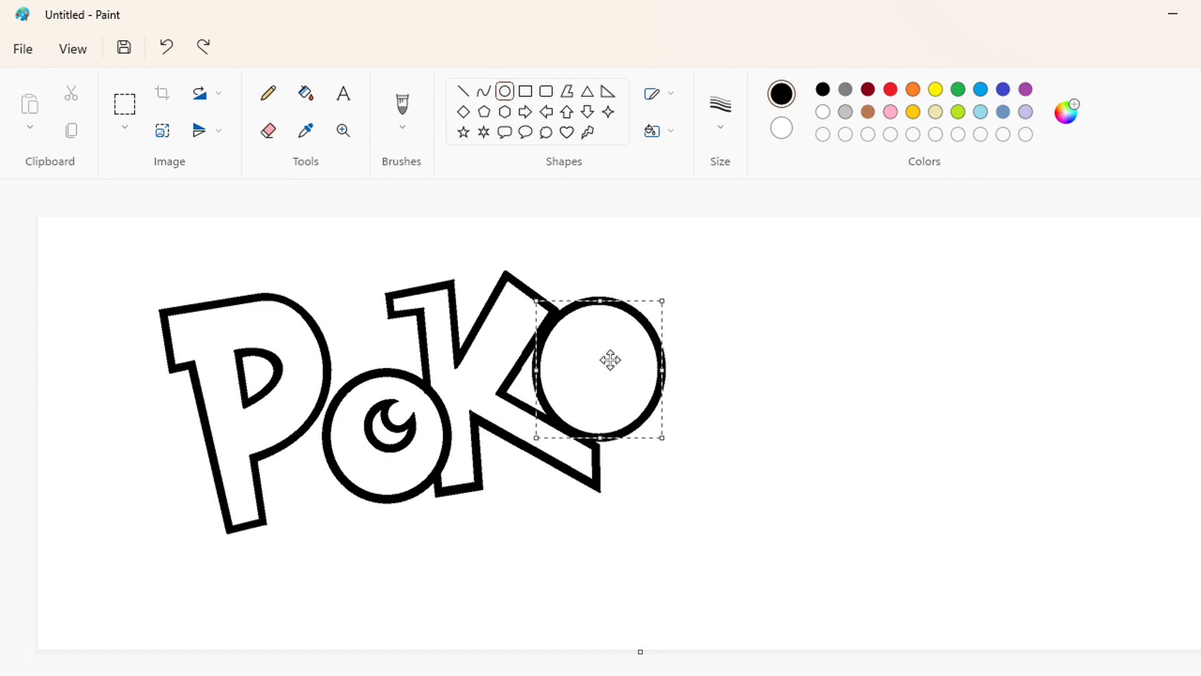
drag(599, 301, 601, 311)
drag(662, 375, 655, 375)
key(Left)
key(Left)
key(Left)
key(Left)
key(Left)
key(Up)
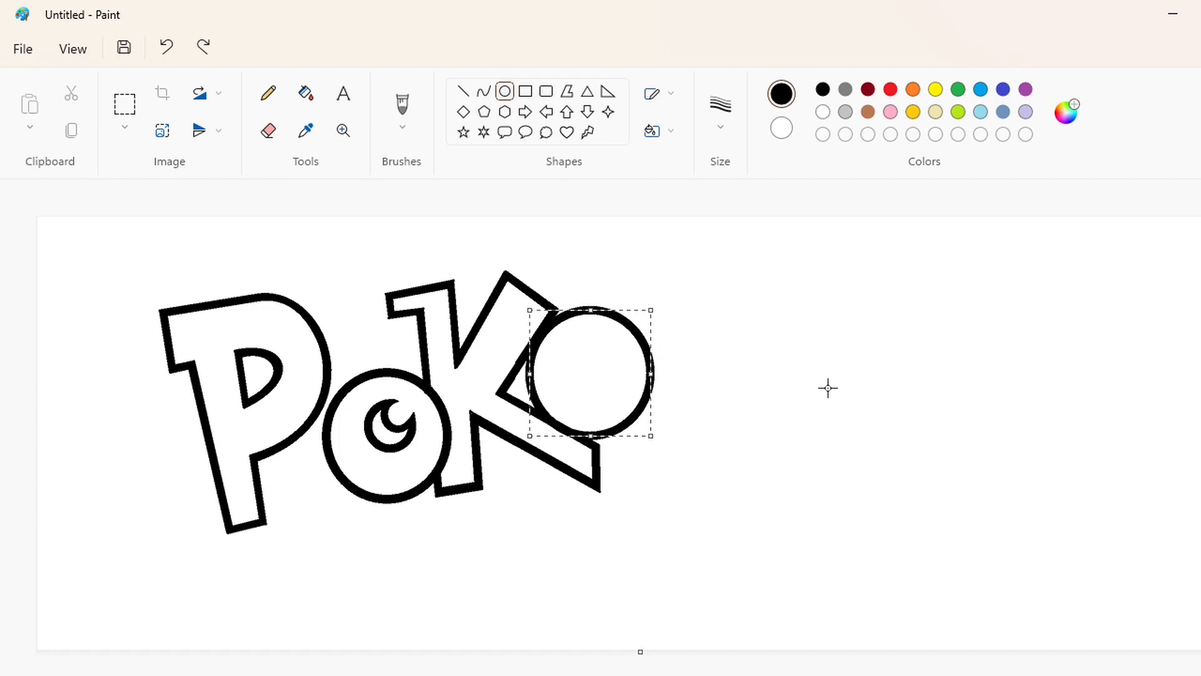
- Fine-tune the large circle's size and position so it nestles between the K's upper arm and lower leg
key(Left)
key(Up)
key(Up)
key(Right)
drag(651, 434, 661, 442)
drag(530, 376, 535, 378)
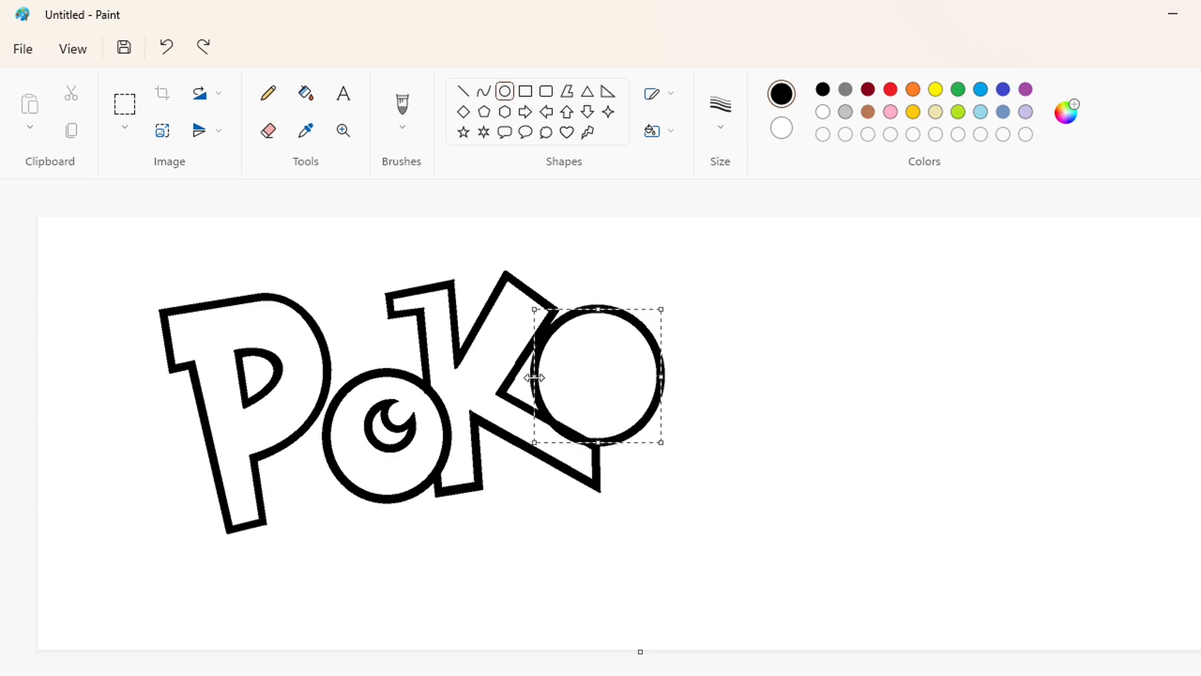
drag(595, 310, 595, 314)
key(Up)
key(Up)
key(Up)
key(Up)
key(Left)
key(Left)
key(Left)
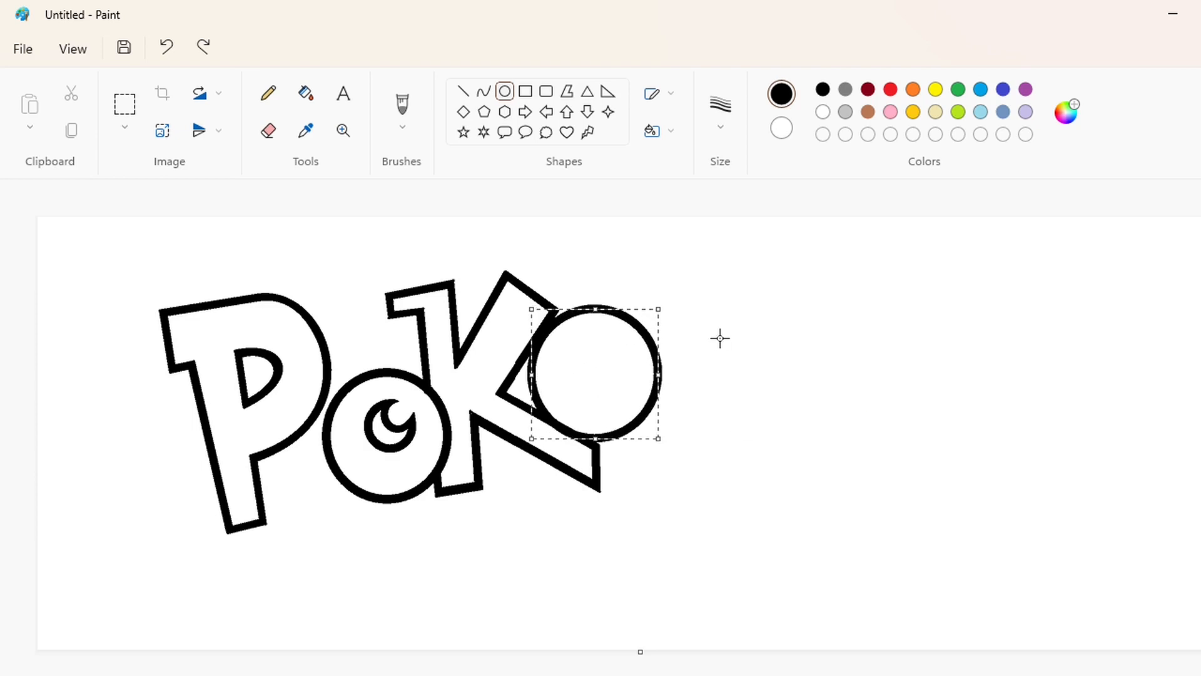
click(810, 381)
- Draw a small thick black circle slightly above the center of the large circle as the letter's inner ring
click(1025, 89)
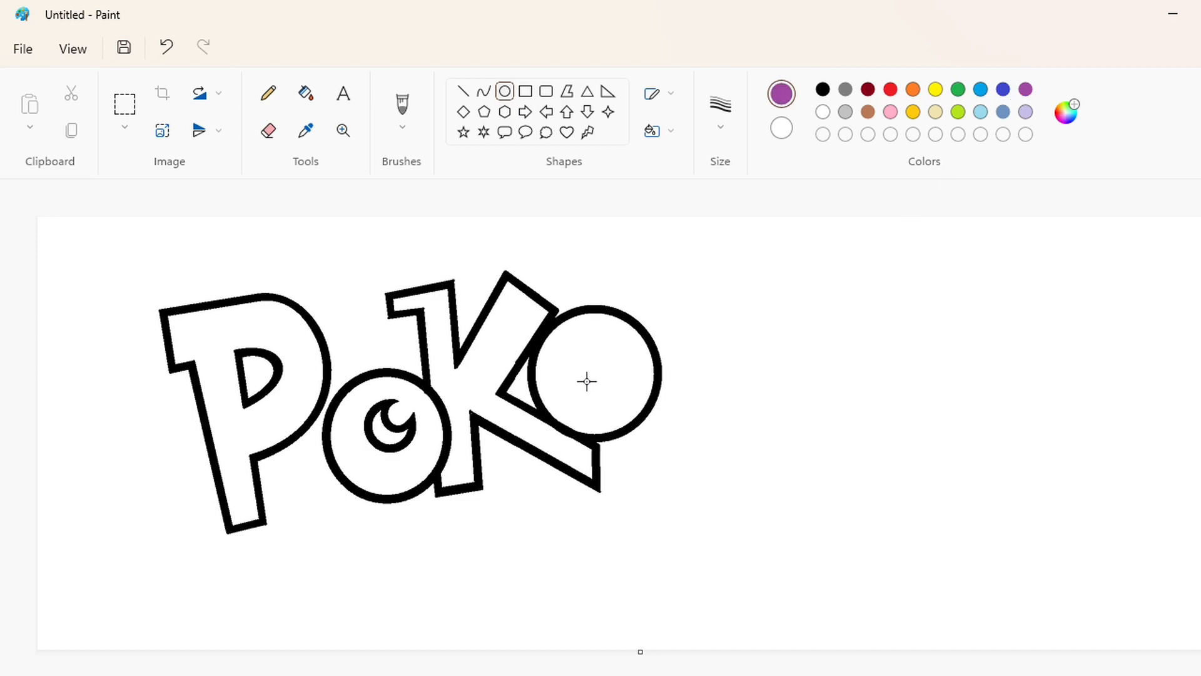
click(823, 89)
drag(574, 341, 626, 394)
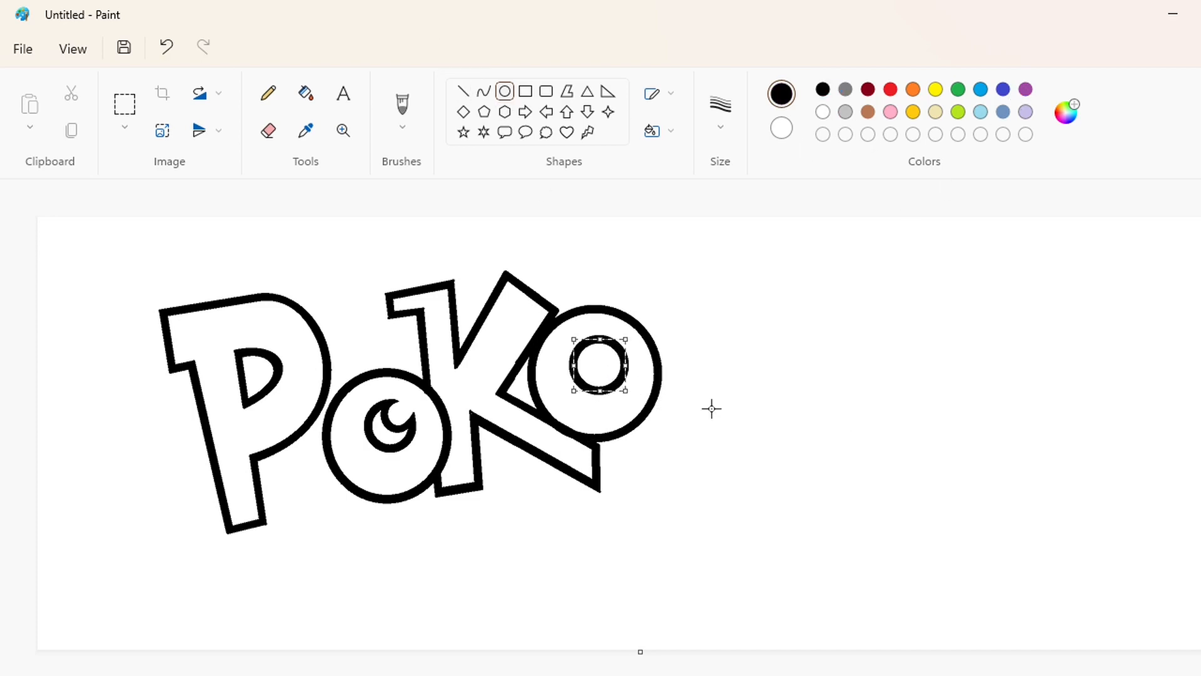
click(711, 408)
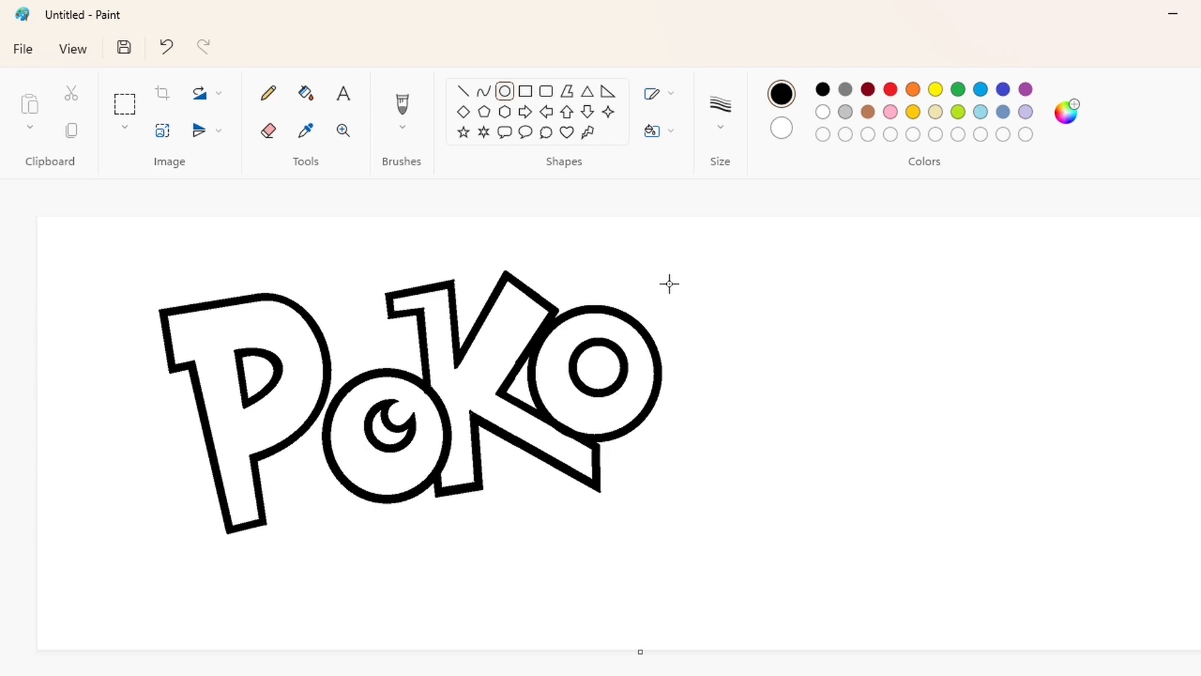
- Draw two parallel purple diagonal lines across the rings and a third sloping from the inner ring out past the outer ring
click(1026, 89)
drag(582, 377, 643, 317)
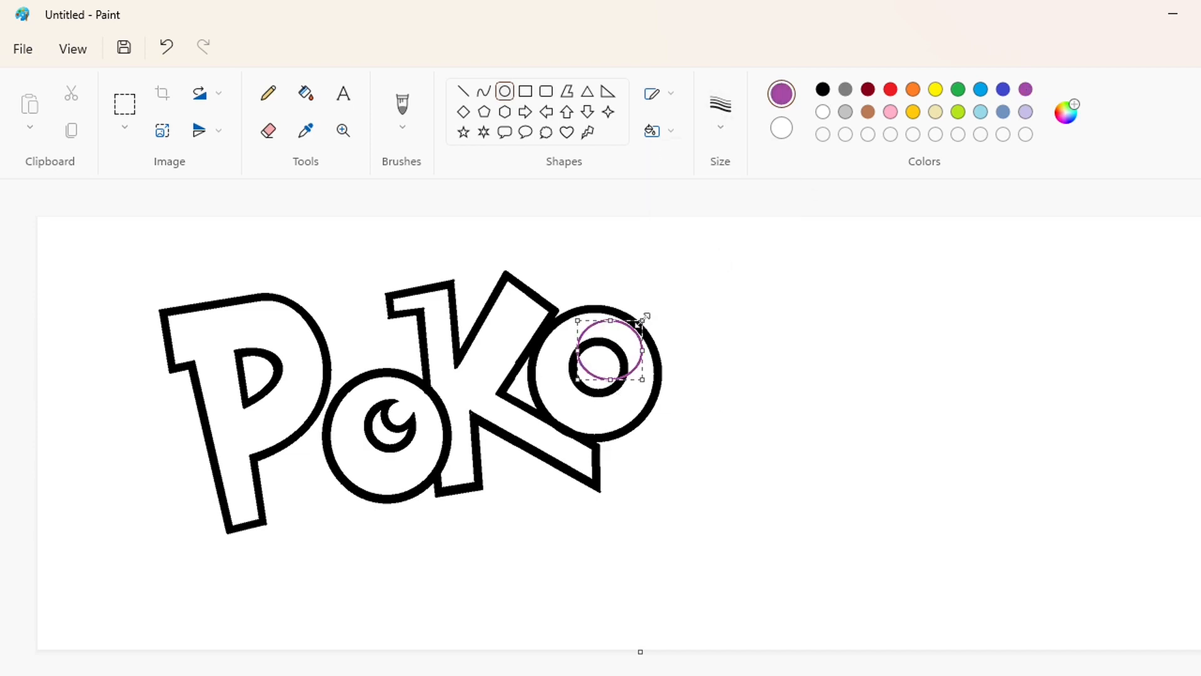
key(ctrl+z)
scroll(577, 381, up, 2)
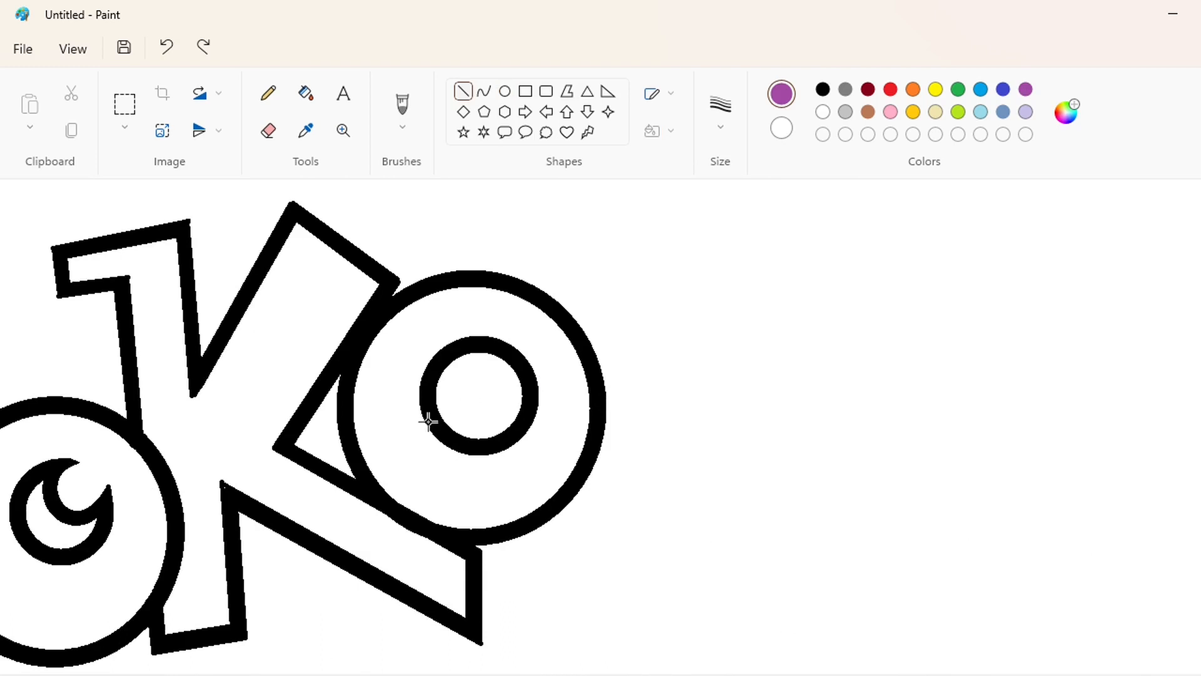
drag(428, 421, 575, 291)
mouse_move(452, 455)
mouse_down()
mouse_move(604, 313)
mouse_move(601, 325)
mouse_up()
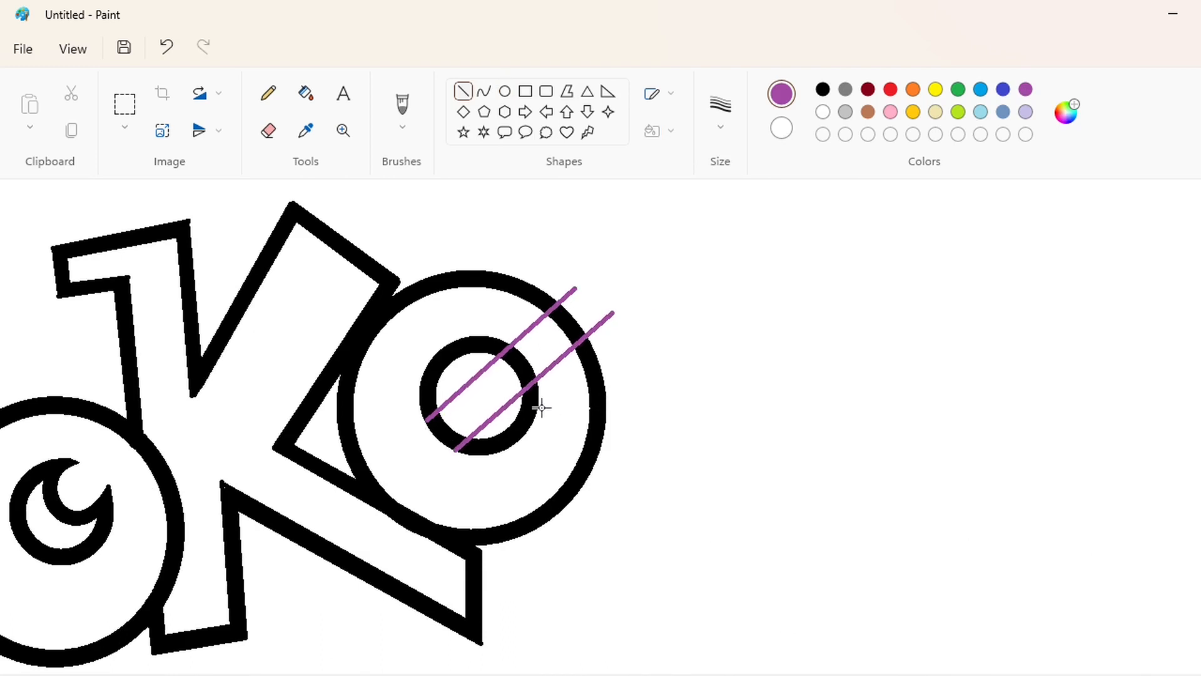
drag(533, 394, 614, 428)
- Fill the ring segments inside the e's crossbar and opening with white, and recolor the two parallel purple lines black
click(306, 94)
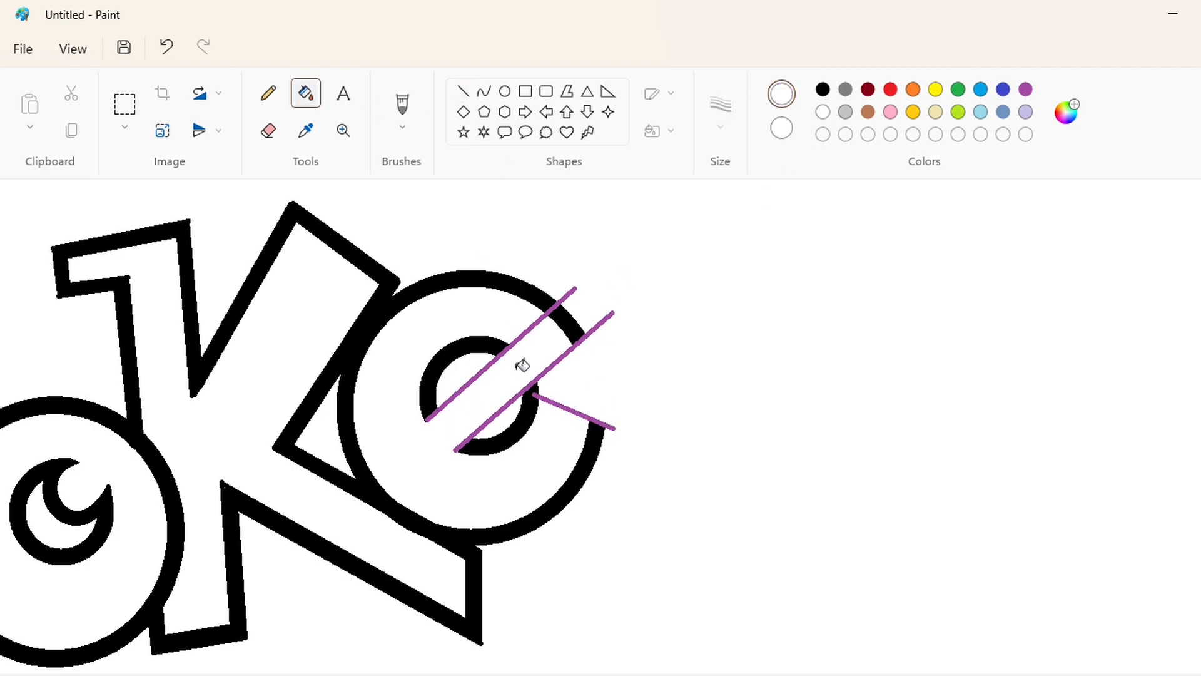
click(822, 89)
click(487, 367)
click(503, 390)
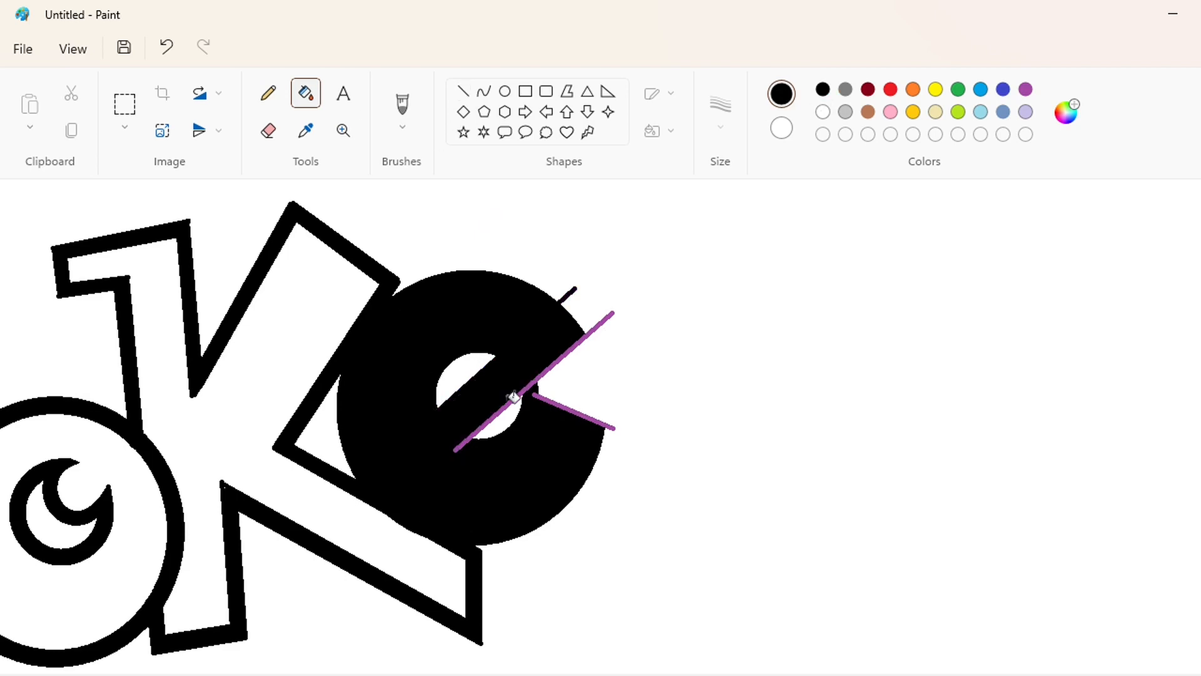
key(ctrl+z)
click(510, 403)
- Cut the upper diagonal line with white at the outer ring and fill both lines' overhanging ends with white
click(463, 91)
click(823, 111)
drag(555, 295, 568, 306)
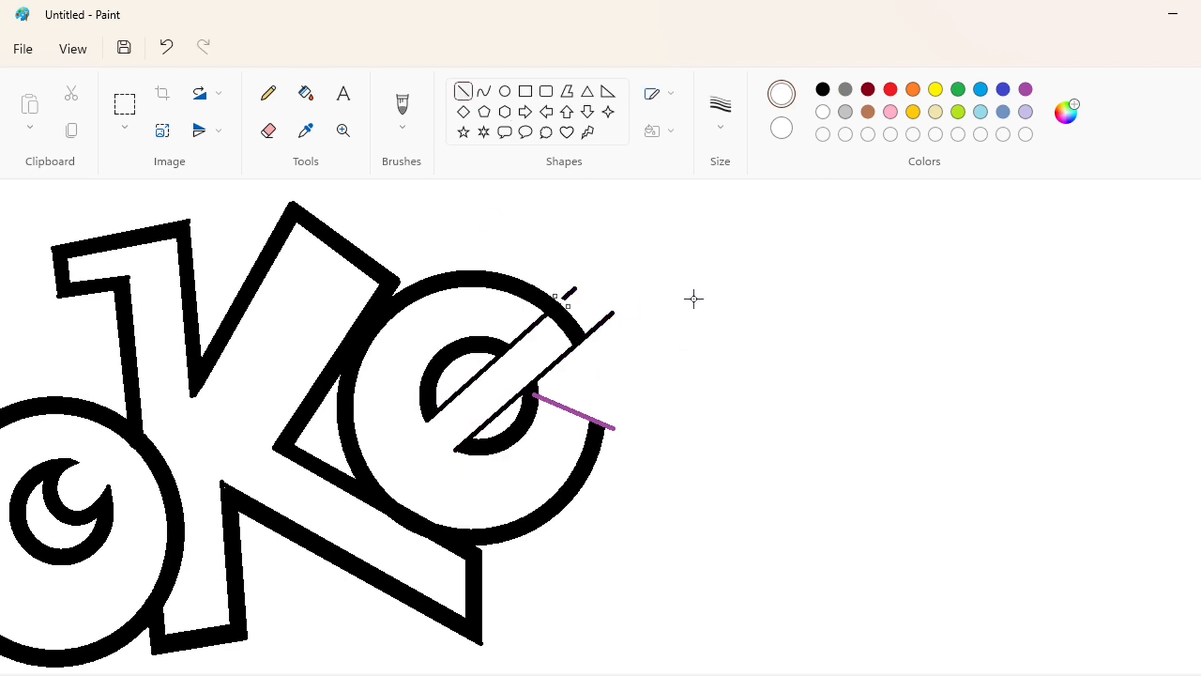
click(306, 94)
click(569, 293)
click(604, 320)
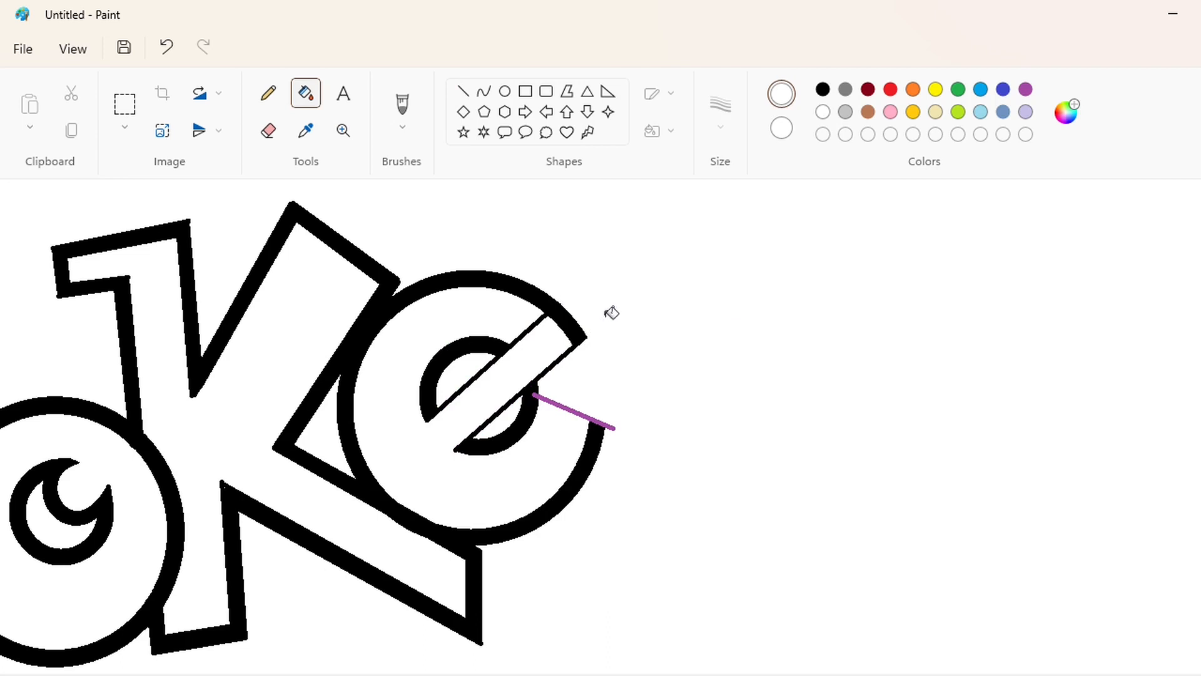
- Cut the upper crossbar line with white at the inner ring and fill its segment between the inner and outer rings with white
click(463, 91)
click(823, 89)
click(822, 111)
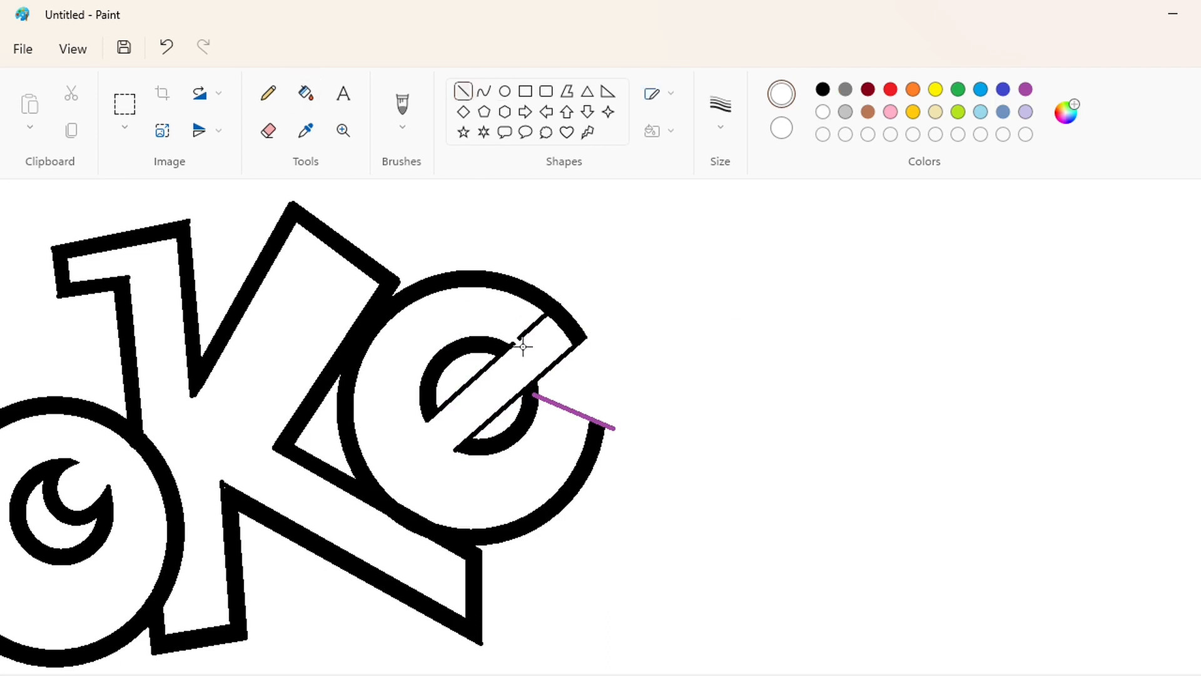
drag(506, 337, 523, 351)
click(306, 93)
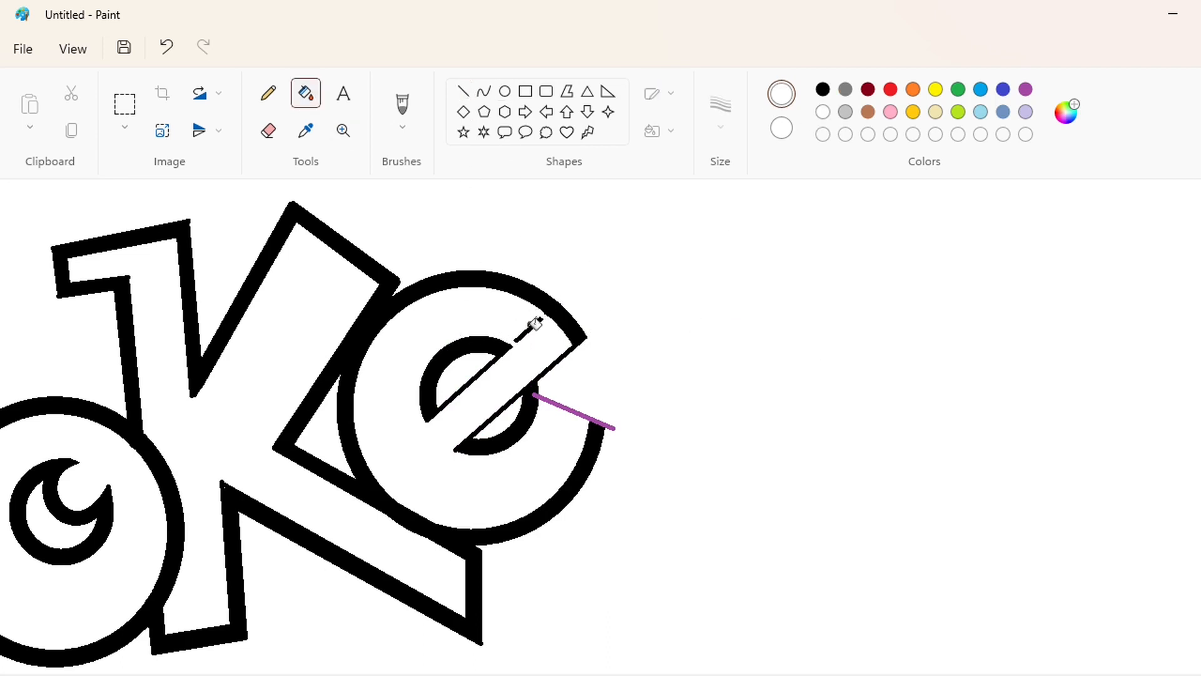
click(532, 326)
- Draw a black line parallel to the crossbar's upper edge inside the inner ring and fill the gap between the two lines with black
click(463, 91)
click(823, 89)
drag(424, 403, 497, 346)
key(Up)
key(Up)
key(Up)
key(Up)
key(Up)
key(Up)
key(Up)
key(Up)
key(Up)
key(Up)
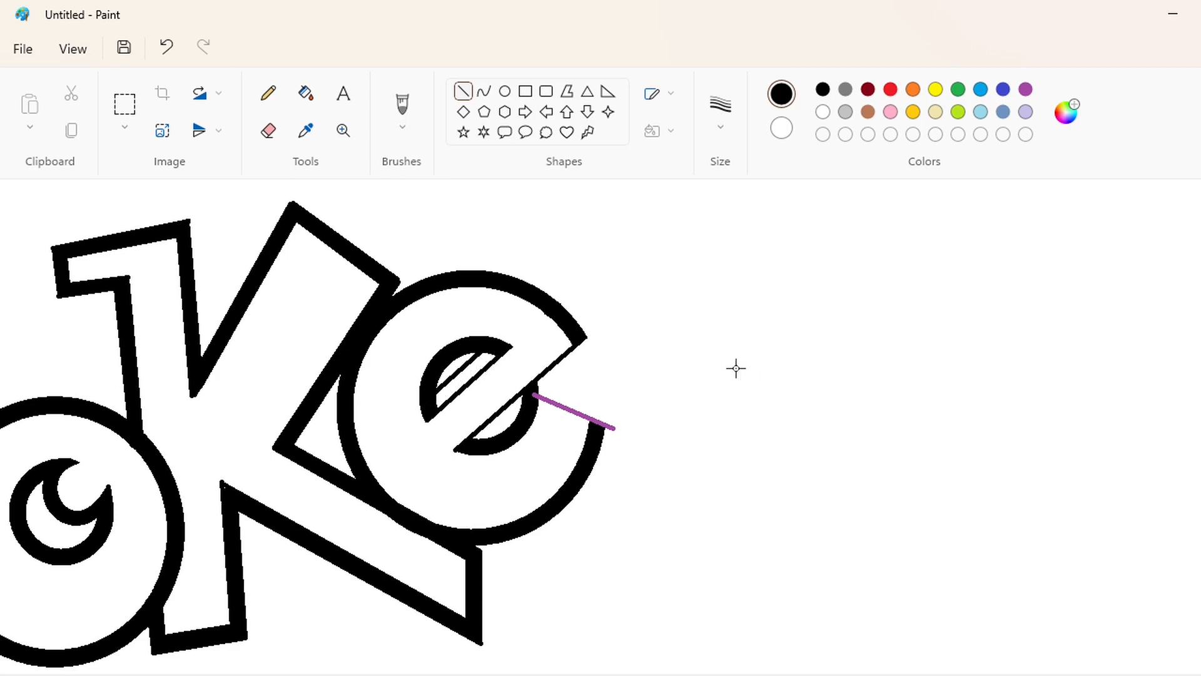
click(306, 94)
click(458, 380)
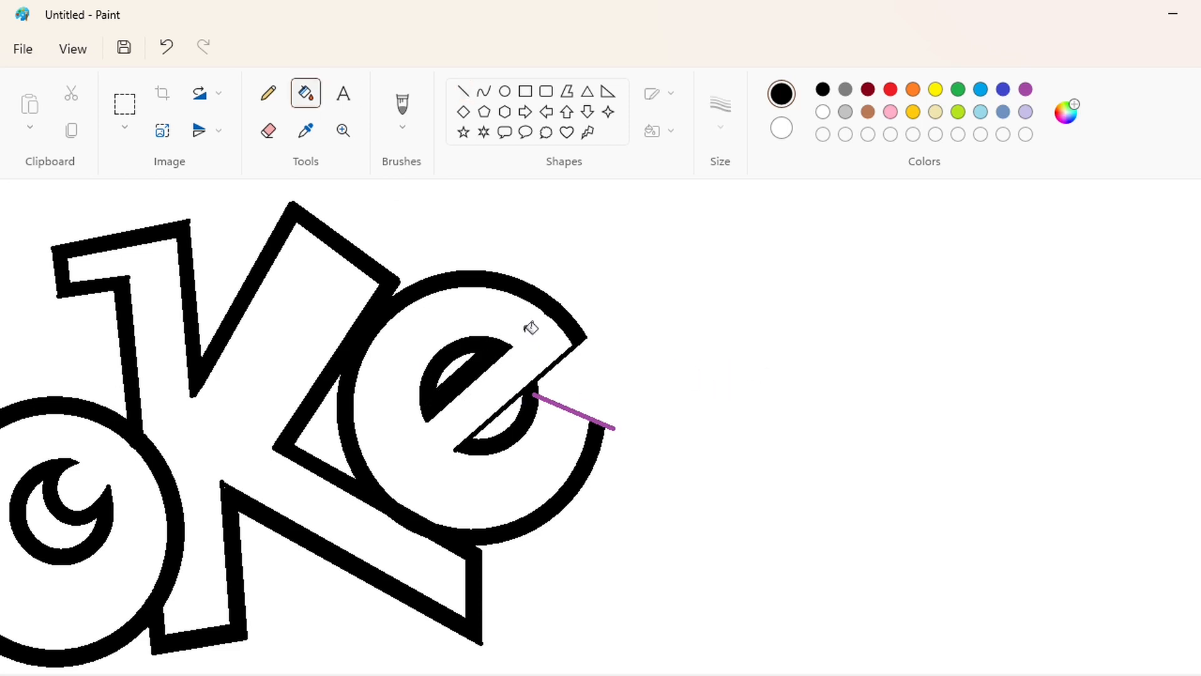
- Draw a black line parallel to and above the lower crossbar line, and fill the gap between them with black
click(463, 90)
mouse_move(462, 451)
mouse_down()
mouse_move(444, 445)
mouse_move(544, 340)
mouse_move(566, 338)
mouse_up()
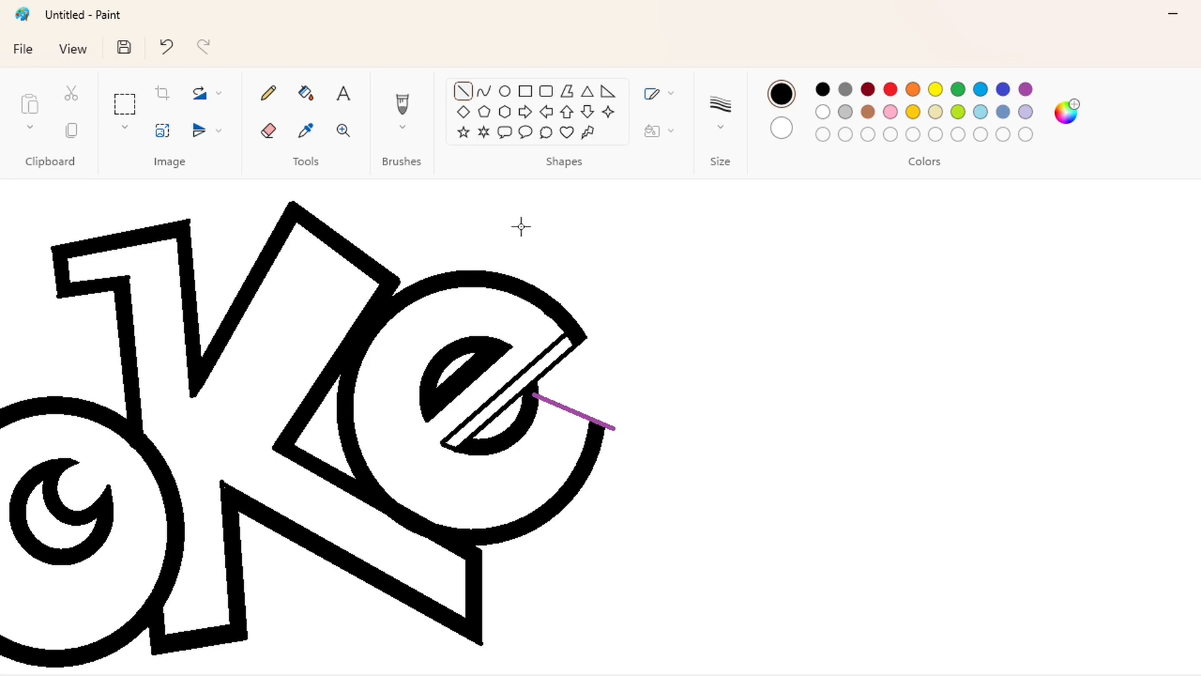
click(306, 93)
click(563, 343)
- Draw a short black diagonal from the inner ring across the purple line and fill the gap beside the ring with black
click(463, 91)
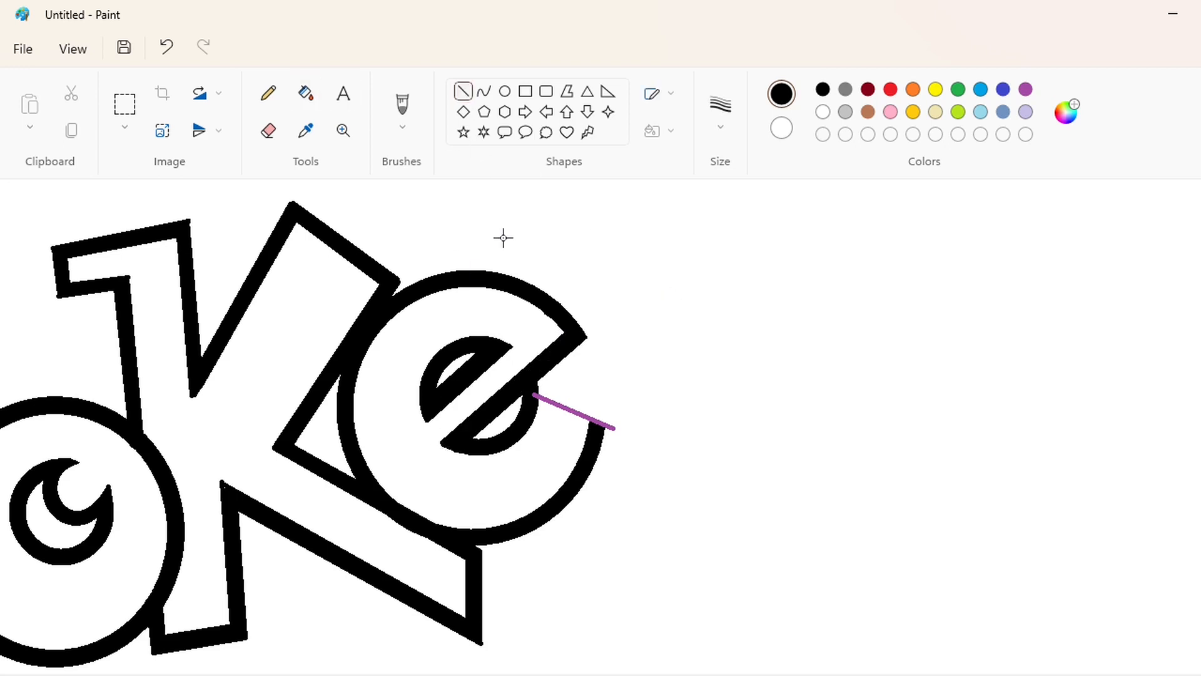
click(823, 111)
click(823, 89)
drag(531, 423, 555, 393)
key(ctrl+z)
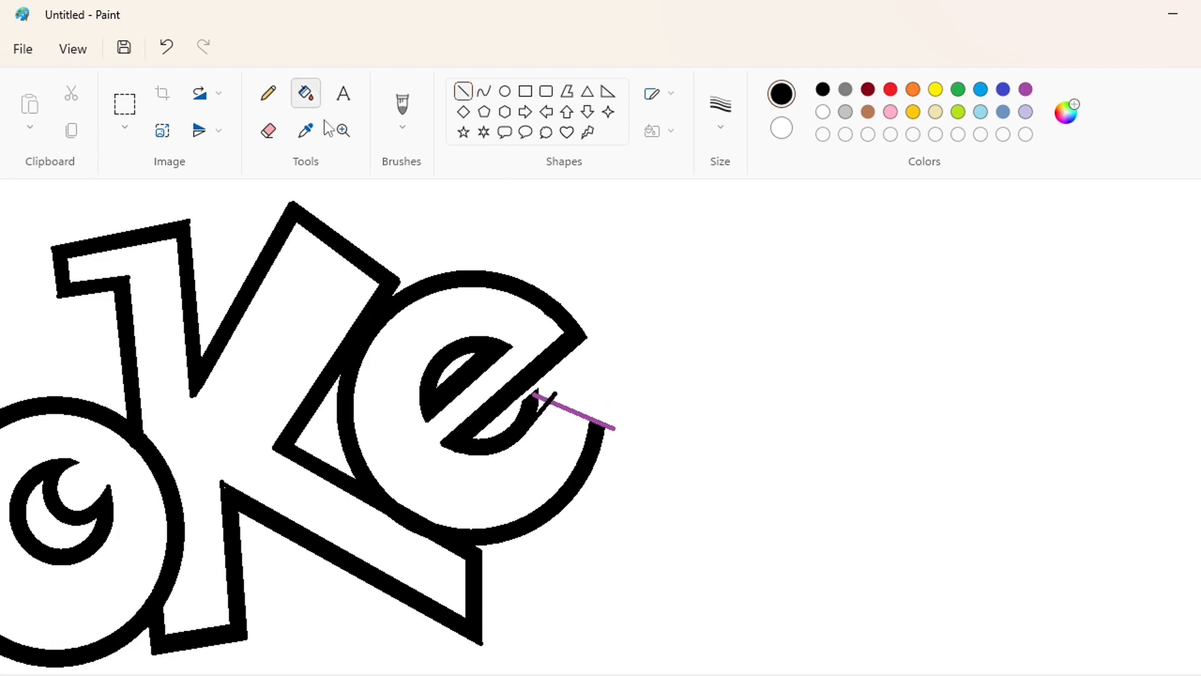
click(309, 98)
click(542, 404)
click(539, 395)
- Cut the inner ring's end below the crossbar with a white line and fill the leftover black tip with white
click(462, 91)
click(822, 111)
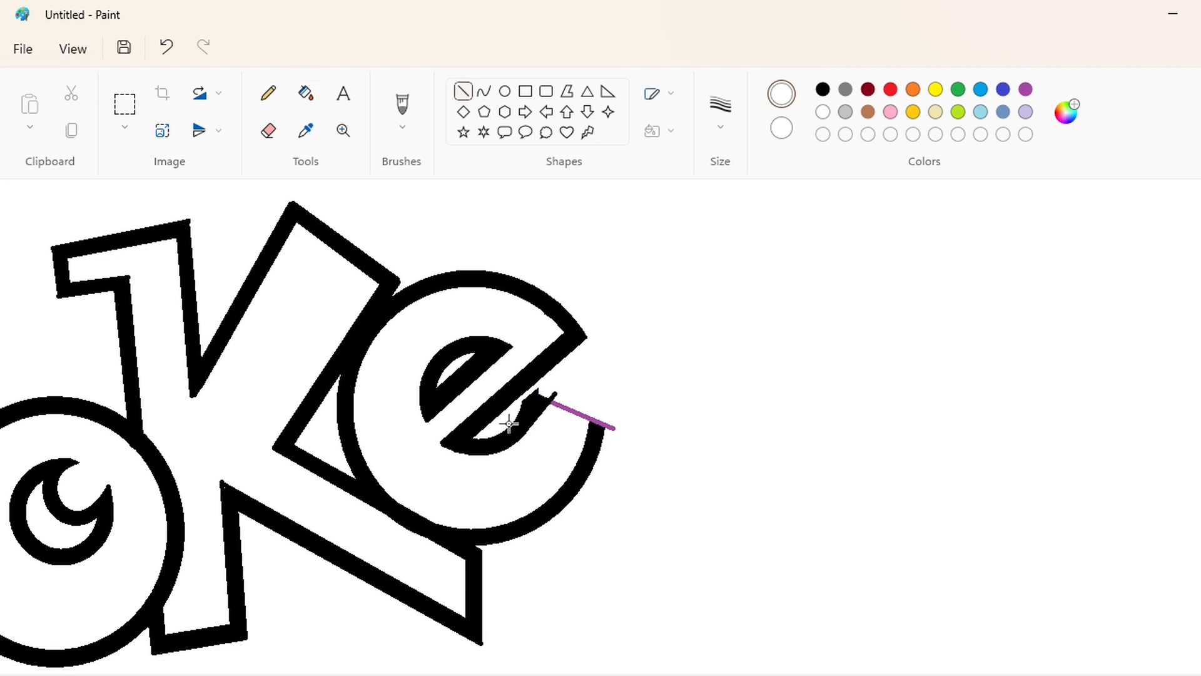
drag(509, 422, 550, 376)
click(306, 93)
click(531, 396)
click(268, 130)
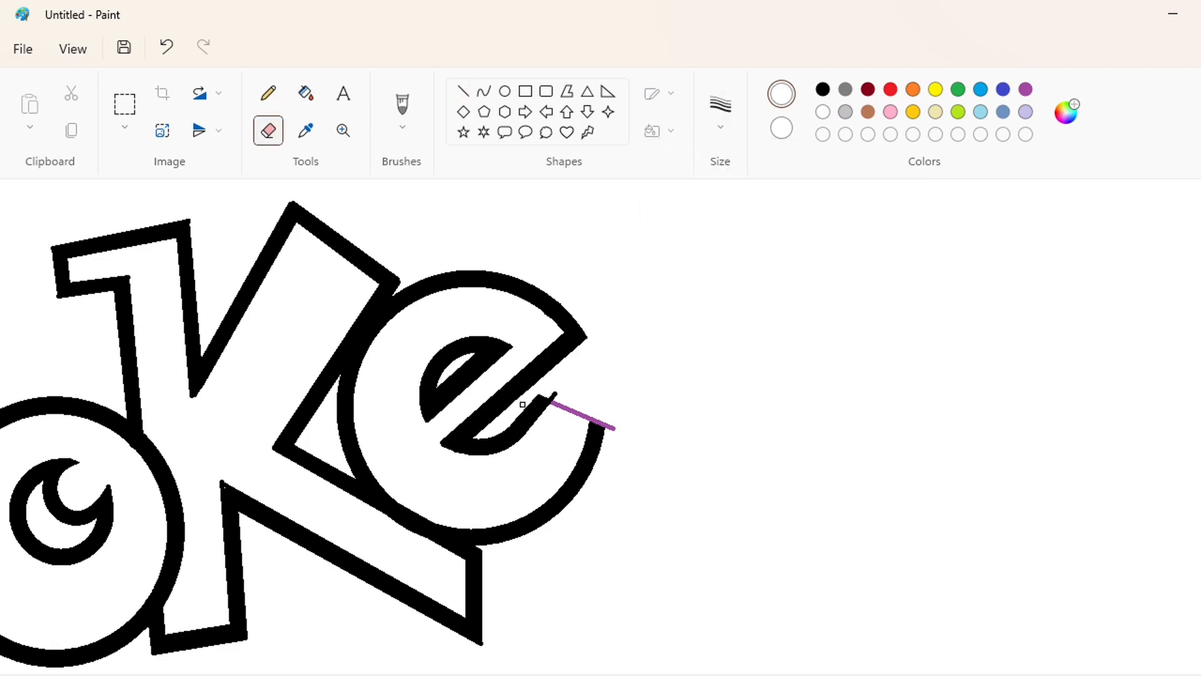
- Recolor the remaining purple line of the e's opening black and trim the overhanging line ends with white
click(306, 93)
click(823, 89)
click(588, 416)
click(463, 91)
click(823, 112)
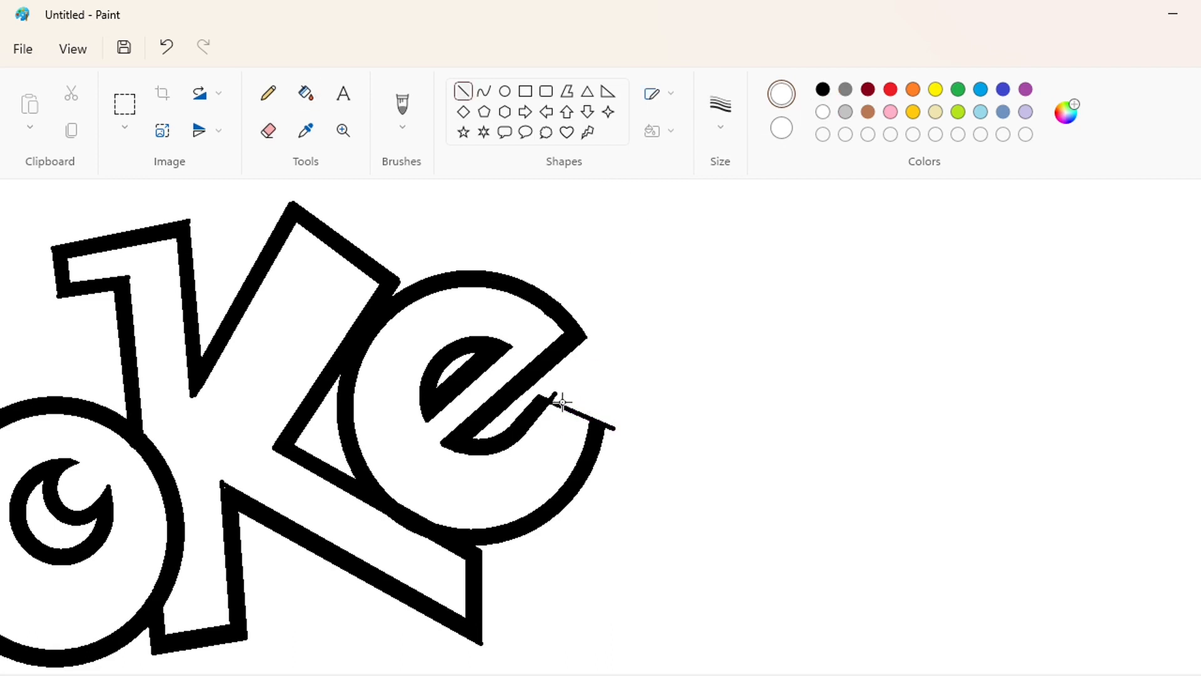
drag(557, 397, 611, 428)
click(306, 94)
click(613, 428)
click(555, 393)
- Draw a black line parallel to and below the thin edge of the e's opening and fill the gap with black
click(463, 91)
click(823, 89)
drag(542, 412, 602, 426)
click(306, 94)
scroll(1088, 582, down, 3)
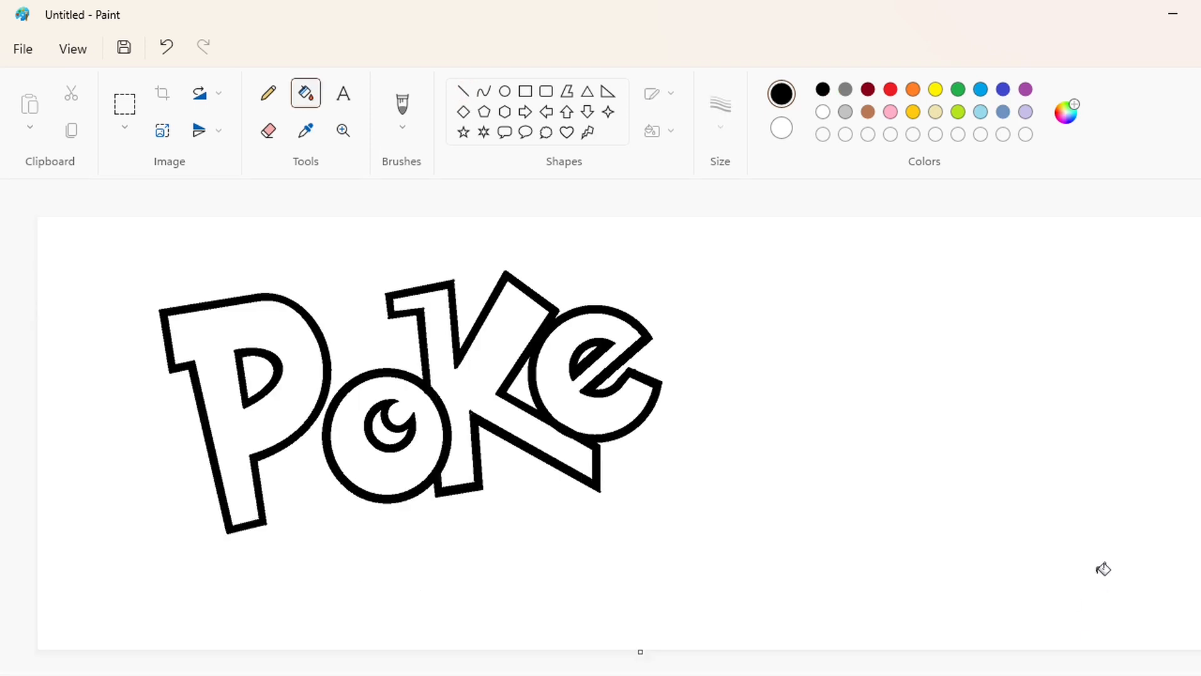
- Draw a double-outlined, wedge-shaped accent above the e and fill the gap between its two outlines with black
scroll(1103, 569, up, 2)
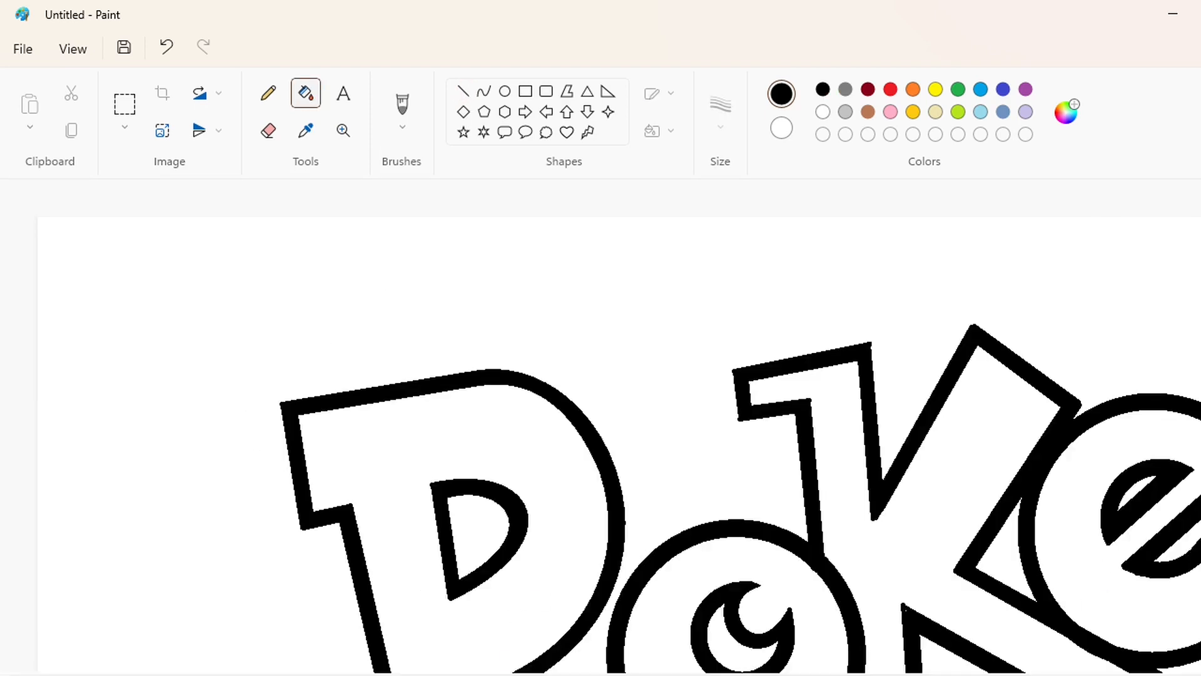
click(463, 92)
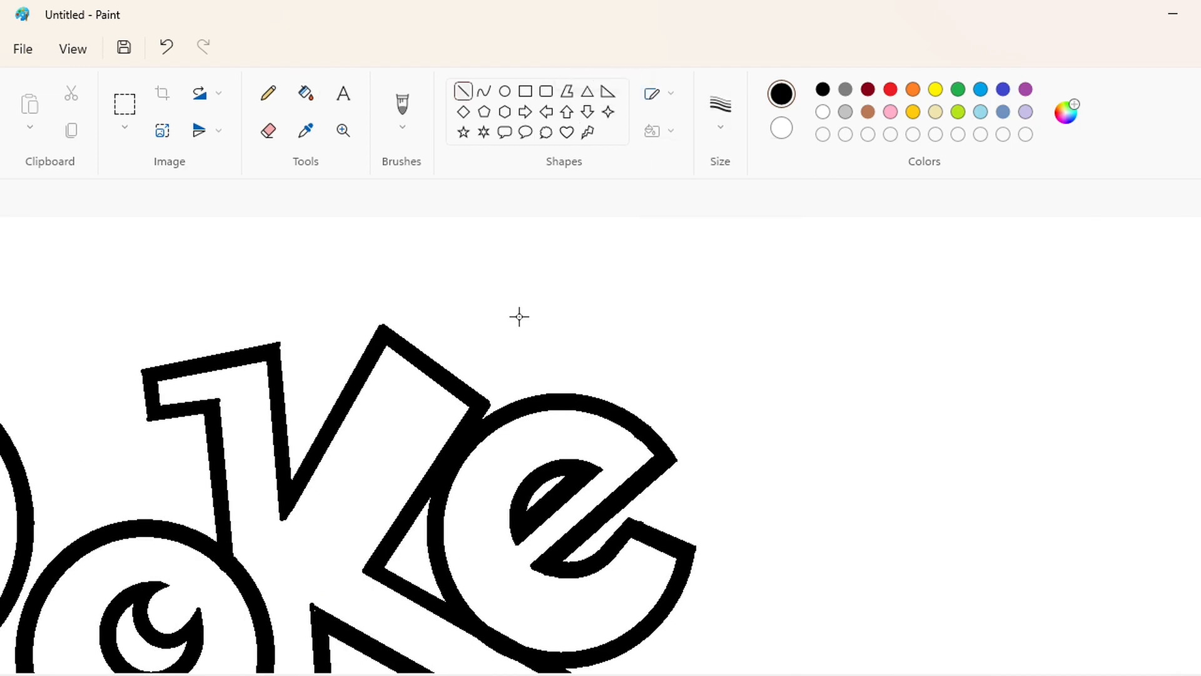
mouse_move(501, 408)
mouse_down()
mouse_move(492, 377)
mouse_move(623, 274)
mouse_move(662, 359)
mouse_move(507, 408)
mouse_move(620, 292)
mouse_move(645, 351)
mouse_move(505, 394)
mouse_up()
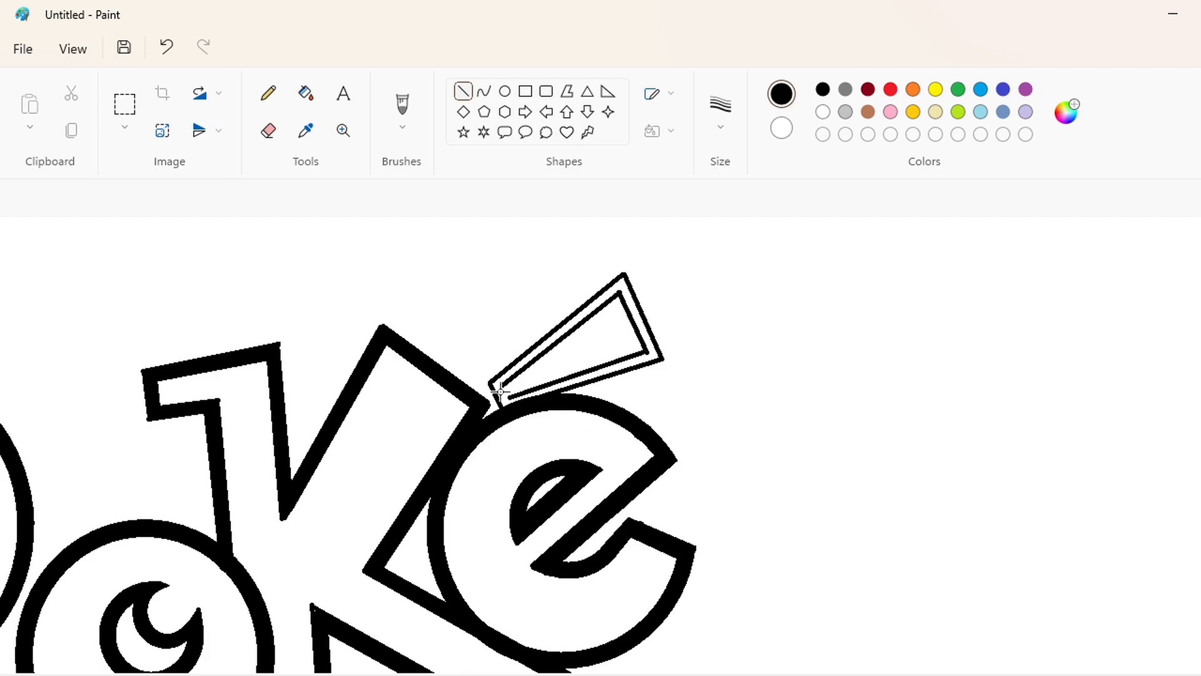
click(305, 93)
click(644, 328)
scroll(655, 327, down, 3)
- Draw the M's slanted left edge across the right side of the e and a short horizontal edge from its upper end
scroll(709, 422, up, 3)
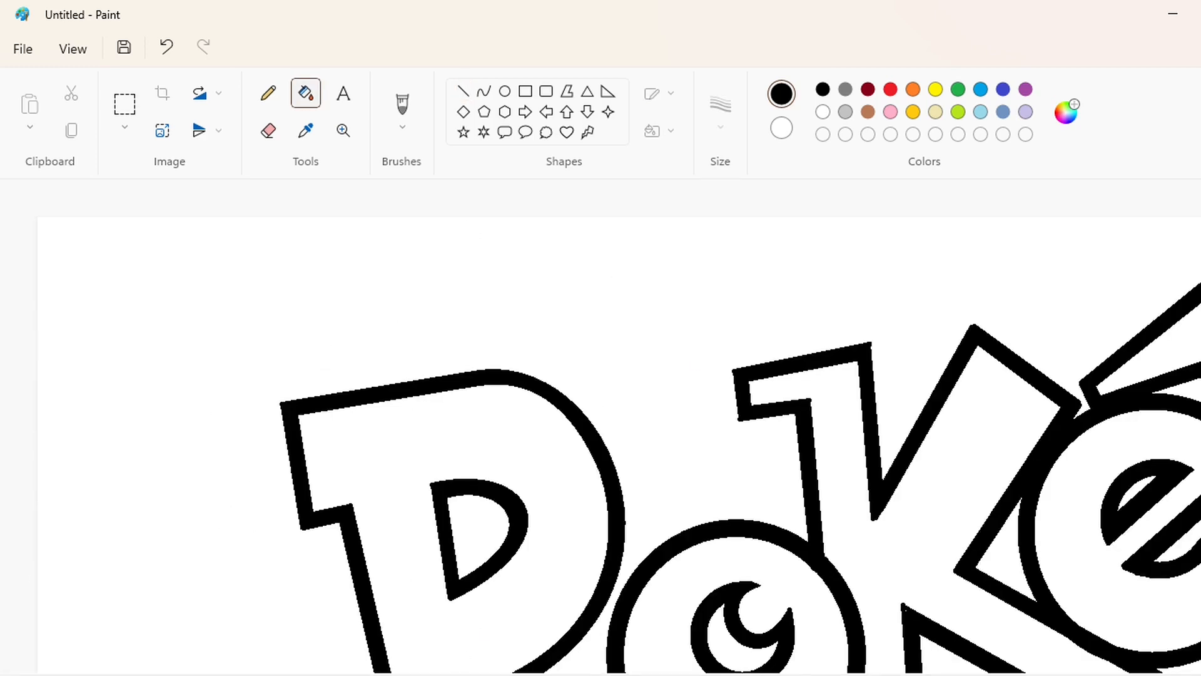
click(463, 91)
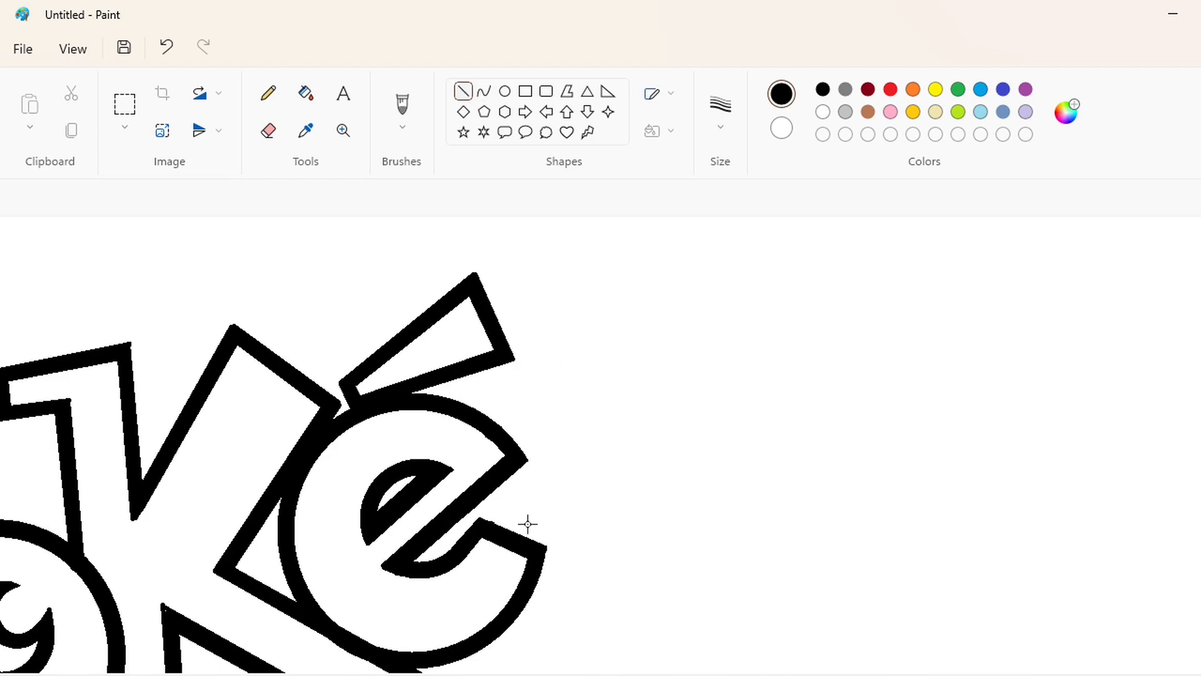
scroll(655, 298, down, 3)
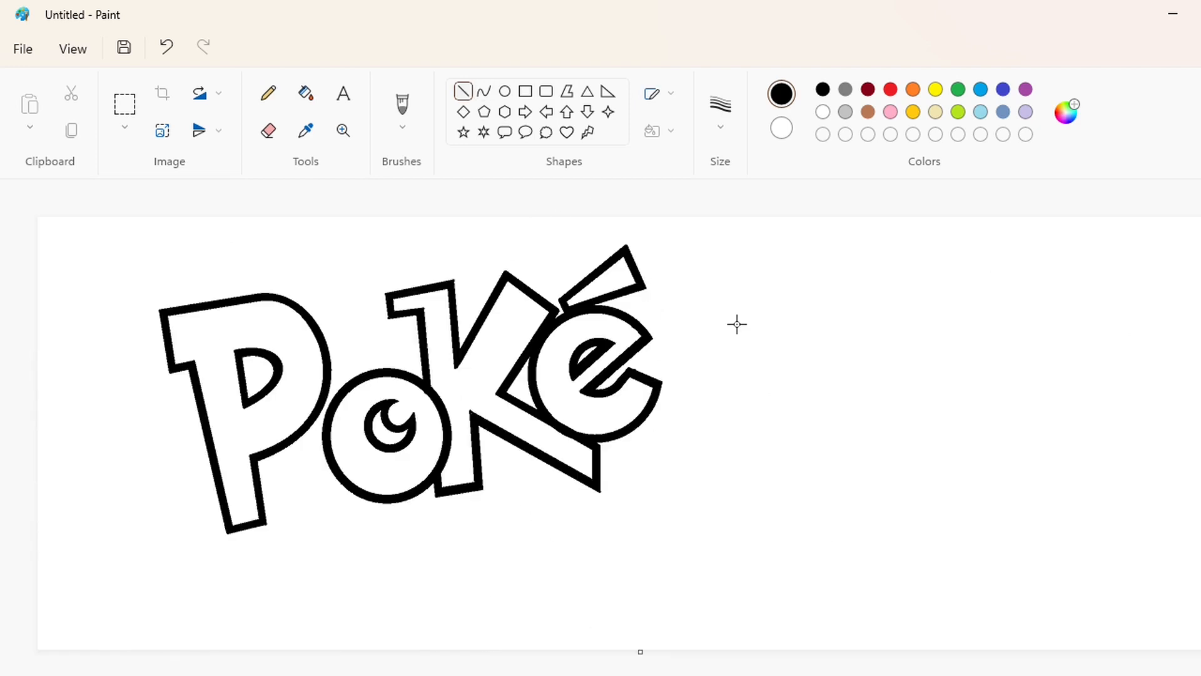
drag(658, 289, 627, 451)
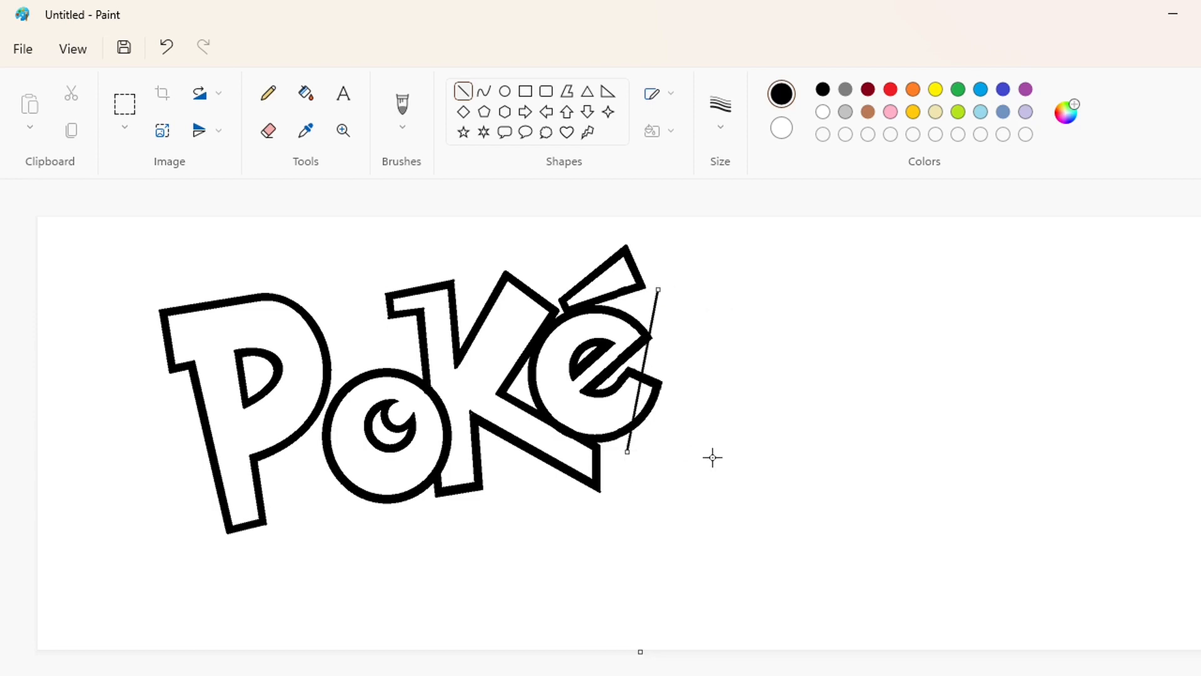
key(ctrl+Page_Up)
scroll(600, 427, right, 5)
scroll(601, 427, down, 2)
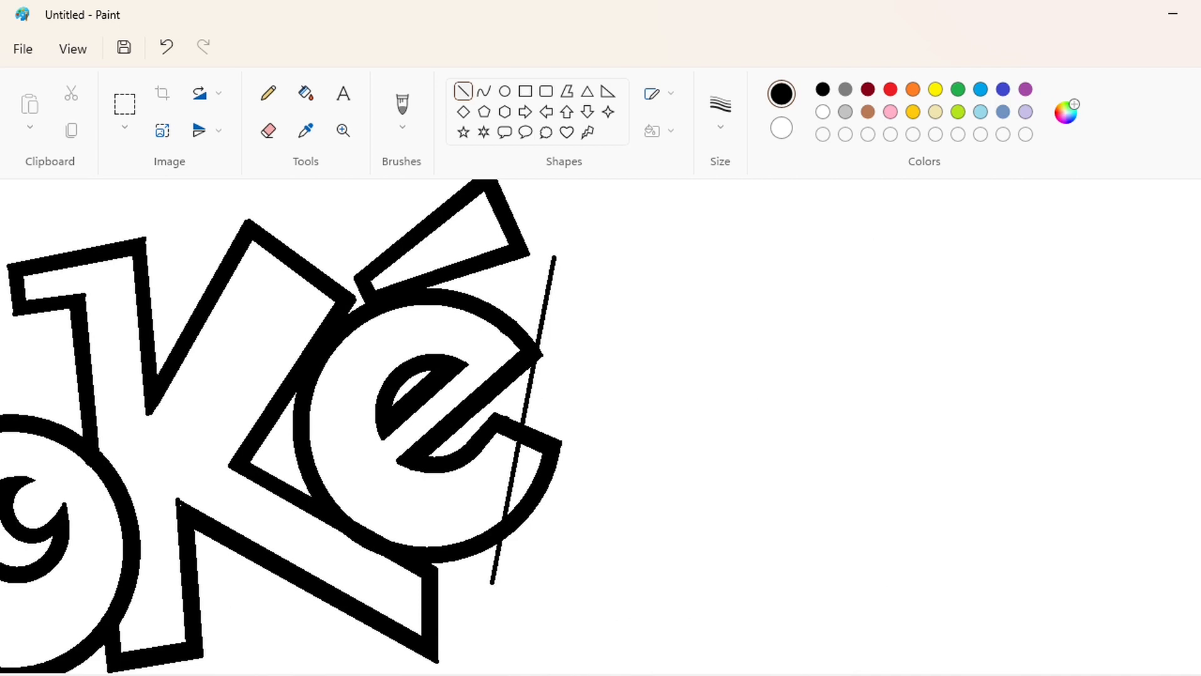
drag(551, 259, 623, 257)
- Draw the base and inner side of the M's left leg, the low central point and the inner side of its right leg
drag(493, 584, 618, 448)
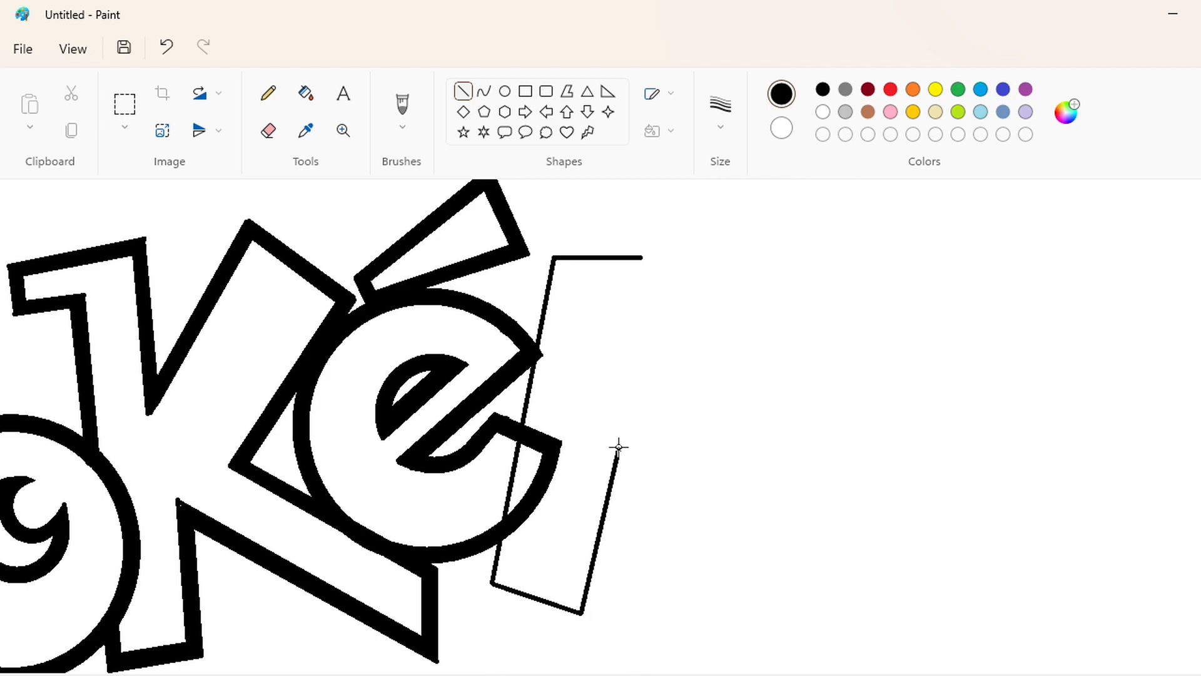
key(ctrl+z)
drag(581, 613, 648, 568)
drag(648, 567, 671, 514)
drag(671, 514, 681, 643)
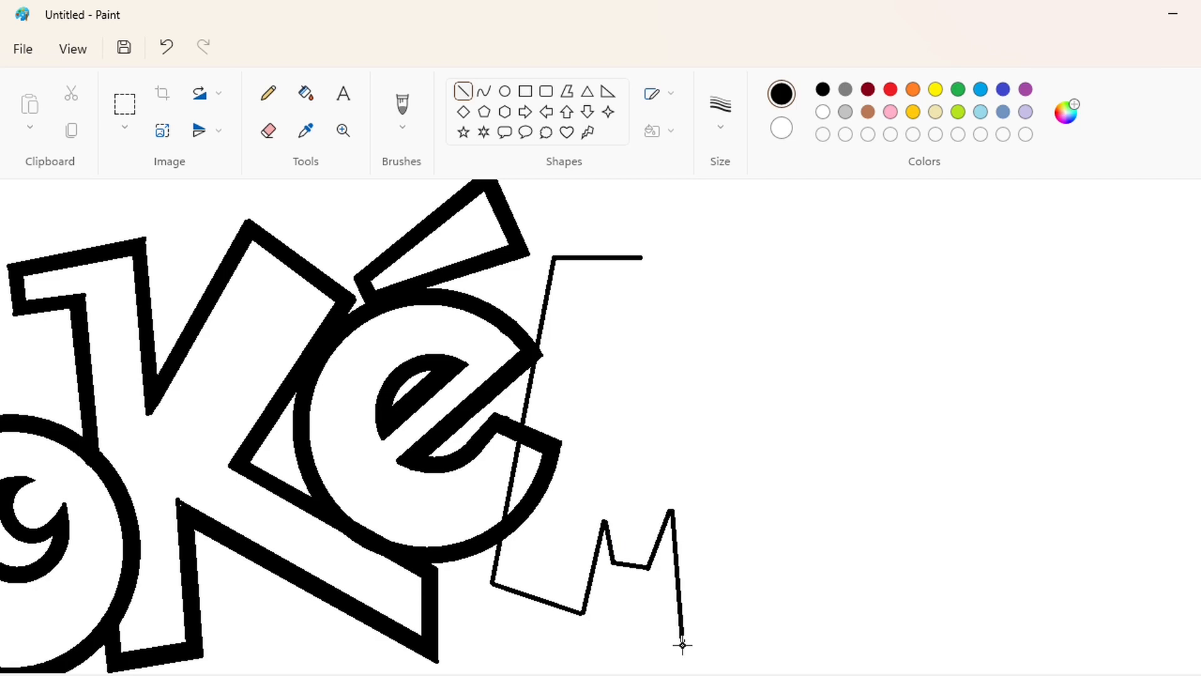
- Draw the sloping base of the M's right leg and the long right edge up to the letter's top
scroll(673, 510, down, 2)
drag(682, 526, 794, 567)
scroll(643, 334, up, 2)
scroll(804, 638, down, 2)
scroll(797, 644, up, 1)
drag(797, 644, 761, 185)
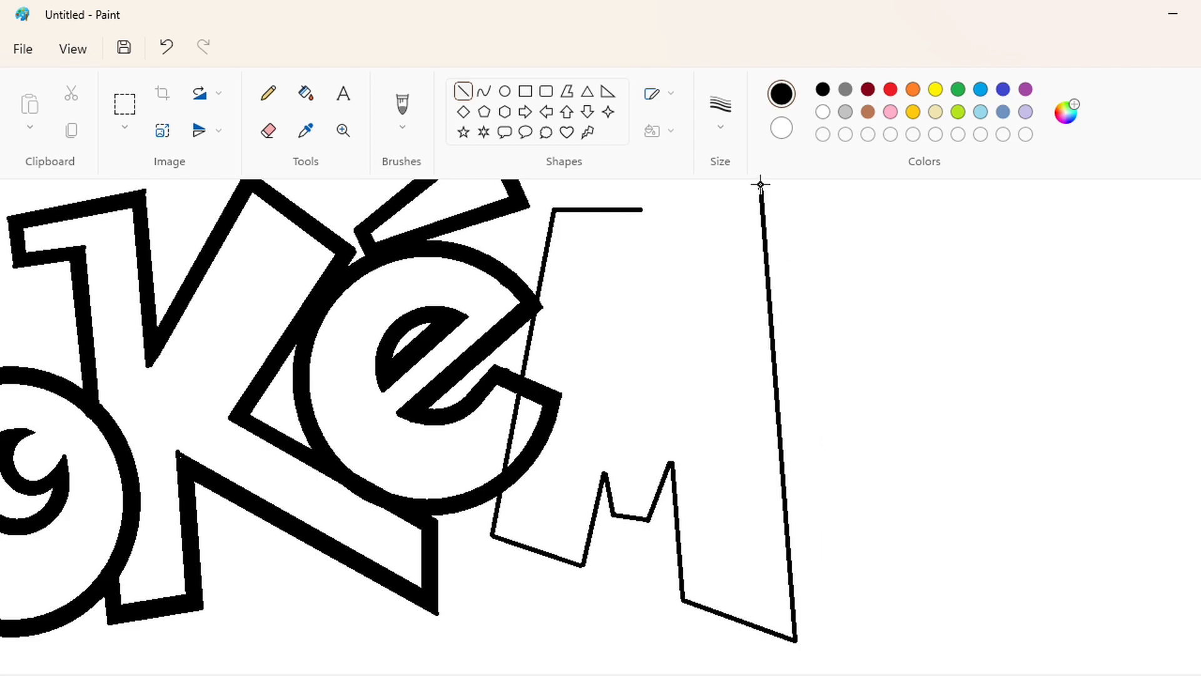
- Close the M's outer outline with the right top edge and a narrow V-shaped notch at the top center
scroll(761, 183, up, 2)
drag(761, 308, 670, 311)
drag(671, 311, 650, 379)
drag(642, 333, 649, 376)
- Remove the part of the M's left edge that crosses the e by cutting and filling it with white
scroll(649, 375, down, 2)
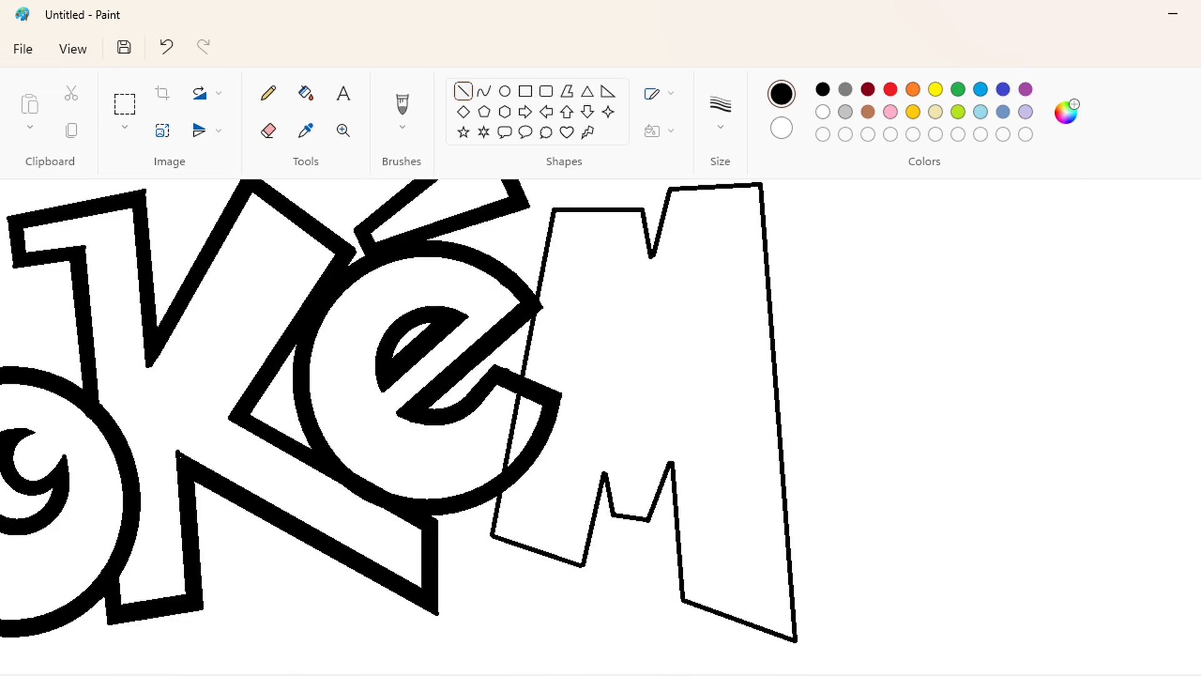
scroll(427, 579, left, 10)
scroll(668, 509, right, 10)
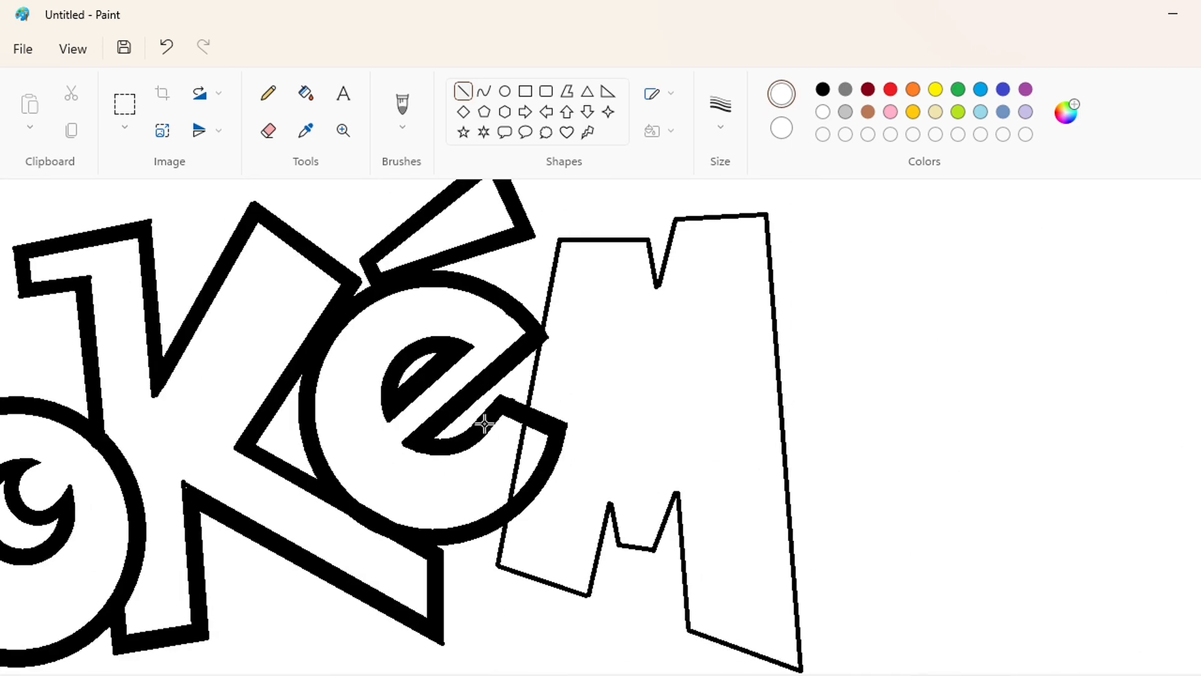
click(316, 94)
- Draw the M's inner black outline, inset from the outer one, with deeper notches at the top and between the legs
click(464, 91)
click(822, 89)
drag(568, 248, 535, 412)
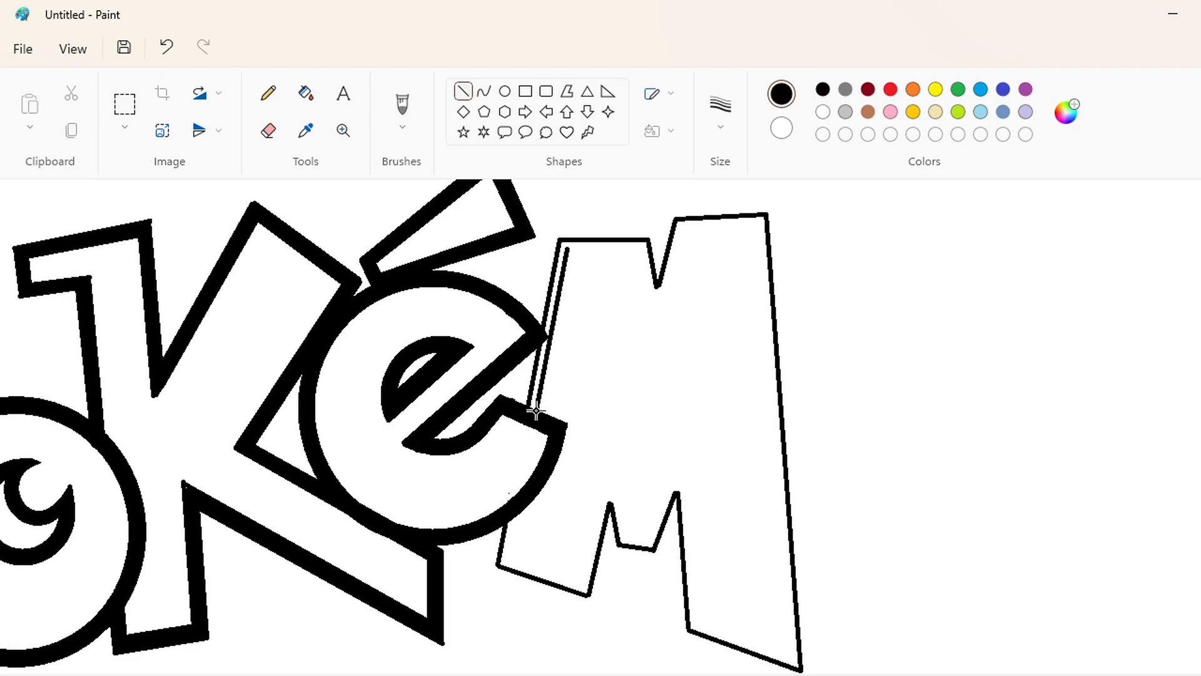
mouse_move(568, 250)
mouse_down()
mouse_move(638, 250)
mouse_move(653, 366)
mouse_move(688, 233)
mouse_move(756, 230)
mouse_move(787, 653)
mouse_move(697, 619)
mouse_move(690, 429)
mouse_move(634, 544)
mouse_move(616, 448)
mouse_move(588, 568)
mouse_move(516, 556)
mouse_up()
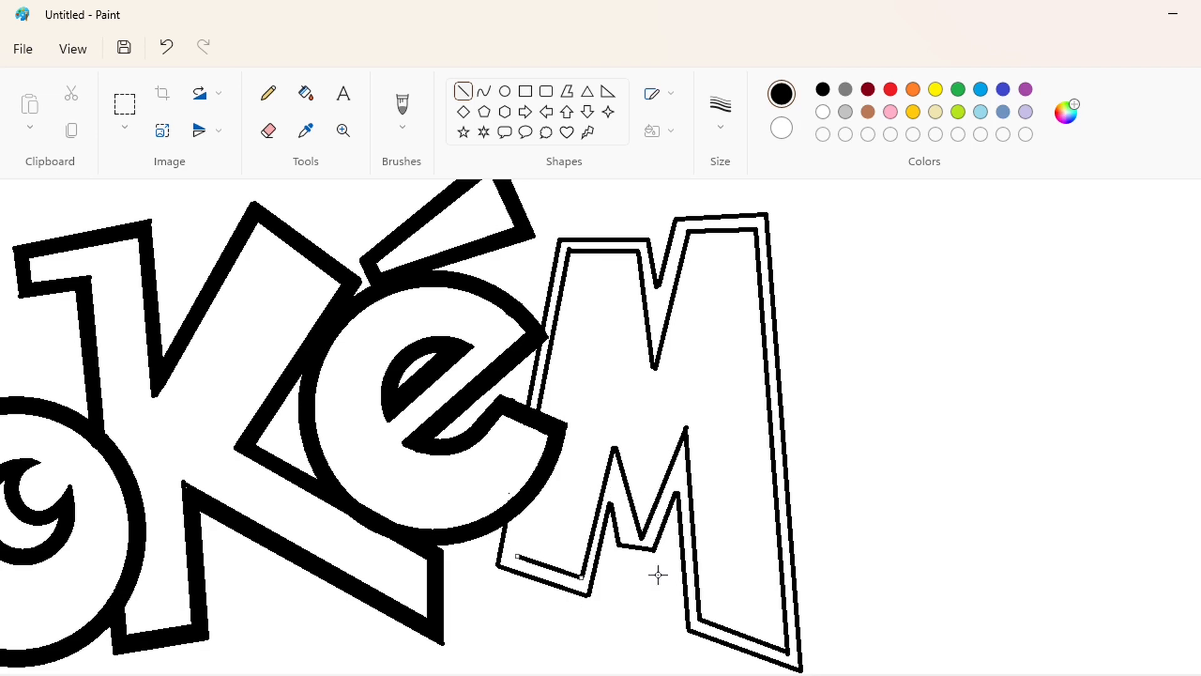
- Undo the last inner lines of the M's left leg and redraw its inner side and base closer to the outer outline
key(ctrl+z)
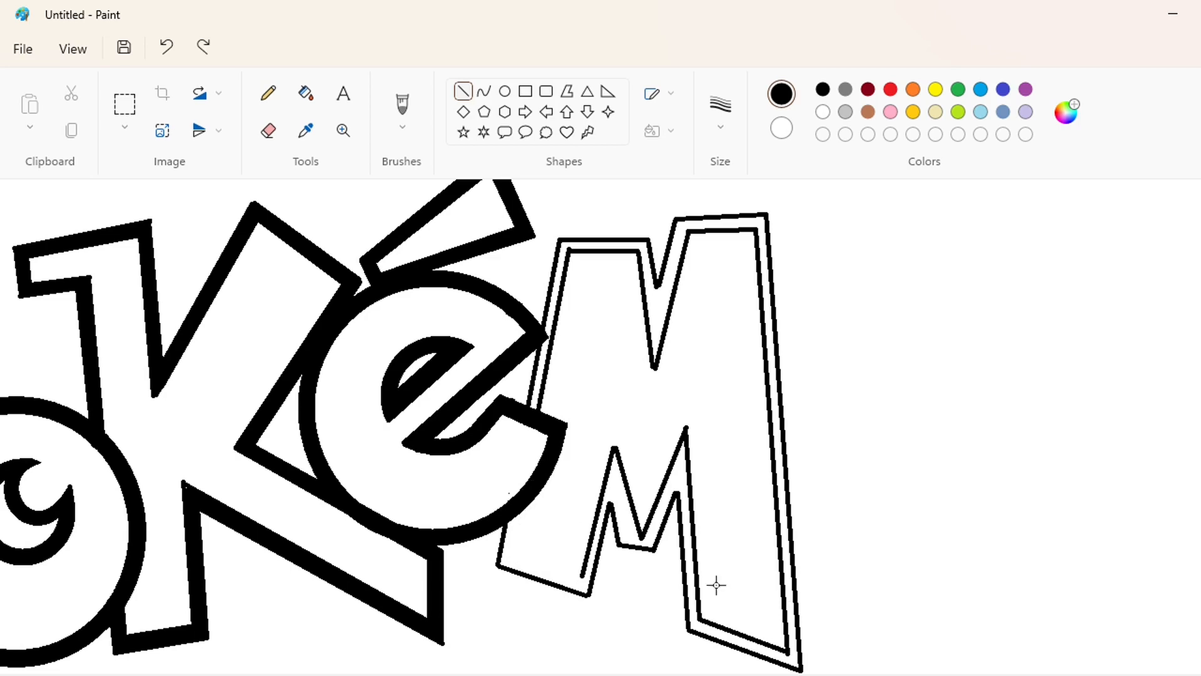
key(super+z)
key(Escape)
key(ctrl+z)
mouse_move(616, 446)
mouse_down()
mouse_move(583, 573)
mouse_move(508, 556)
mouse_up()
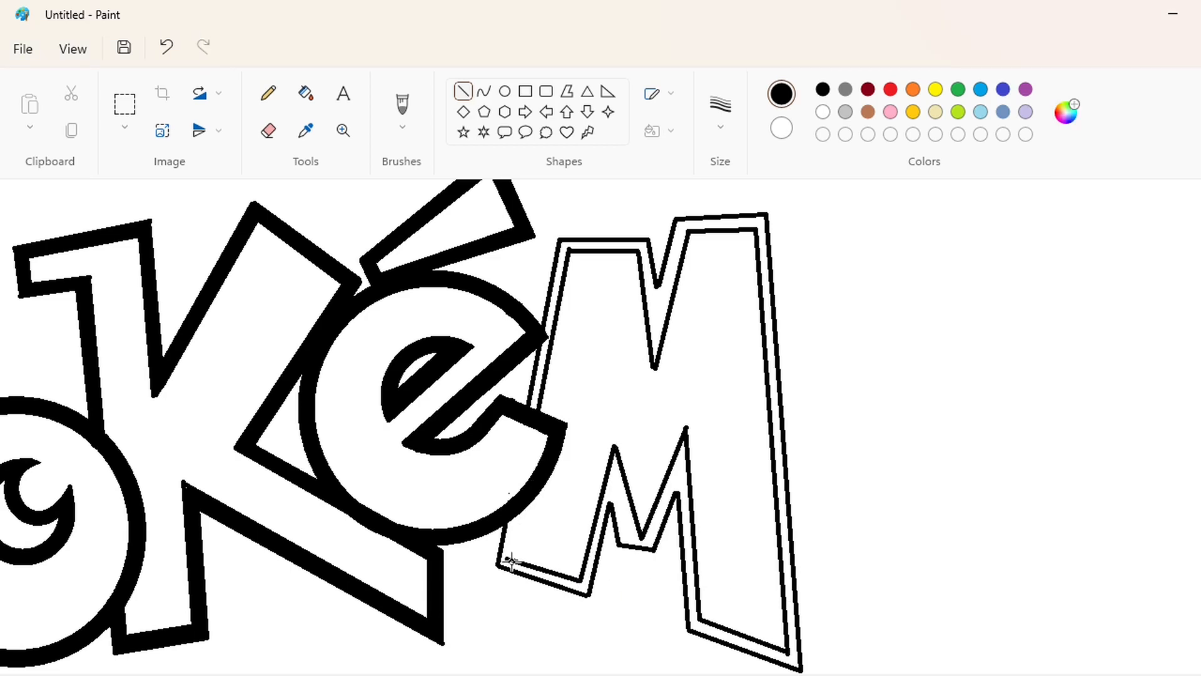
- Fill the gap between the M's inner and outer outlines with black
click(306, 94)
click(664, 301)
scroll(756, 364, down, 1)
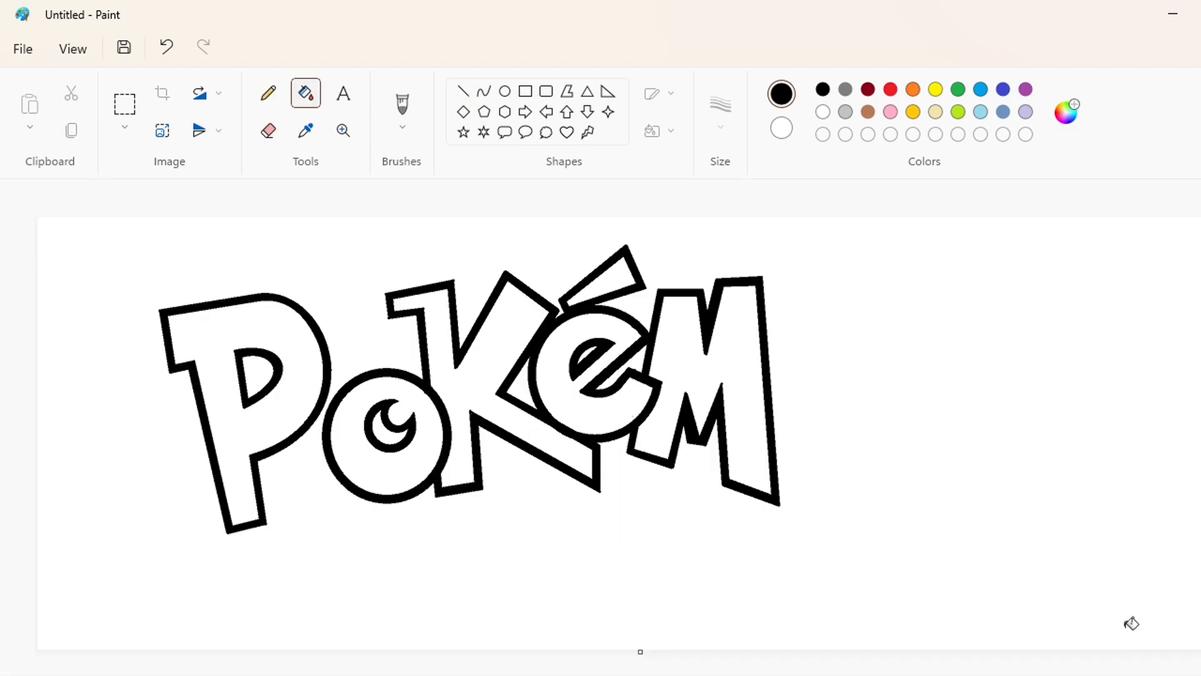
- Copy a rectangular area around the O and paste it to the right of the M with space between them
click(124, 104)
drag(303, 362, 463, 523)
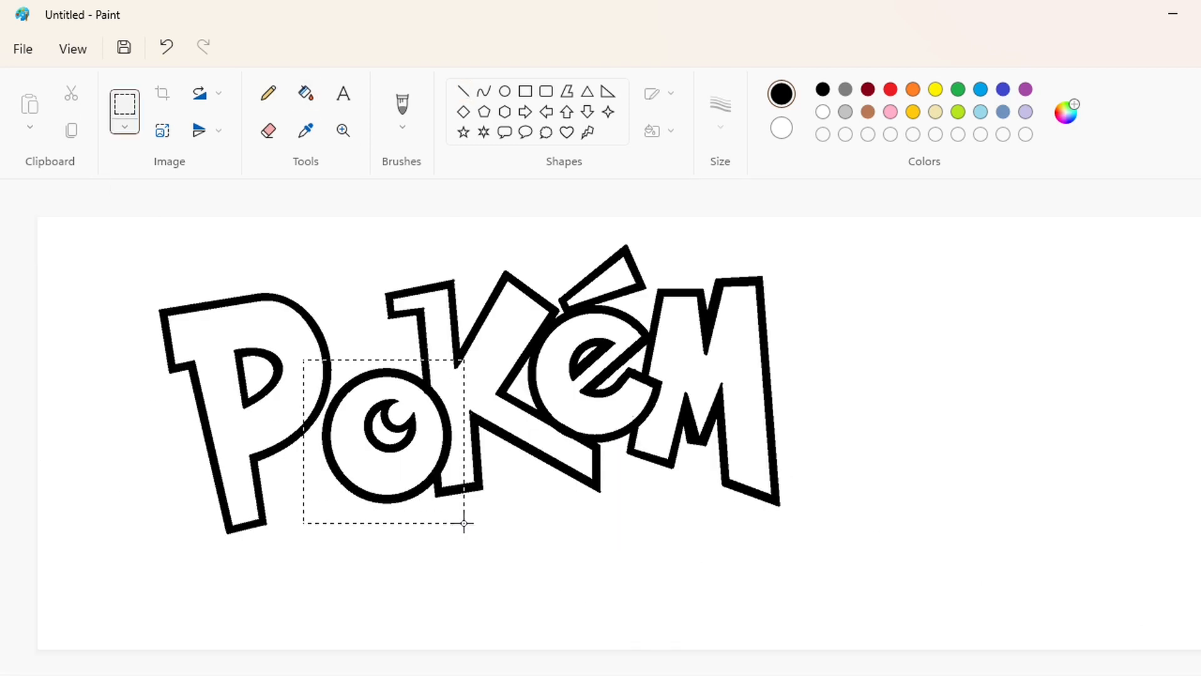
key(ctrl+c)
key(ctrl+v)
drag(102, 276, 1047, 494)
- Fill the detached P and K fragments around the copied O with white, and choose purple as the drawing color
scroll(1038, 568, up, 1)
scroll(1038, 569, down, 3)
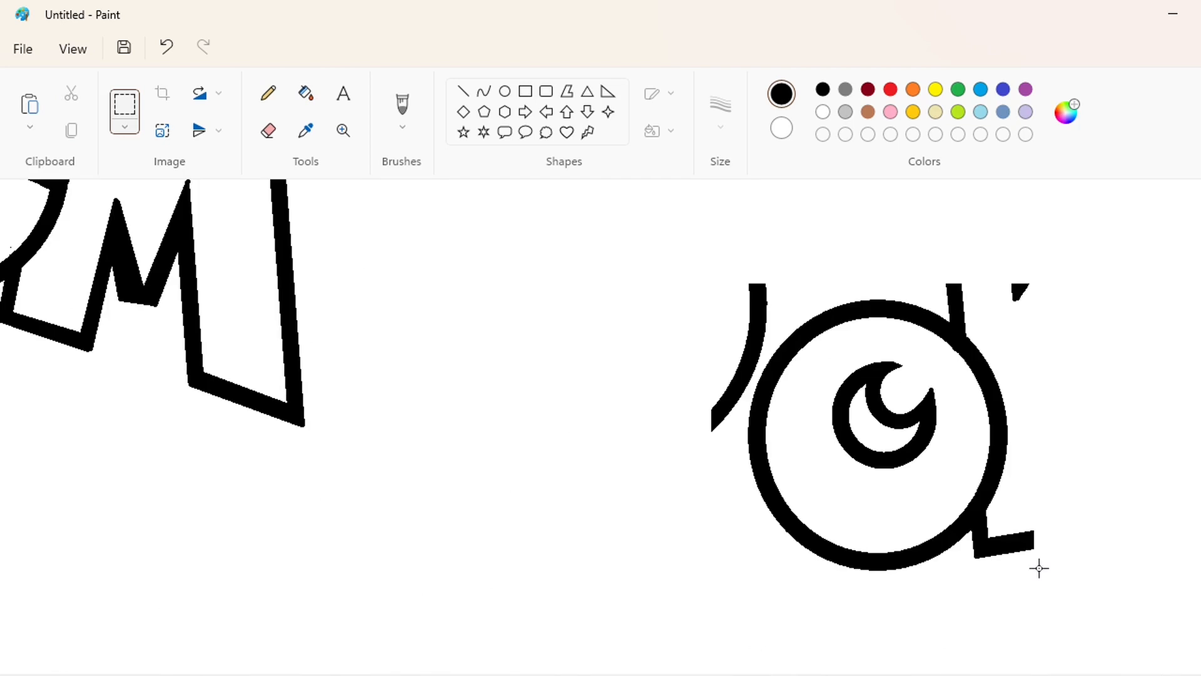
click(306, 93)
click(823, 112)
click(758, 313)
click(1019, 289)
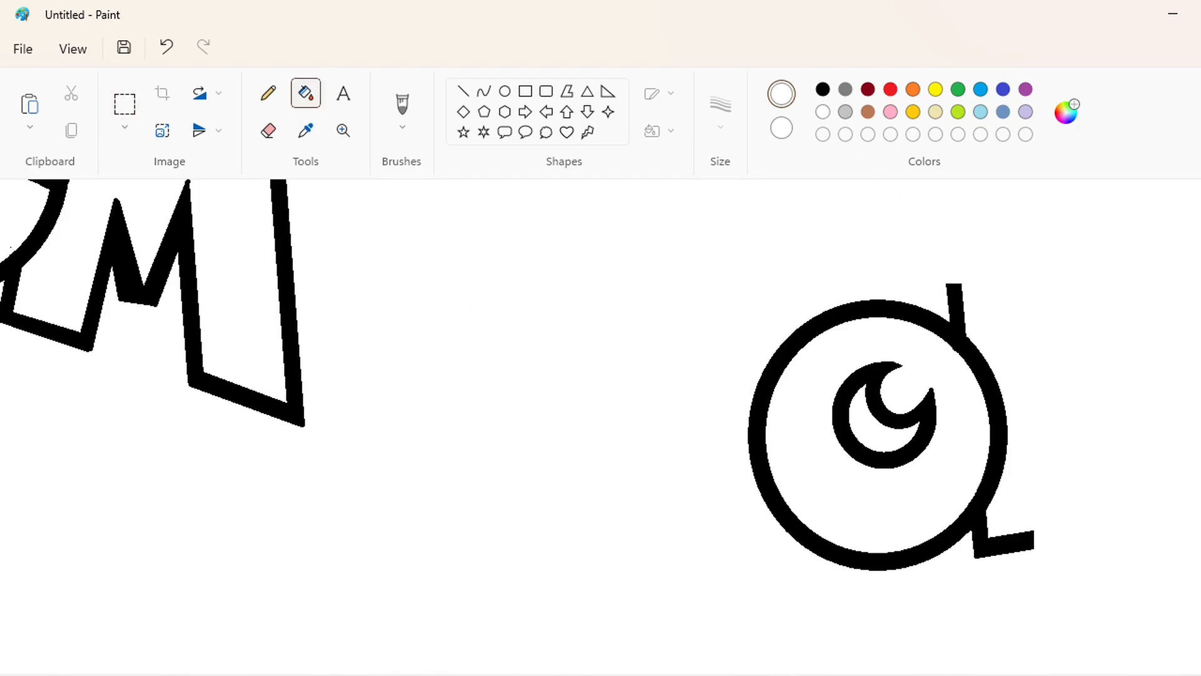
click(1025, 89)
click(991, 375)
key(ctrl+v)
drag(159, 319, 631, 398)
key(ctrl+z)
key(ctrl+z)
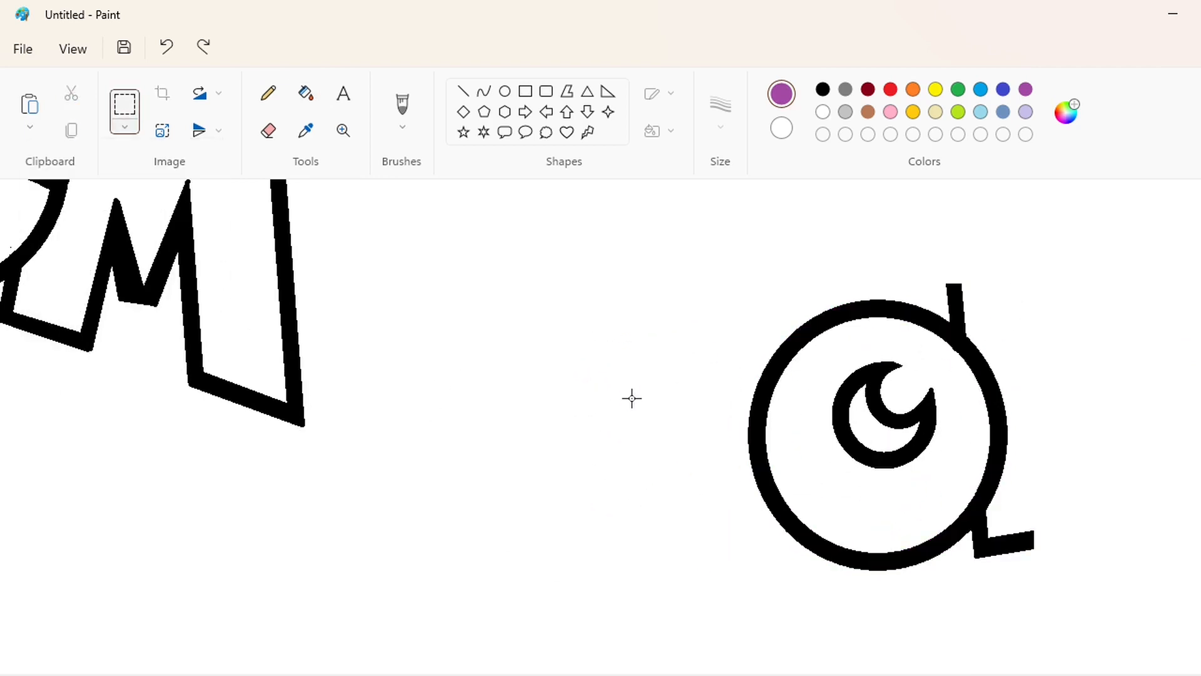
- Draw a purple circle over the copied O and fit it to the middle of the O's thick outer ring
click(505, 91)
drag(790, 319, 999, 545)
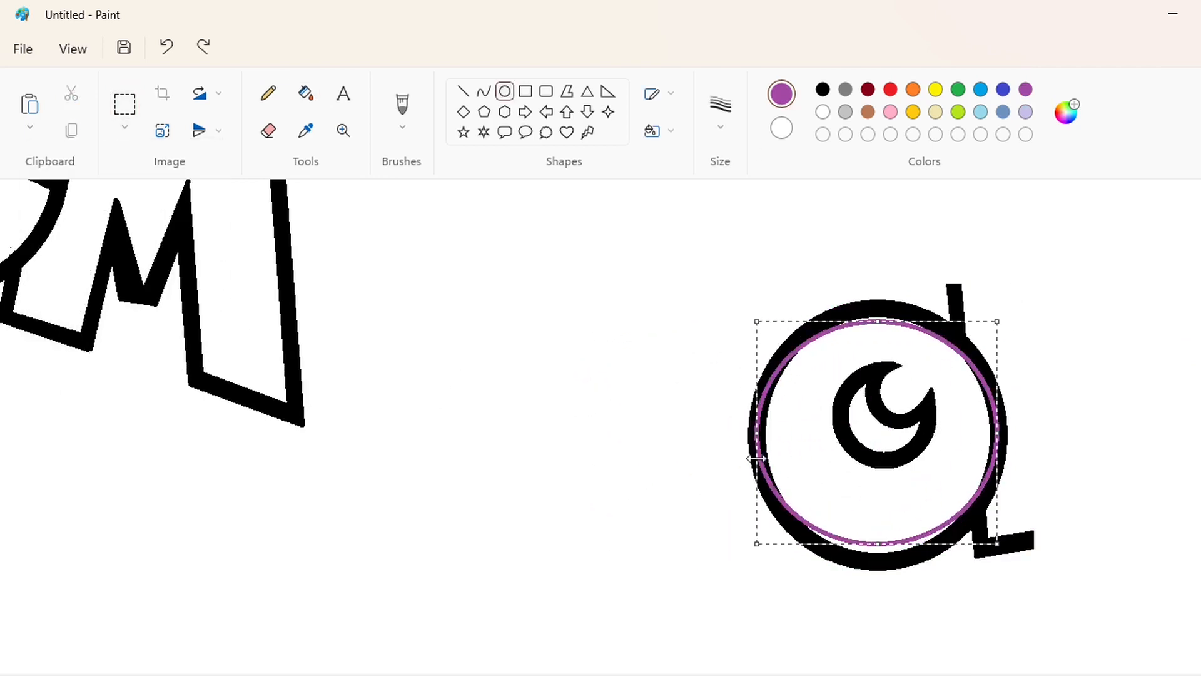
drag(879, 544, 878, 561)
drag(997, 434, 999, 435)
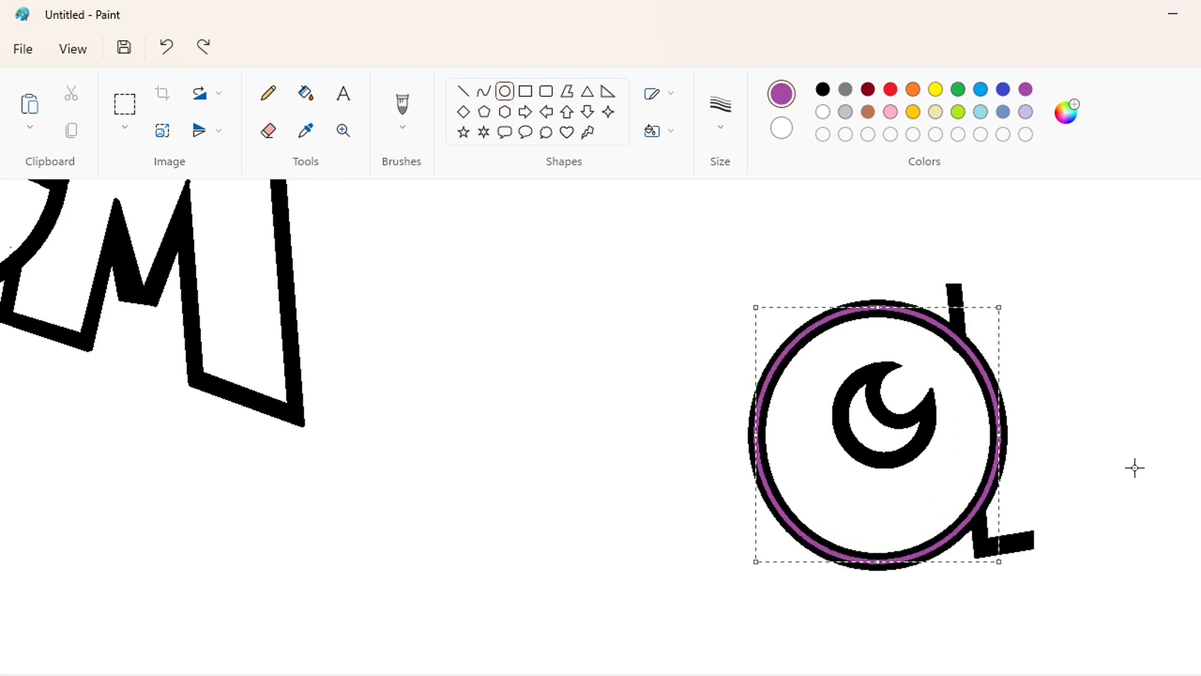
- Fill the two K fragments touching the copied O with white and recolor the O's purple ring black
click(1134, 467)
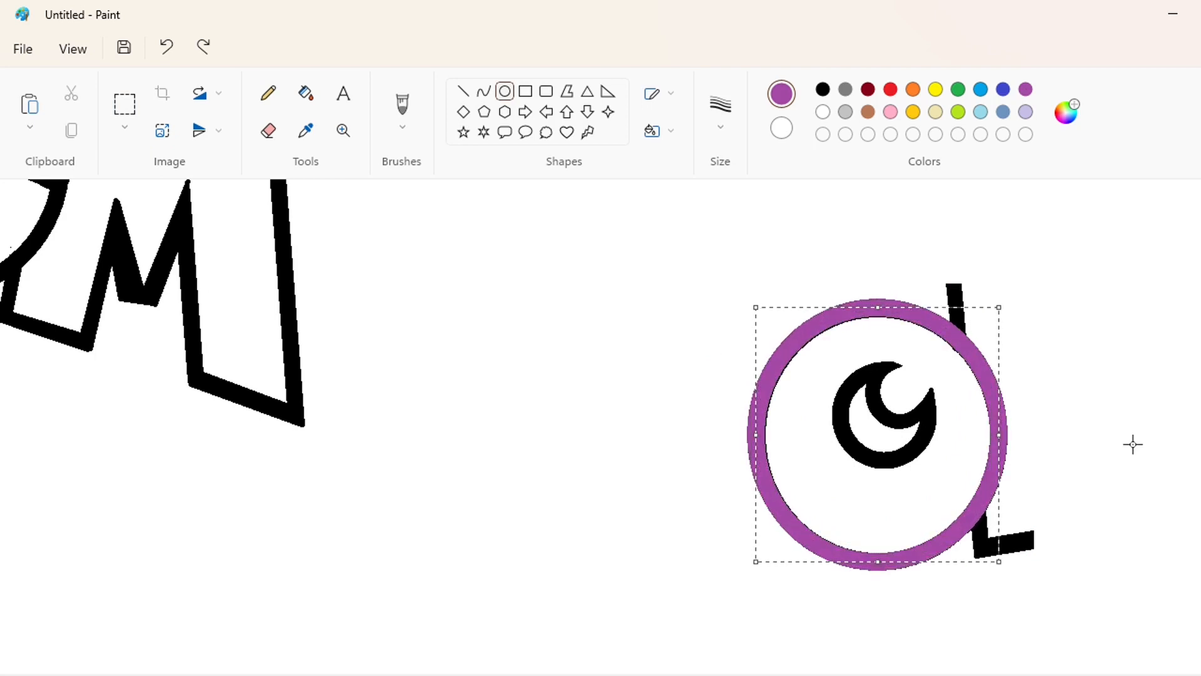
click(306, 93)
click(822, 111)
click(958, 322)
click(982, 542)
click(822, 89)
click(956, 342)
click(125, 104)
drag(627, 241, 1167, 662)
scroll(896, 552, down, 1)
key(ctrl+v)
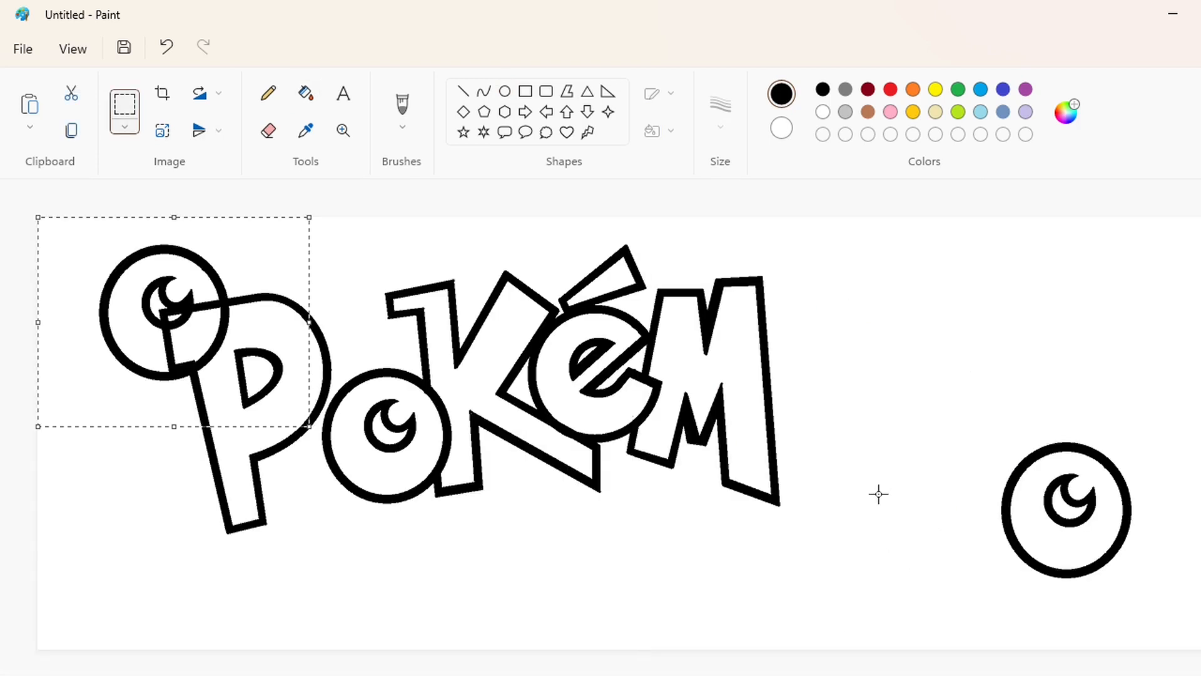
drag(157, 326, 1192, 642)
key(ctrl+z)
- Fill the interior of the detached O with purple
click(306, 93)
click(1026, 89)
click(1115, 494)
- Copy the purple-filled O, paste it so it overlaps the M's right leg, and nudge it into place
click(125, 104)
key(ctrl+c)
key(ctrl+v)
drag(178, 378, 814, 405)
key(Left)
key(Left)
key(Left)
key(Left)
key(Left)
key(Left)
key(Left)
key(Left)
key(Left)
key(Left)
key(Down)
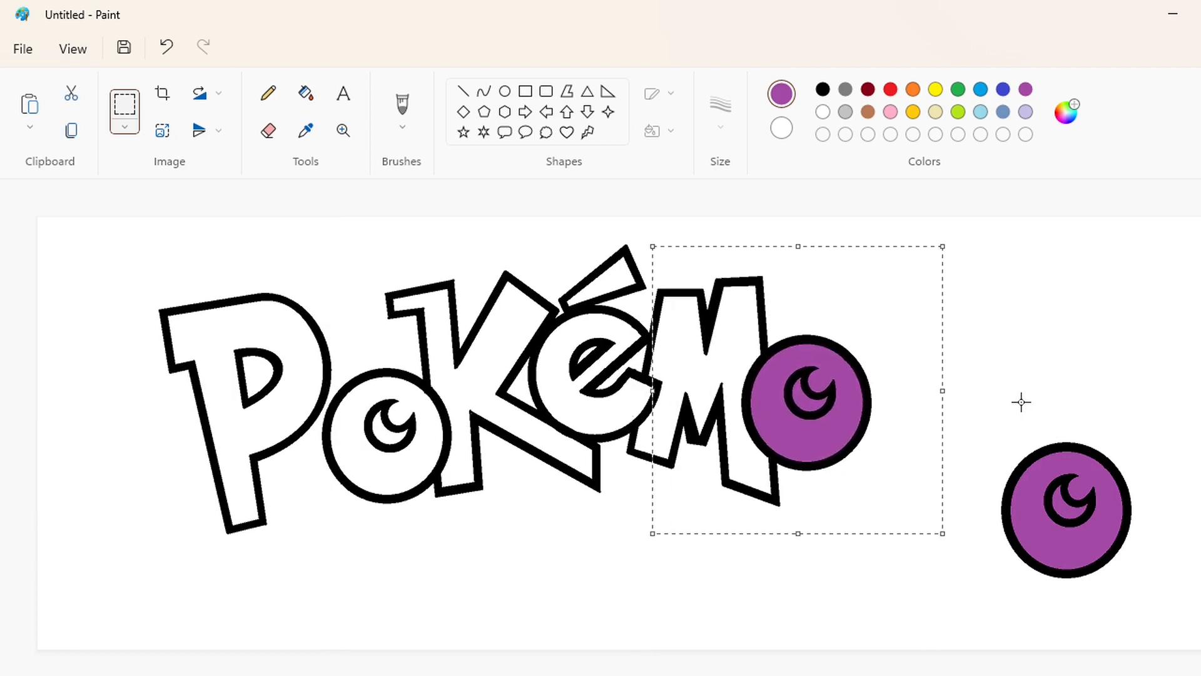
key(Left)
key(Left)
key(Up)
key(Left)
key(Down)
click(423, 215)
- Fill the placed O's interior with white and erase the spare purple O with white fills
click(306, 94)
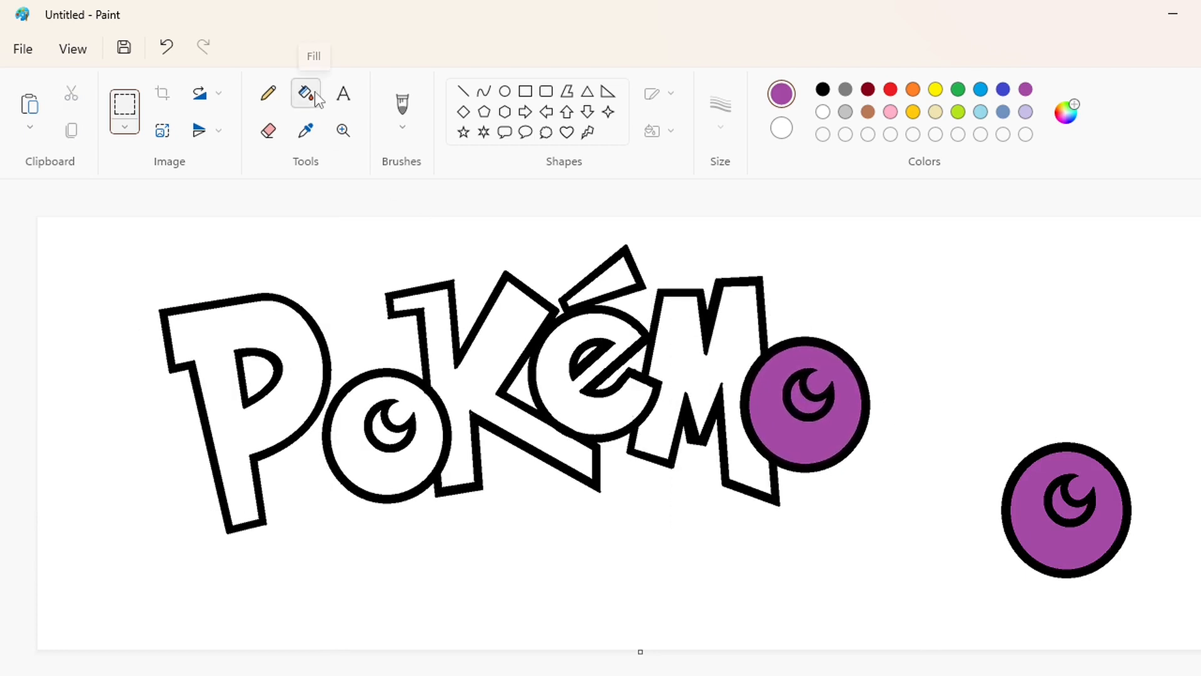
click(823, 111)
click(832, 431)
click(1038, 531)
click(1076, 507)
click(1129, 475)
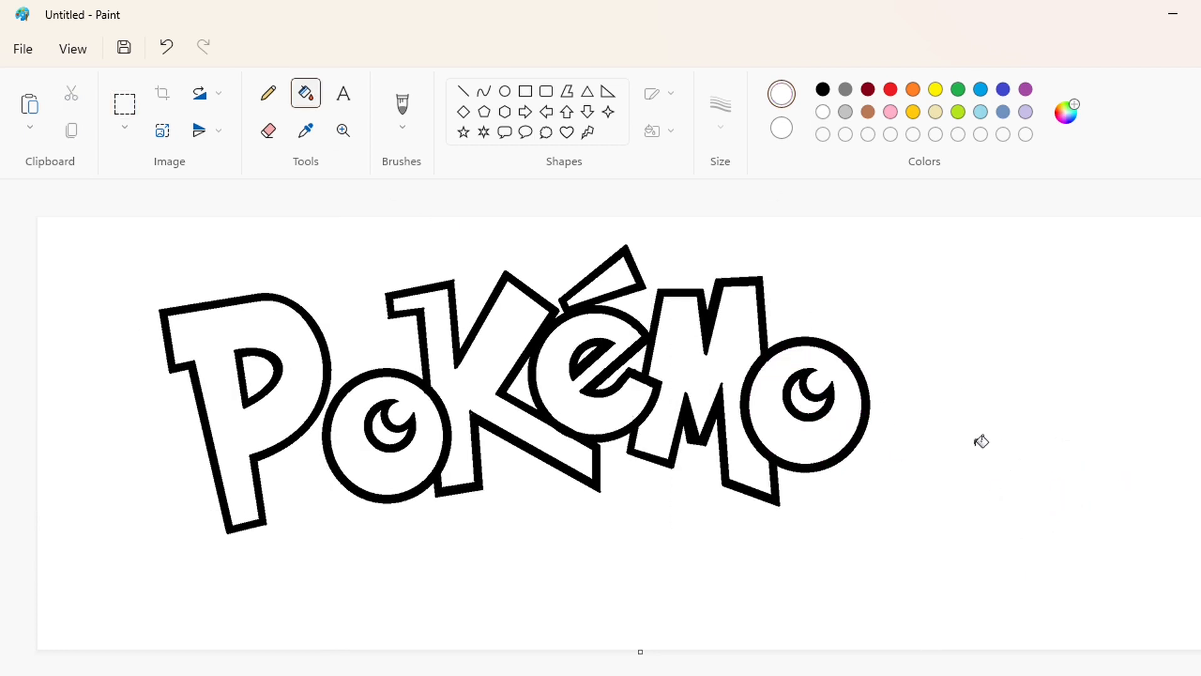
- Draw a 3 px black slanted line across the second O's right side as the N's left edge
click(463, 92)
click(823, 89)
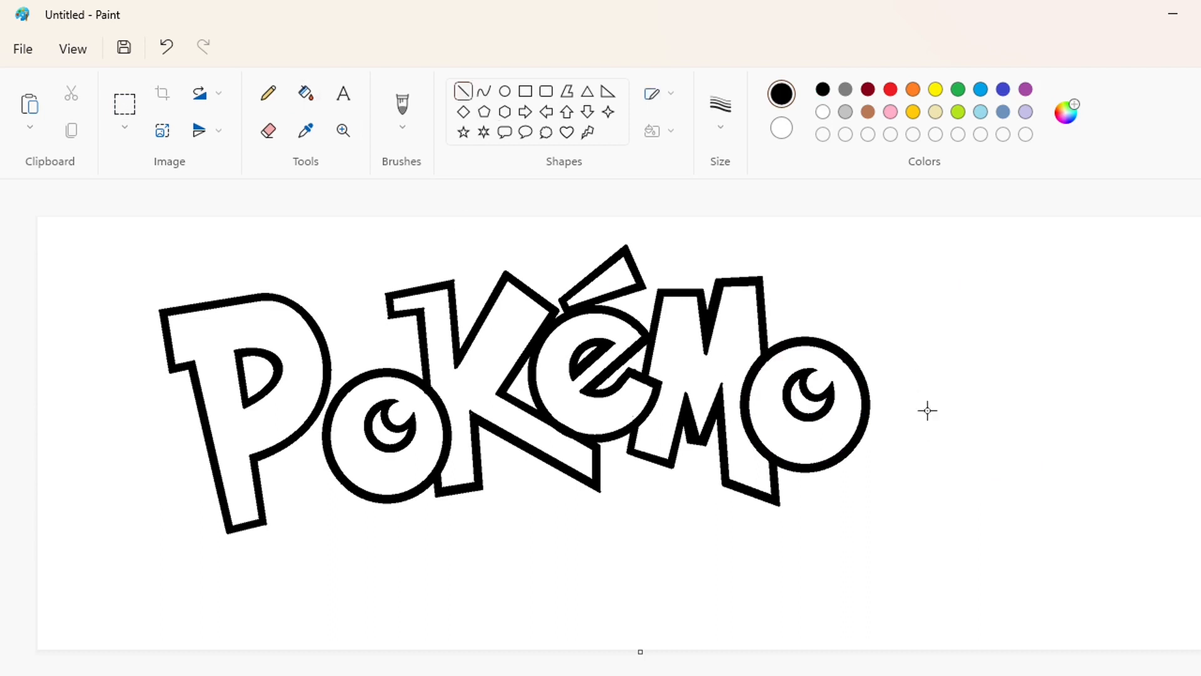
drag(832, 476, 858, 376)
key(ctrl+z)
click(718, 129)
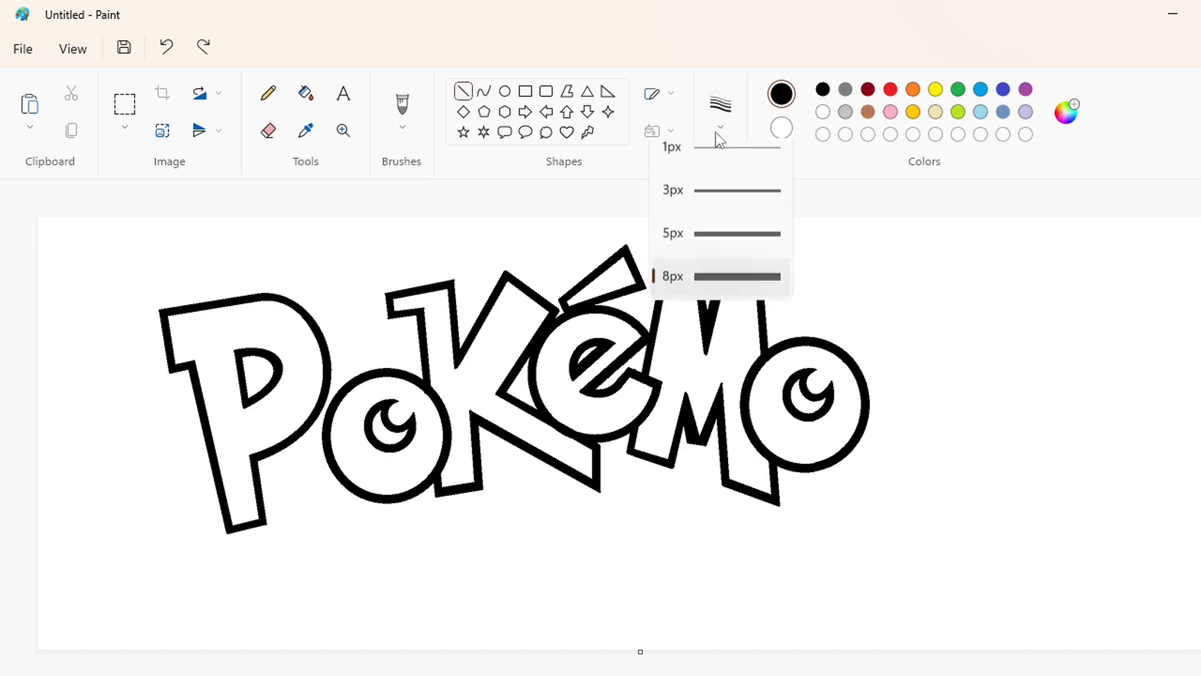
click(719, 191)
mouse_move(818, 496)
mouse_down()
mouse_move(858, 408)
mouse_move(876, 307)
mouse_move(839, 469)
mouse_up()
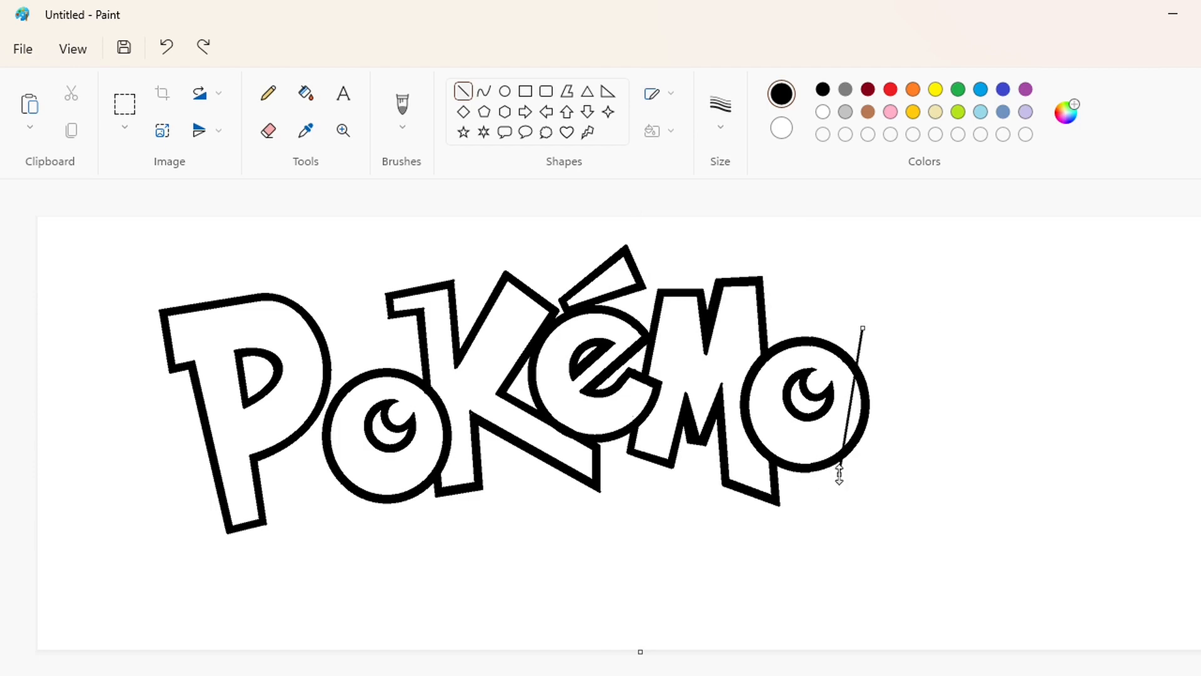
drag(862, 327, 872, 332)
click(975, 447)
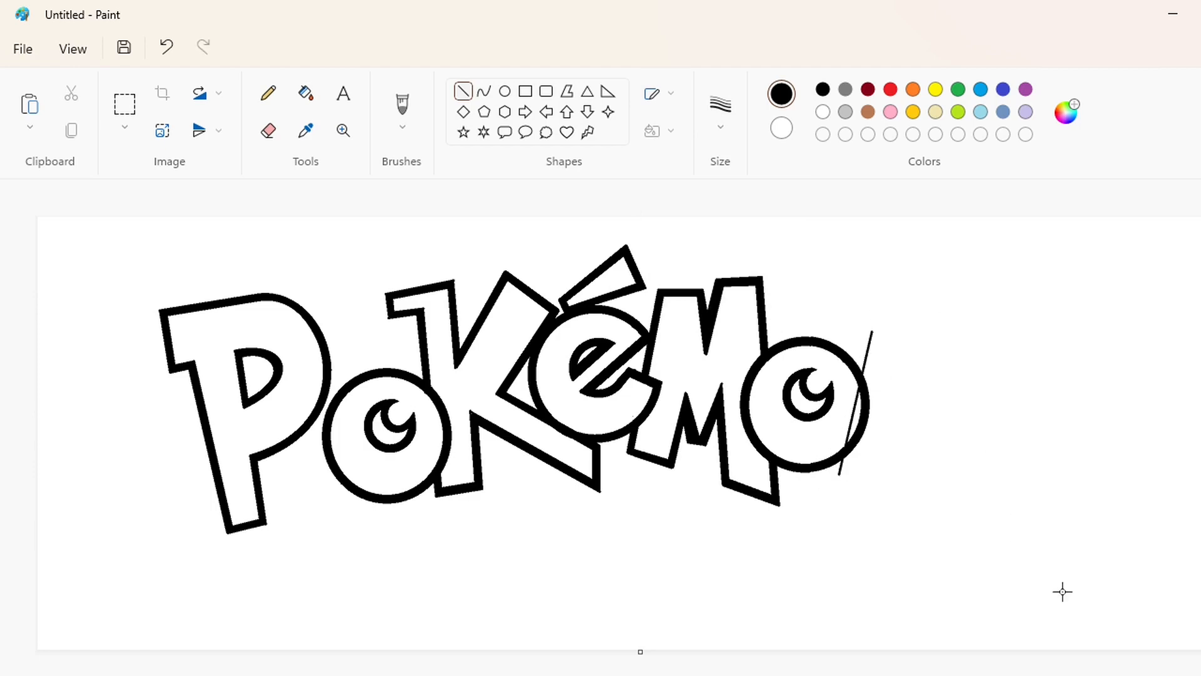
- Complete the N's outer outline with connected straight black lines, including the serif and the upper and lower notches
scroll(619, 433, up, 1)
scroll(620, 433, down, 3)
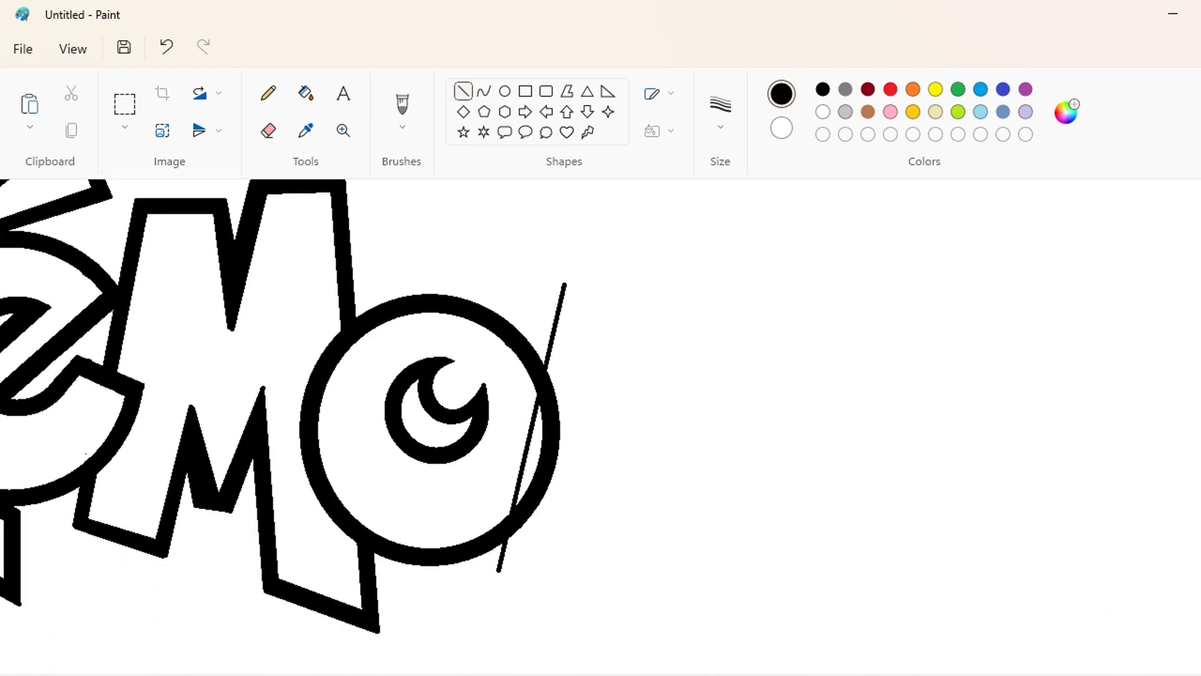
drag(563, 284, 561, 216)
key(ctrl+z)
drag(537, 273, 675, 239)
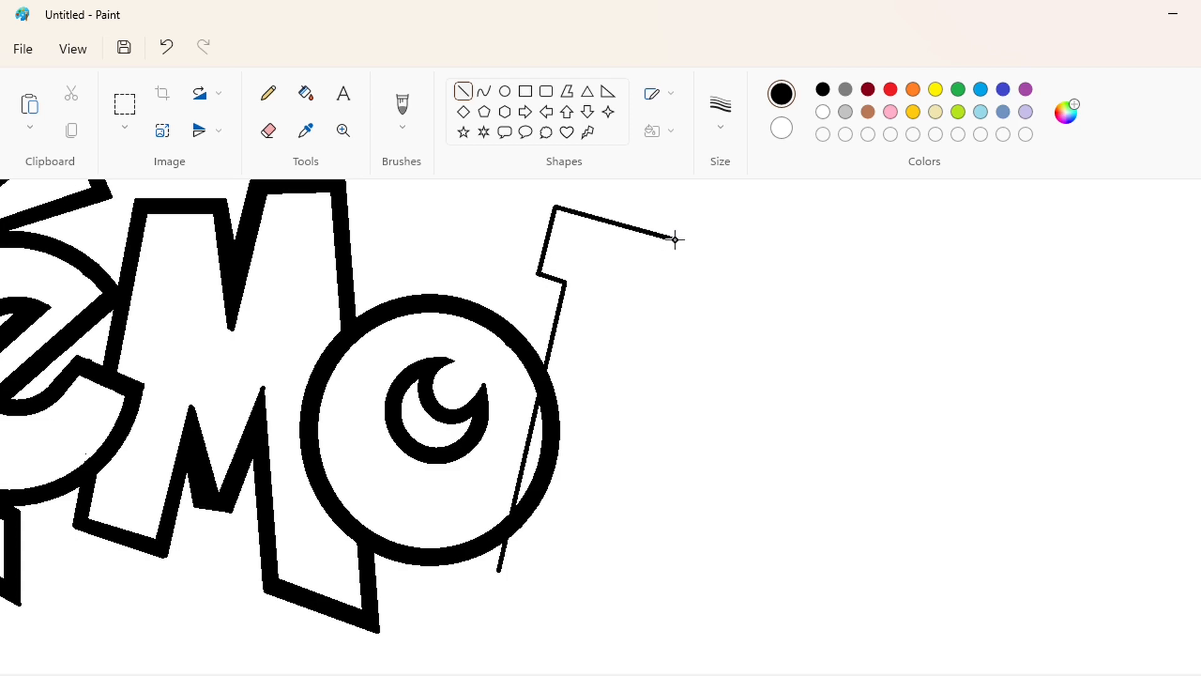
drag(499, 570, 608, 636)
scroll(660, 632, down, 1)
mouse_move(609, 594)
mouse_down()
mouse_move(696, 633)
mouse_move(786, 396)
mouse_move(825, 231)
mouse_move(741, 222)
mouse_move(691, 343)
mouse_up()
scroll(670, 396, up, 1)
drag(676, 223, 691, 343)
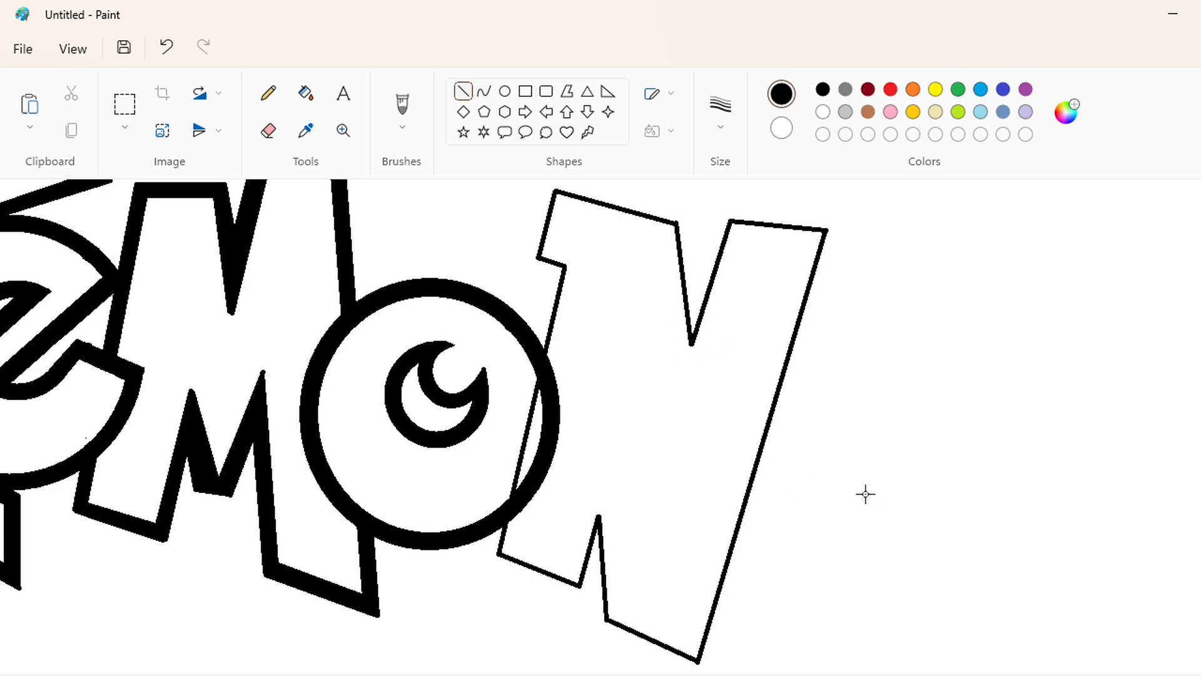
- Remove the part of the N's left edge inside the second O using short white lines and a white fill
click(823, 112)
key(ctrl+minus)
scroll(561, 493, up, 3)
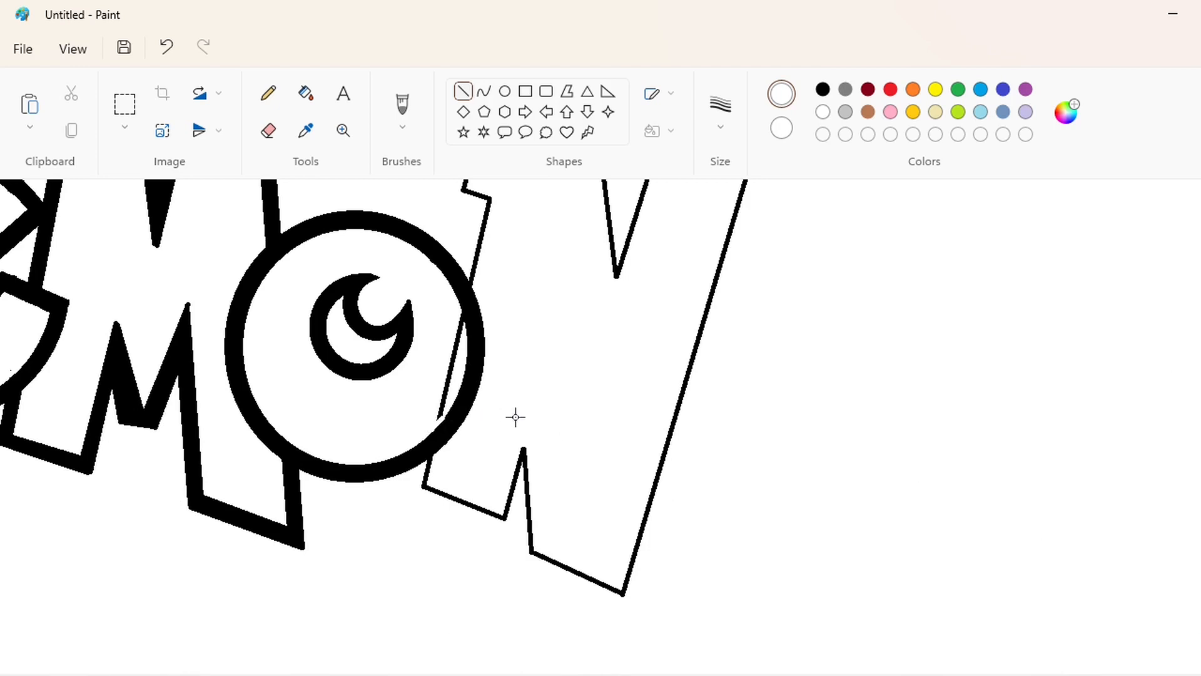
key(ctrl+z)
drag(426, 432, 444, 414)
drag(456, 301, 462, 325)
click(306, 94)
click(450, 369)
- Draw the N's inner outline in black, parallel to its outer outline and ending at the second O's ring
scroll(591, 312, up, 2)
click(462, 91)
click(823, 89)
drag(504, 309, 432, 607)
key(ctrl+z)
drag(502, 309, 473, 438)
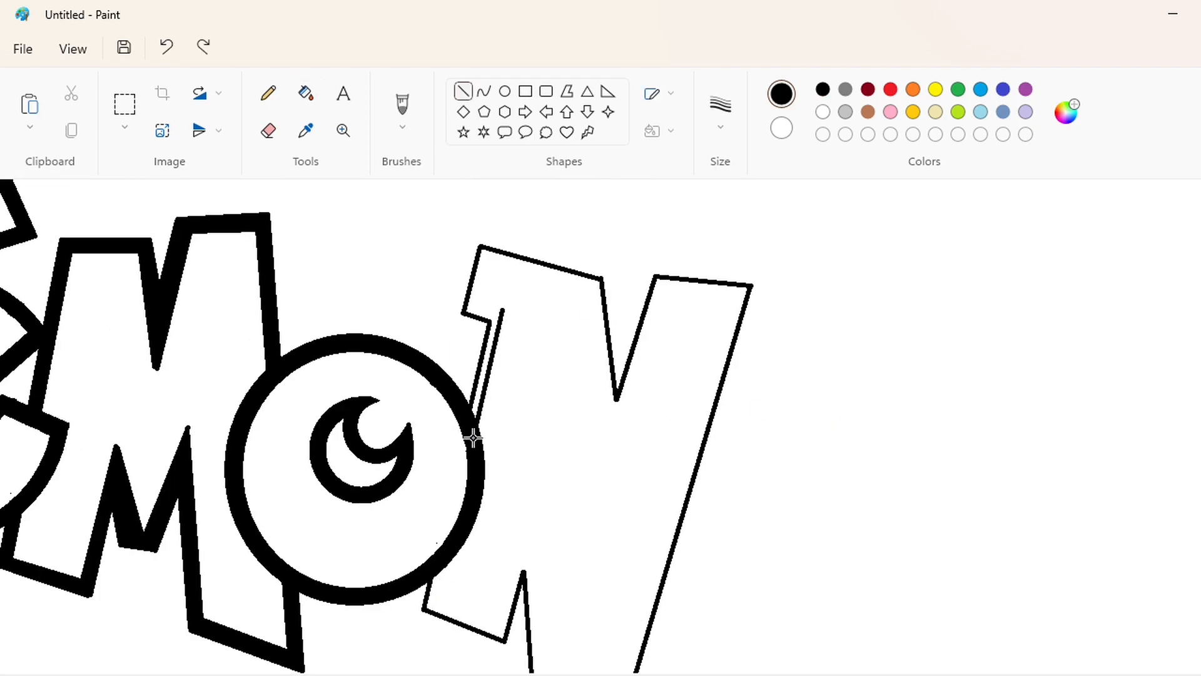
mouse_move(502, 311)
mouse_down()
mouse_move(480, 300)
mouse_move(490, 263)
mouse_move(592, 290)
mouse_move(611, 458)
mouse_move(662, 290)
mouse_move(729, 297)
mouse_up()
scroll(897, 345, down, 2)
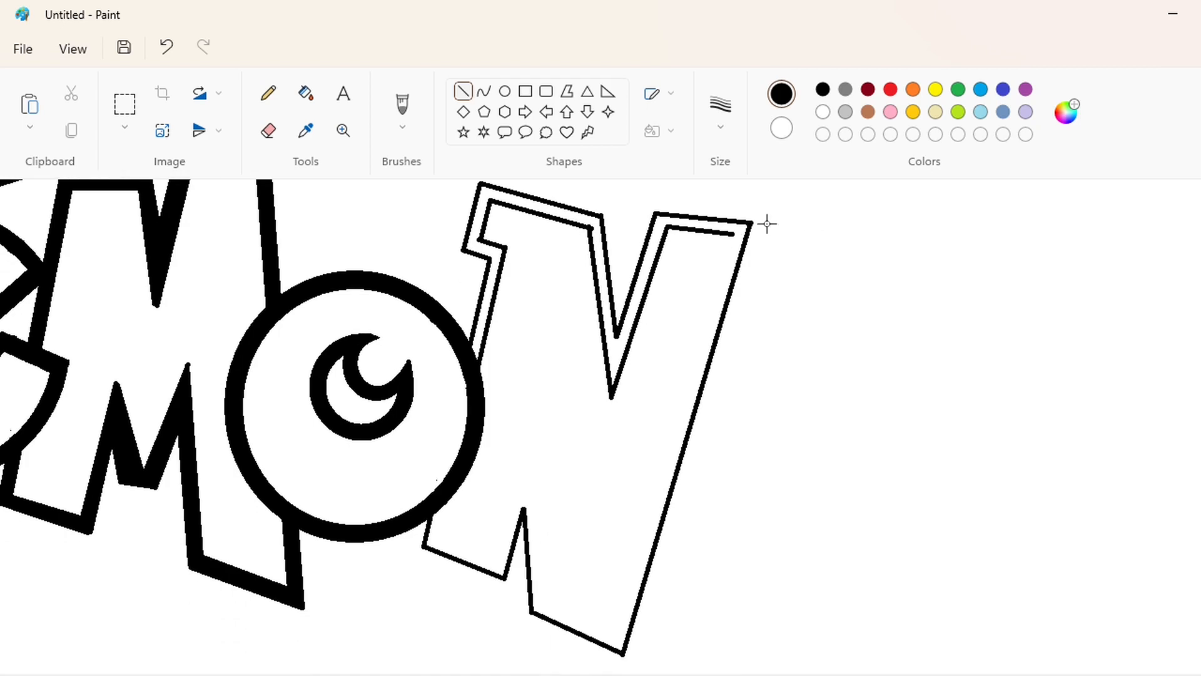
mouse_move(734, 235)
mouse_down()
mouse_move(616, 634)
mouse_move(538, 598)
mouse_move(532, 437)
mouse_move(498, 563)
mouse_move(436, 538)
mouse_move(455, 479)
mouse_up()
- Fill the gap between the N's inner and outer outlines with black
click(306, 94)
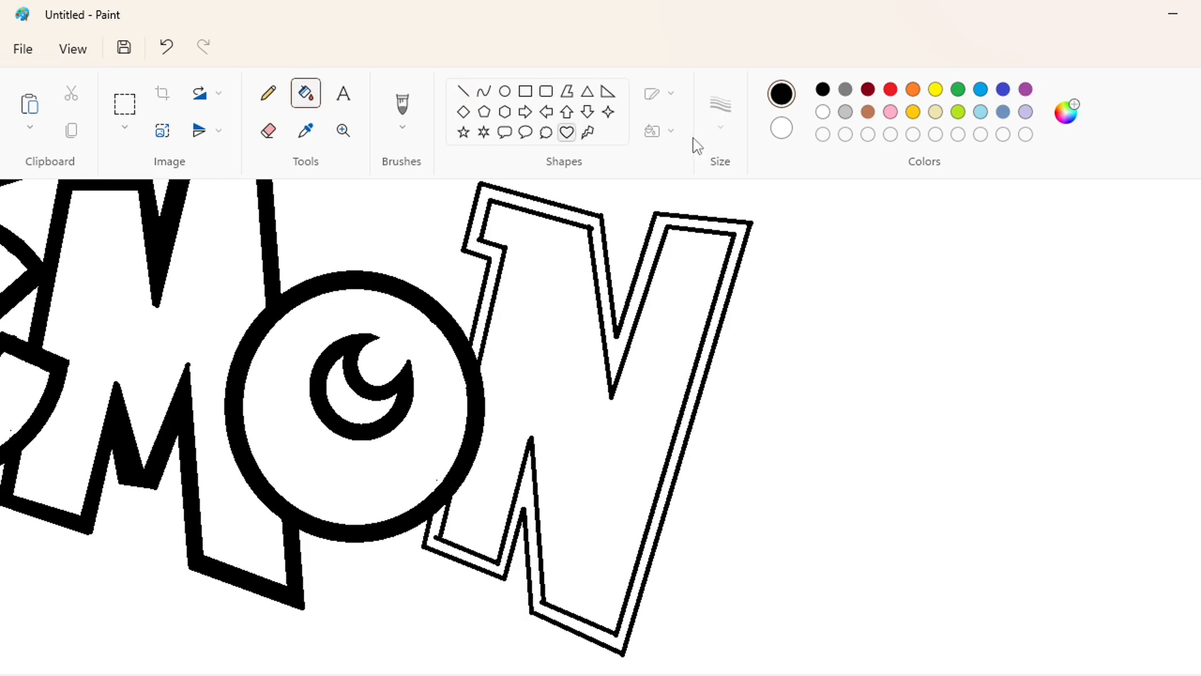
click(621, 351)
scroll(621, 351, down, 5)
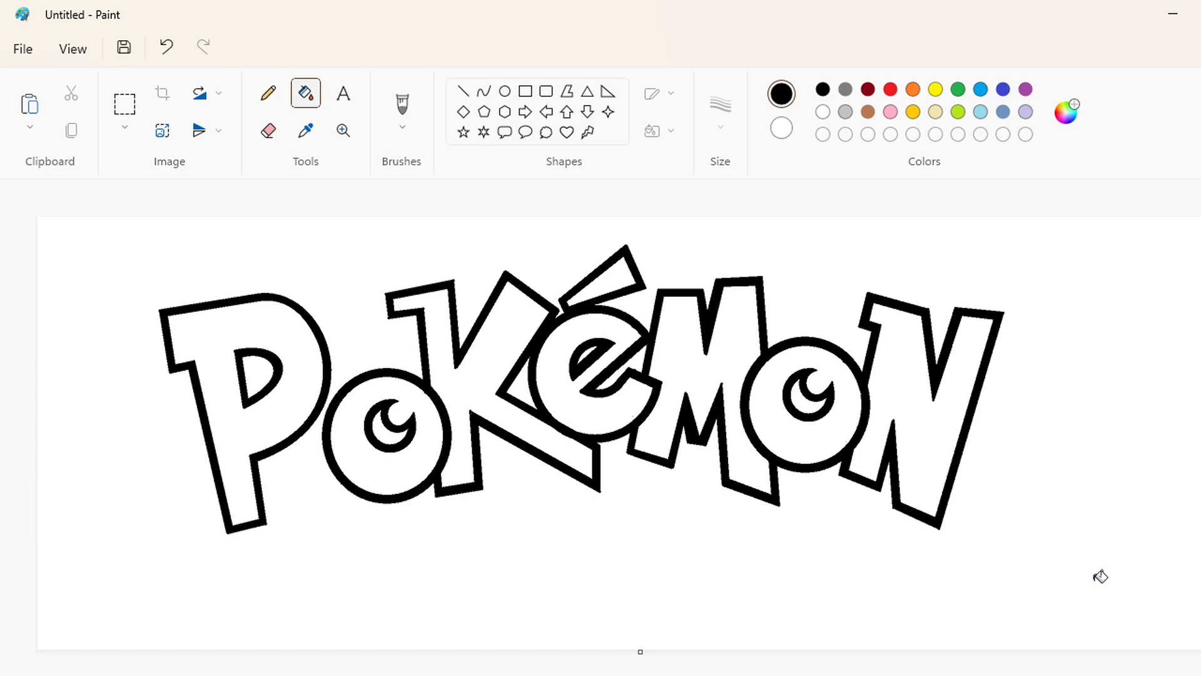
- Copy a rectangular area around the complete lettering and clear the canvas to white with black and white fills
click(125, 104)
mouse_move(91, 223)
mouse_down()
mouse_move(952, 576)
mouse_move(1086, 607)
mouse_up()
click(306, 94)
click(796, 225)
click(823, 111)
click(852, 228)
click(823, 89)
click(832, 228)
click(822, 111)
click(788, 341)
- Paste the copied lettering slightly lower on the canvas and fill all letter interiors with black to make solid silhouettes
key(ctrl+v)
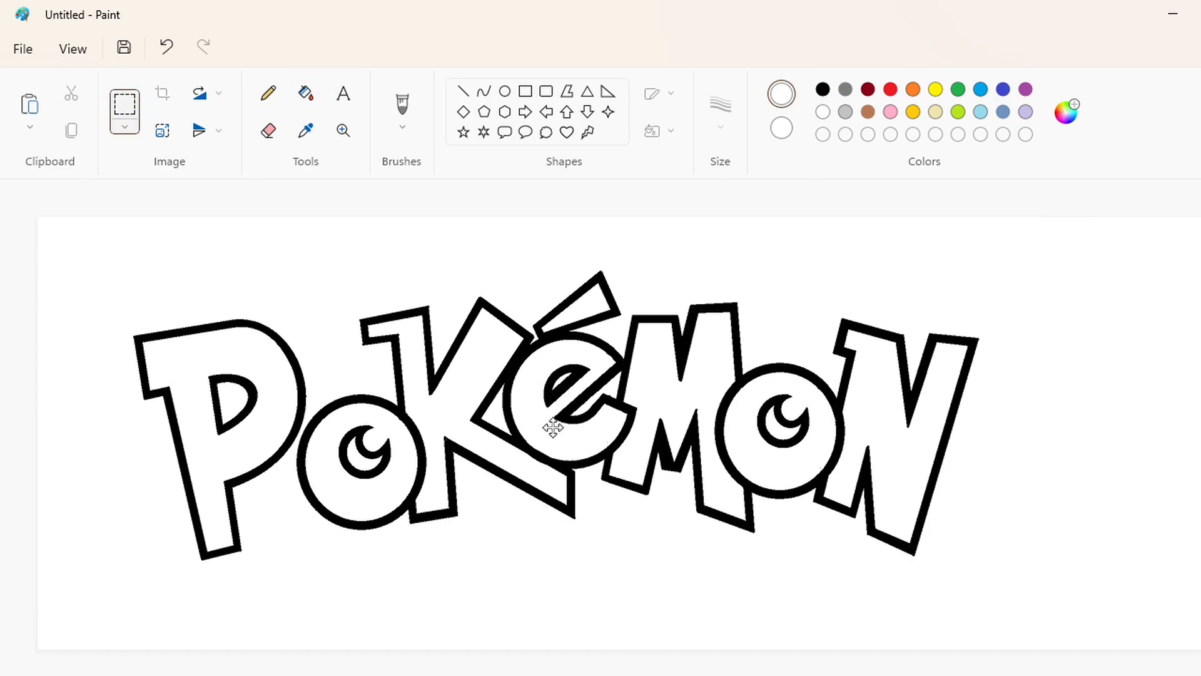
drag(553, 428, 572, 430)
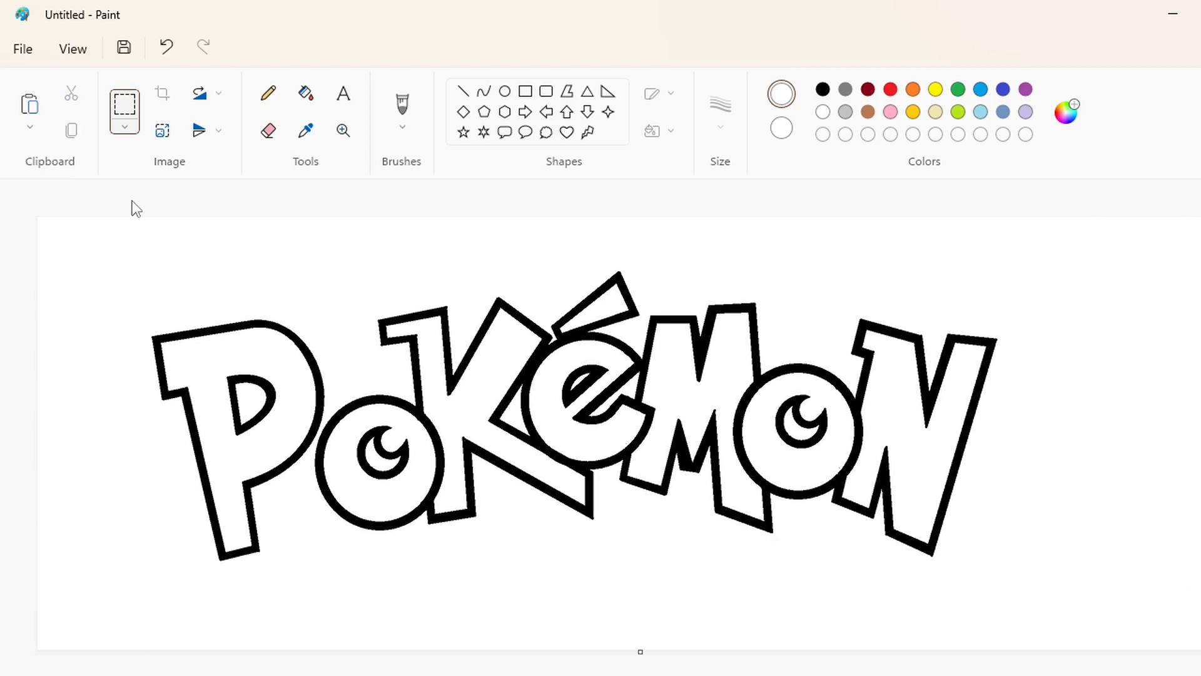
click(1026, 90)
click(823, 89)
click(1026, 89)
click(305, 93)
click(267, 349)
click(341, 476)
click(823, 89)
click(219, 450)
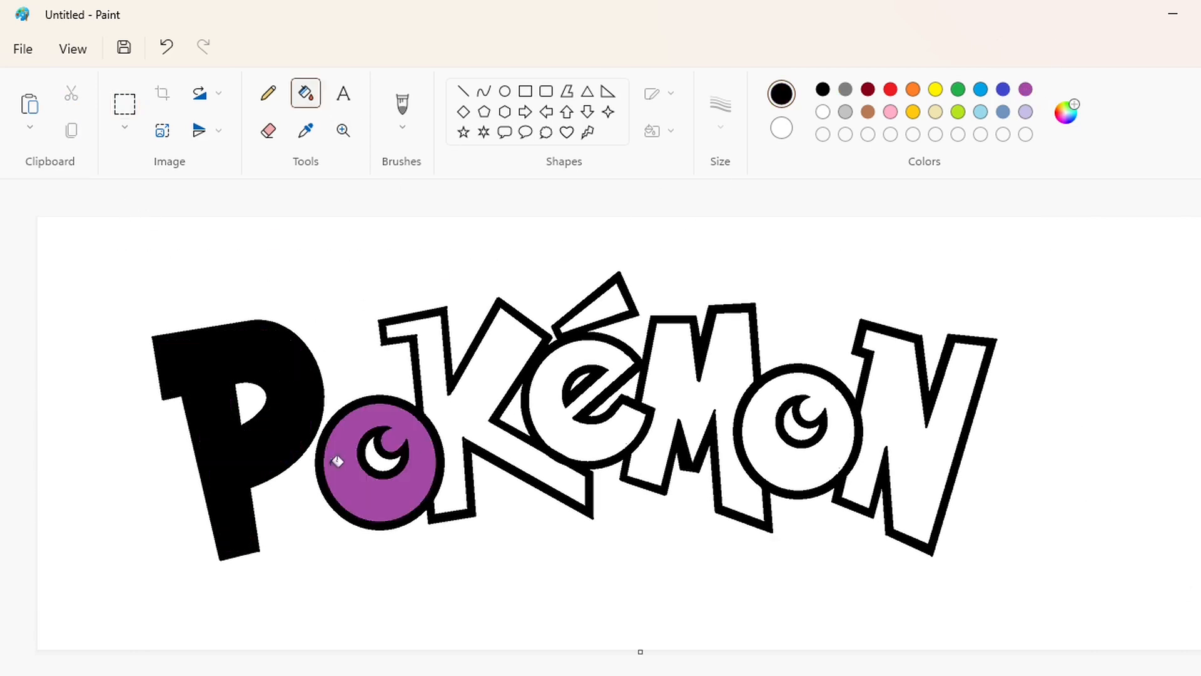
click(337, 462)
click(432, 387)
click(544, 407)
click(729, 375)
click(759, 432)
click(939, 407)
- Recolor the solid black P and the connected silhouette of the remaining letters purple
click(1026, 89)
click(434, 378)
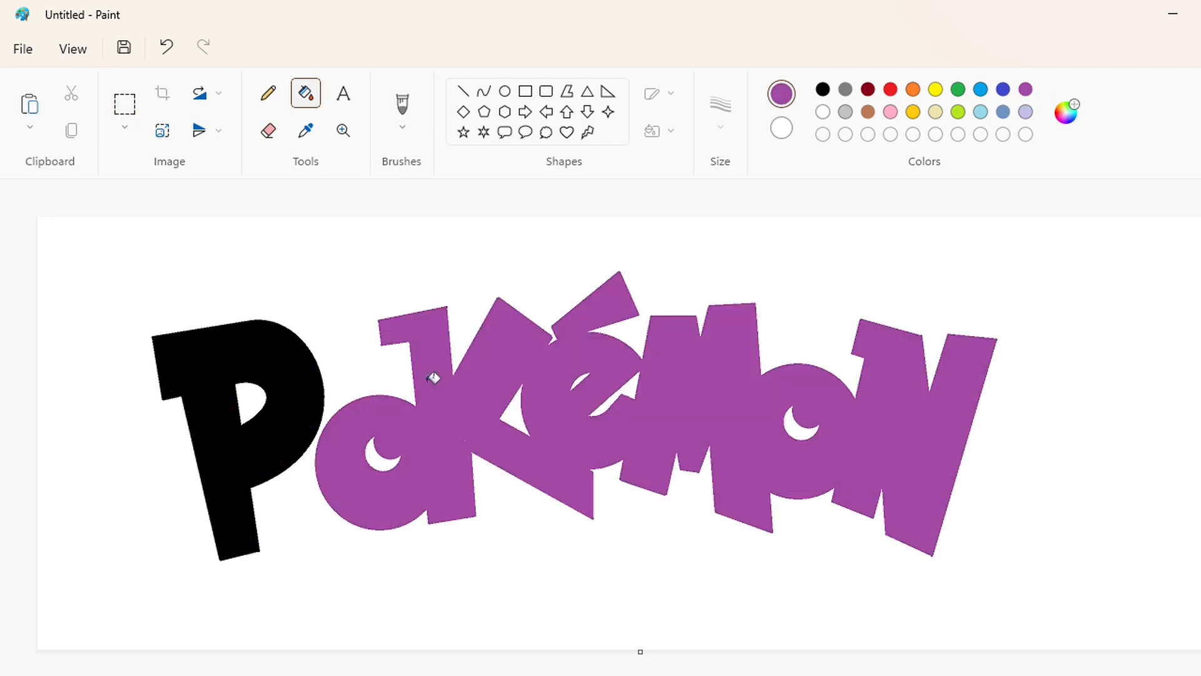
click(219, 450)
- Paste the outlined lettering over the purple silhouette, offset slightly up and to the right to leave a shadow
key(ctrl+v)
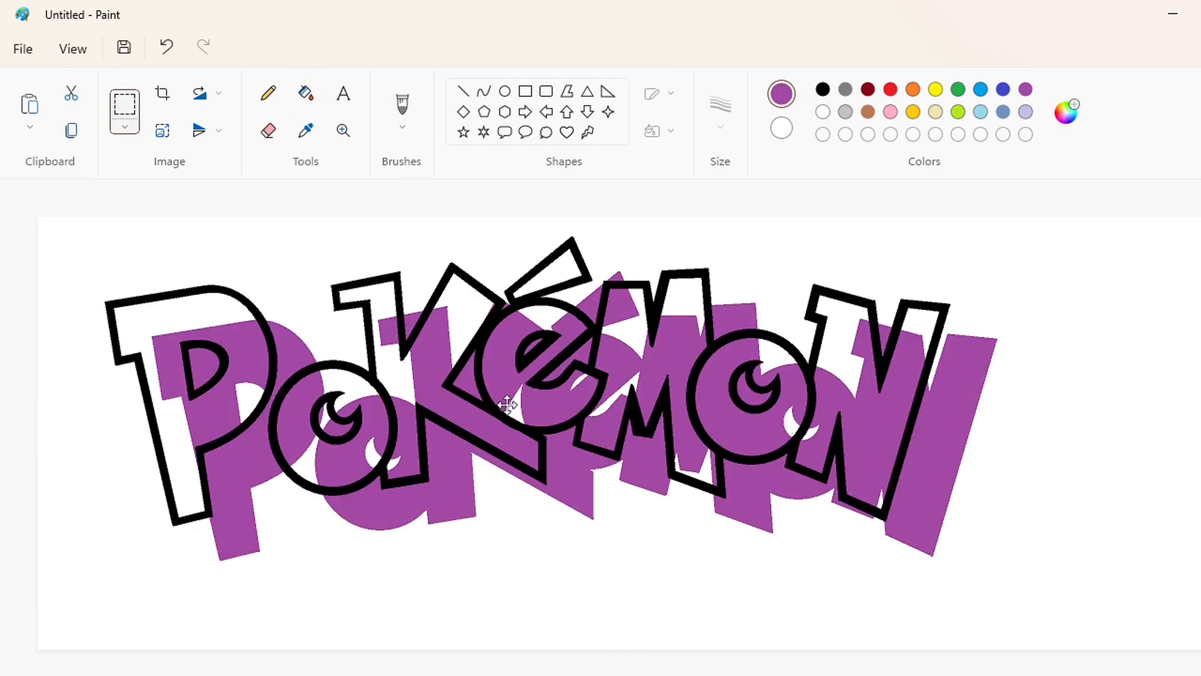
drag(482, 402, 525, 403)
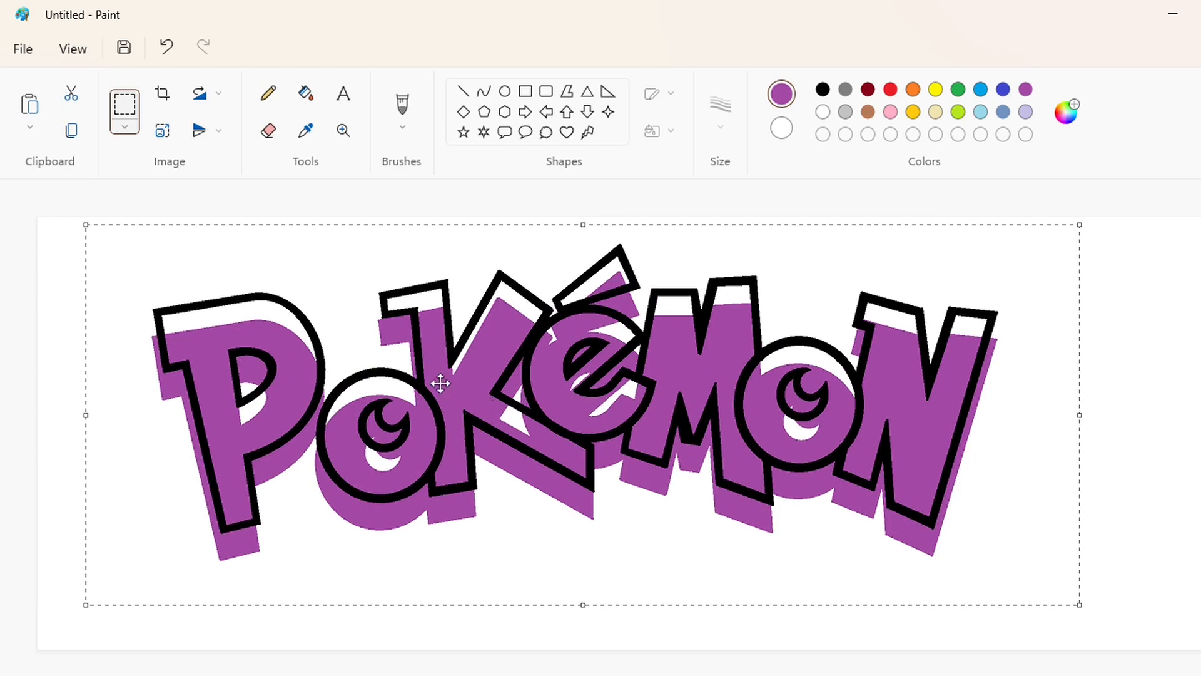
drag(411, 480, 418, 496)
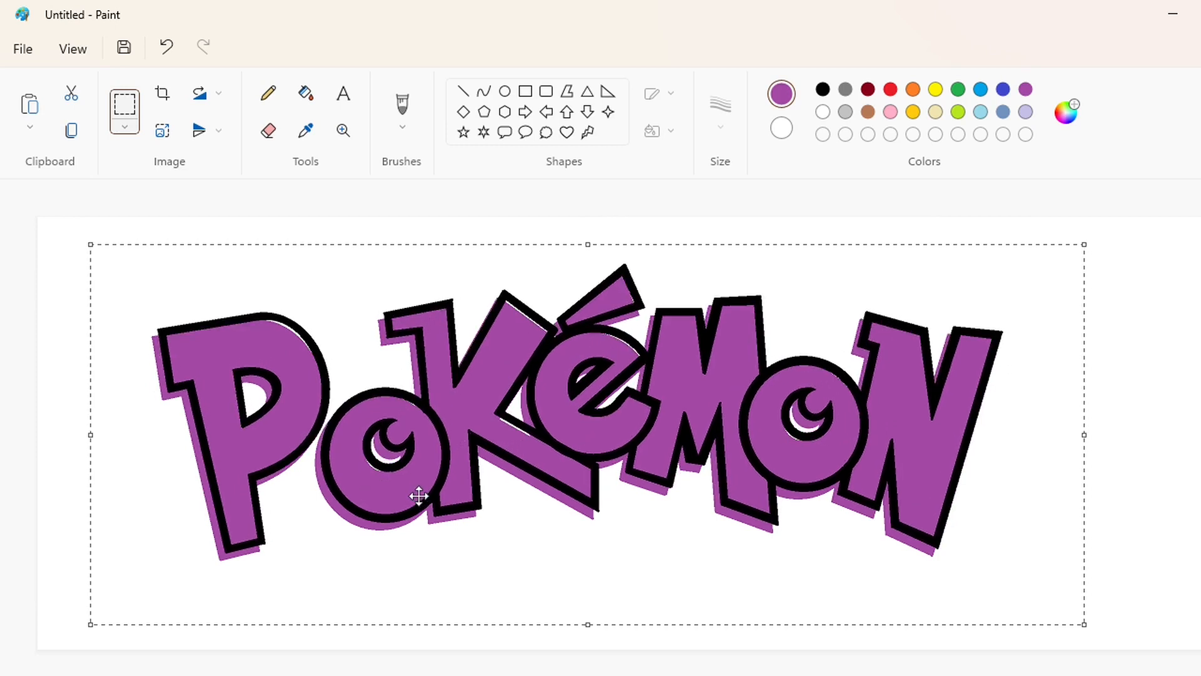
key(Down)
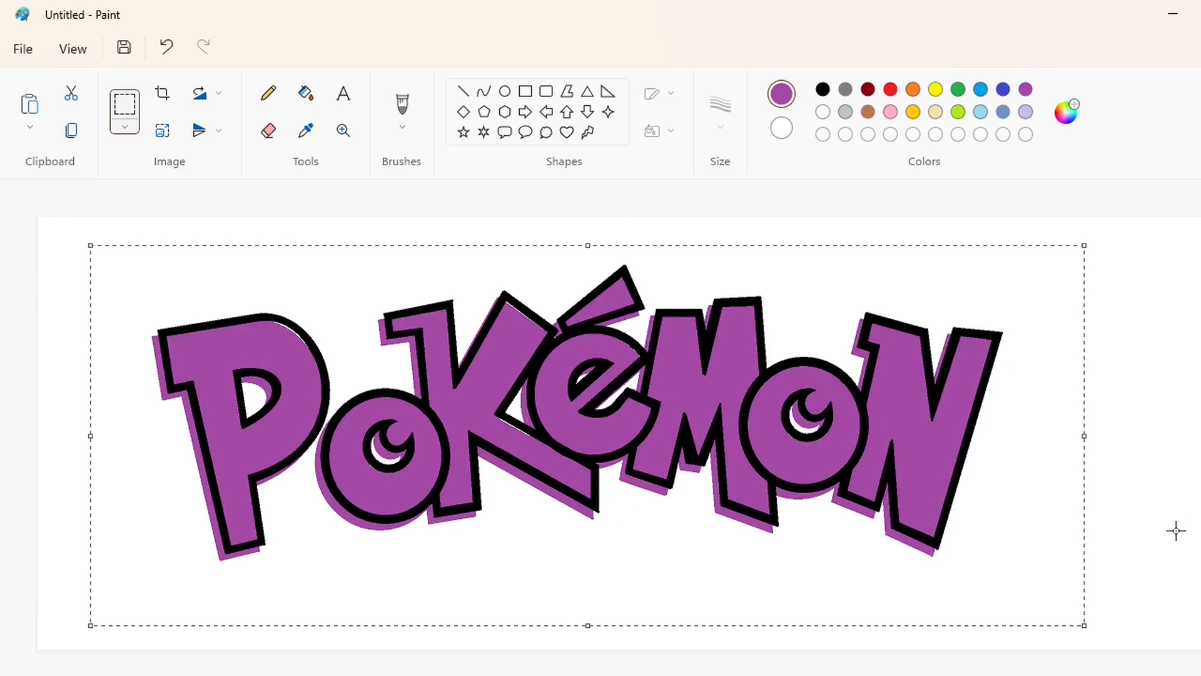
click(1174, 531)
- Fill the interiors of all the letters and the é's accent with white, keeping purple only in the offset shadow
click(306, 93)
click(823, 111)
click(213, 382)
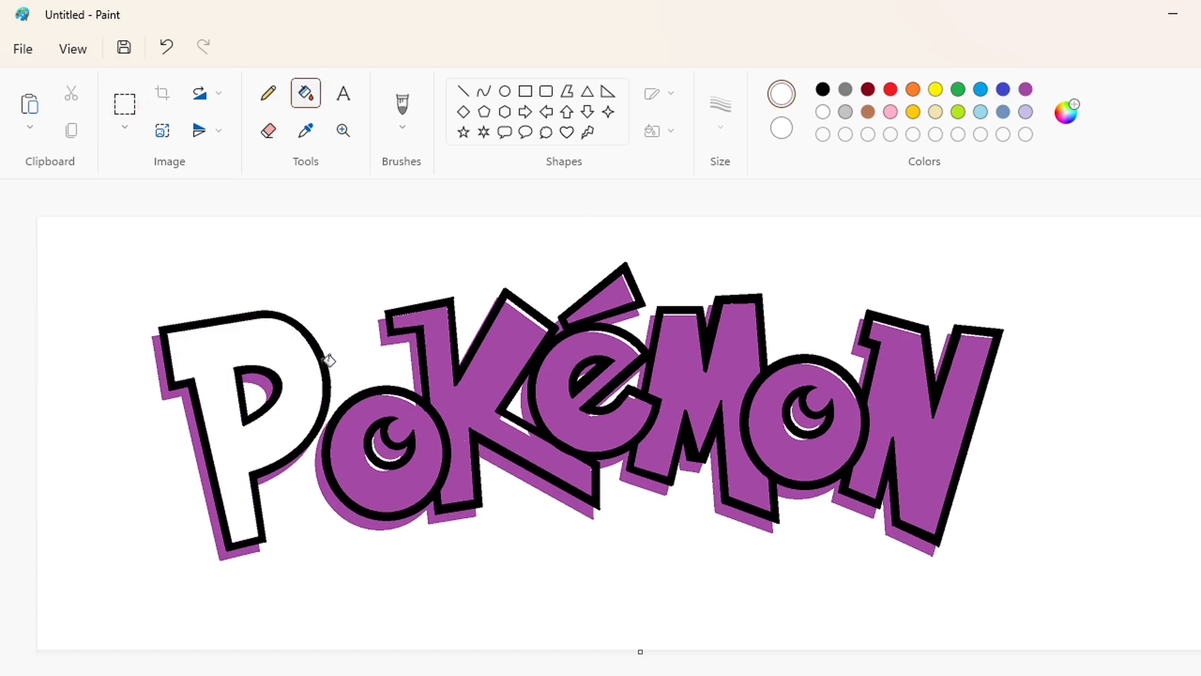
click(447, 374)
click(426, 462)
click(571, 432)
click(625, 286)
click(699, 393)
click(845, 434)
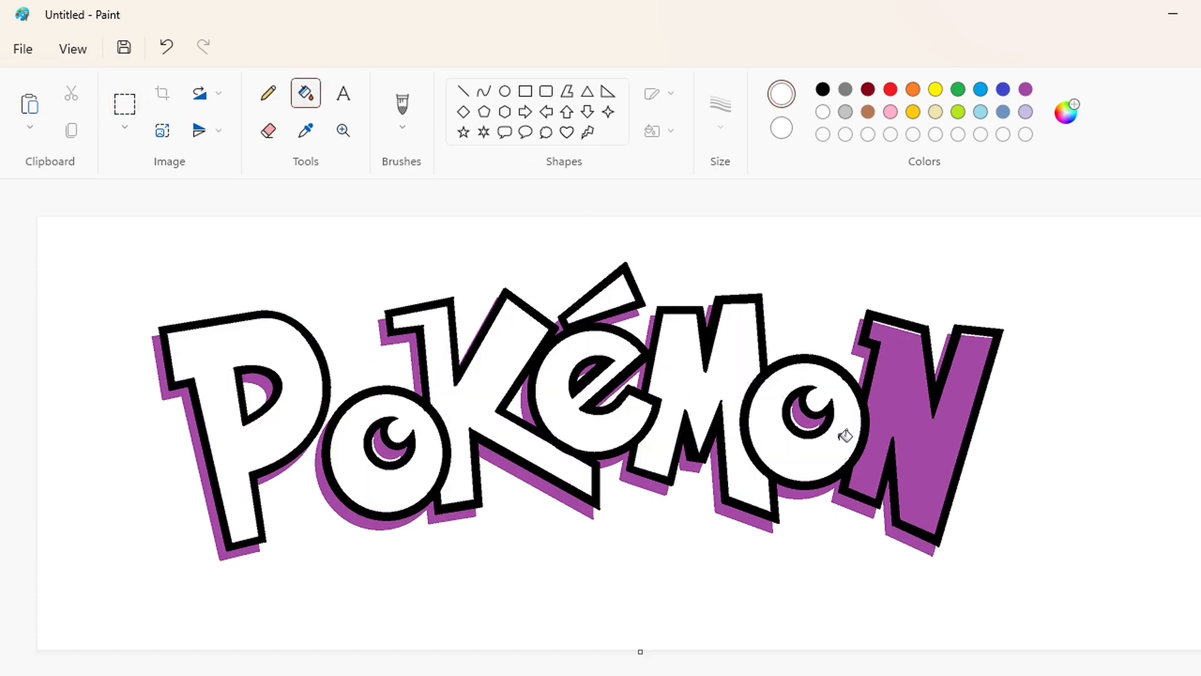
click(920, 447)
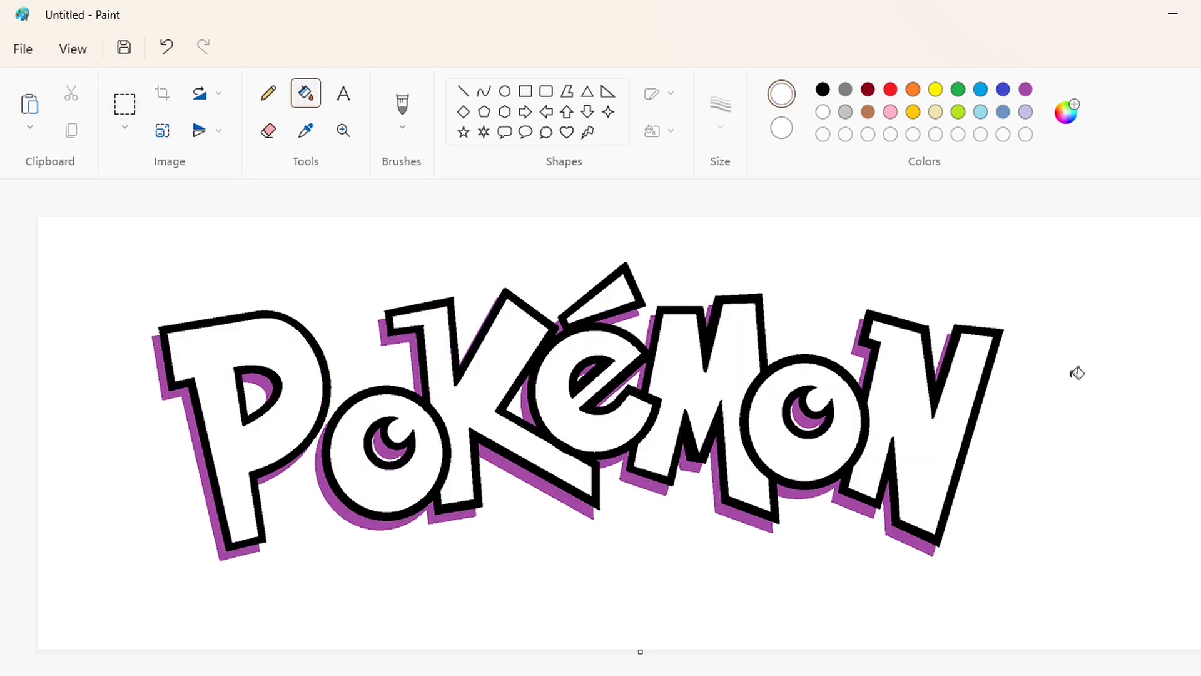
- Add a deep blue and a very dark navy to the custom colors
double_click(978, 91)
click(769, 598)
click(1066, 111)
click(527, 156)
drag(705, 177, 714, 364)
click(585, 597)
click(1066, 113)
click(586, 598)
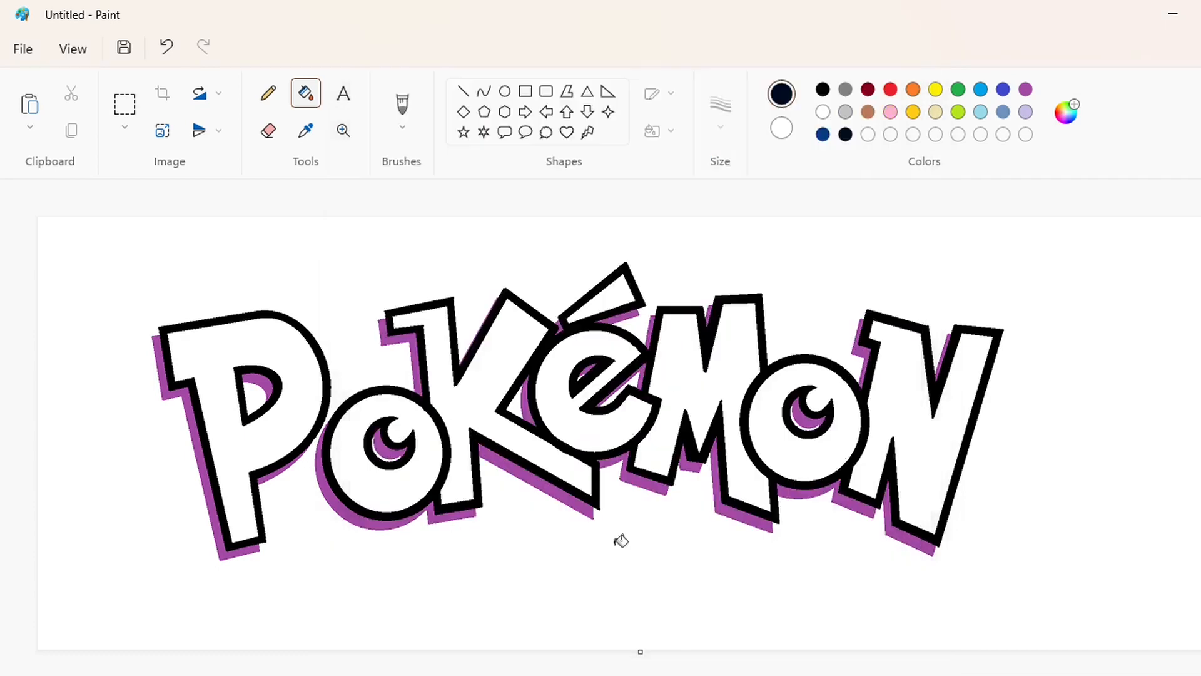
- Add a slightly darkened gold to the custom colors, based on the gold swatch
double_click(913, 113)
drag(705, 156, 705, 177)
click(585, 598)
- Fill the purple shadow areas of the P and the first O with the very dark navy
key(ctrl+Page_Up)
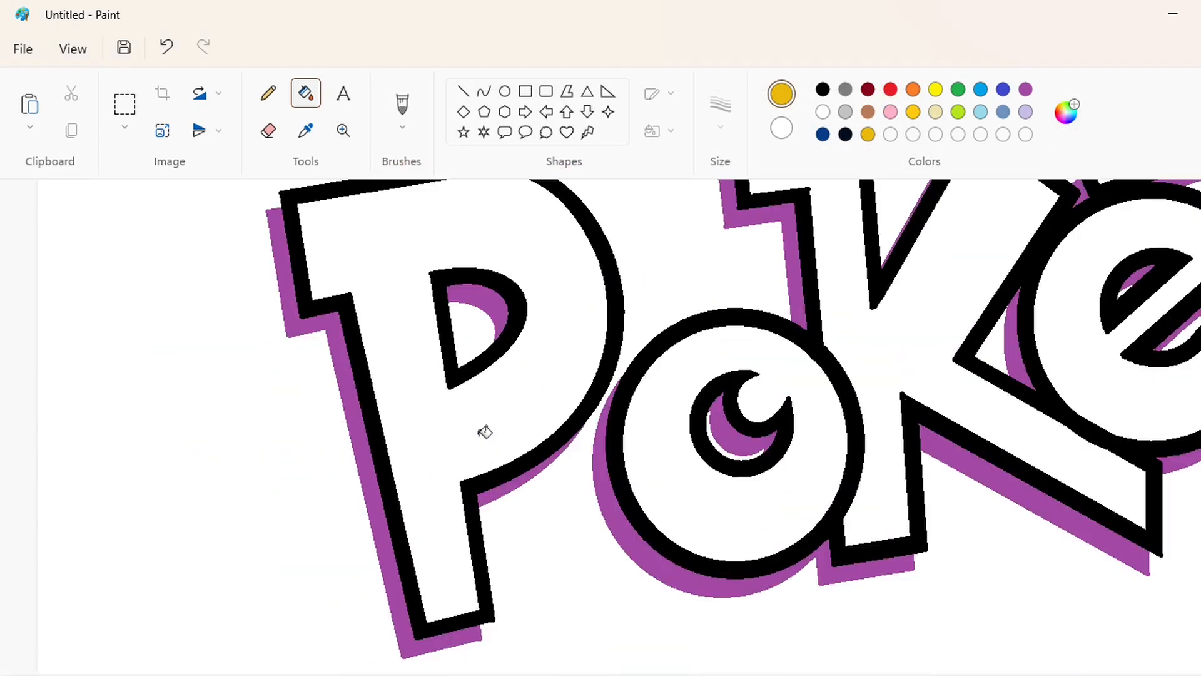
click(845, 134)
click(343, 359)
click(494, 305)
click(513, 470)
click(610, 501)
click(713, 432)
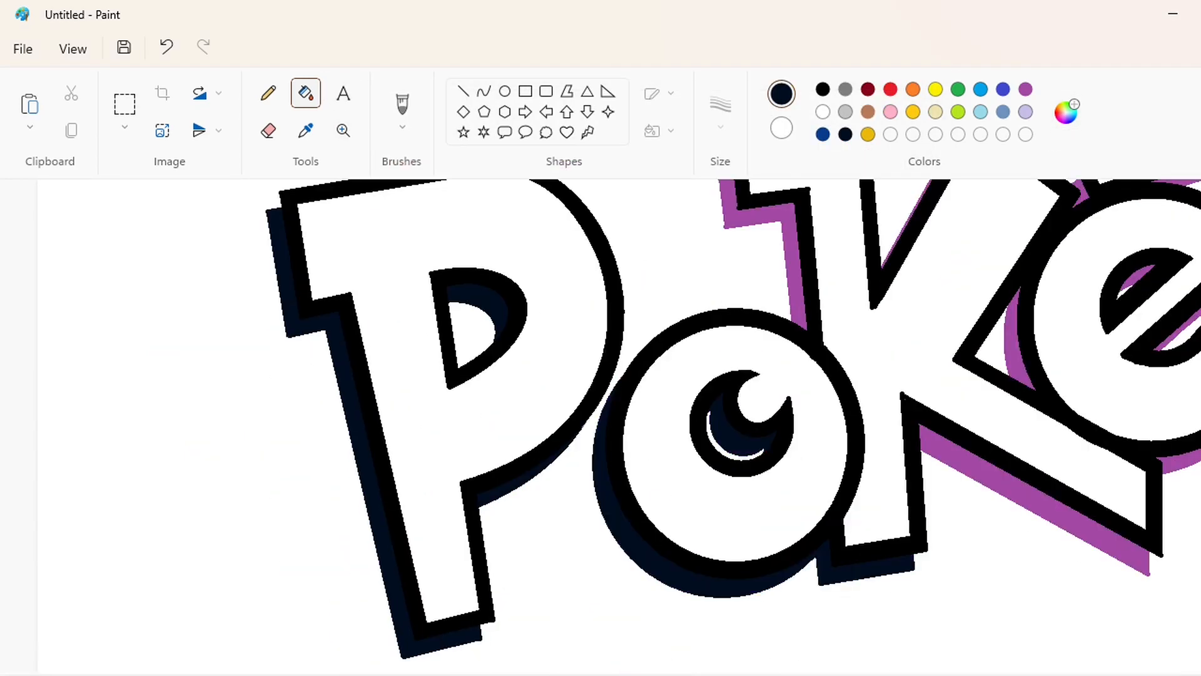
scroll(768, 669, right, 5)
click(402, 453)
- Fill the K's remaining purple shadow areas with the very dark navy, including its serif, upper notch and lower arm
click(468, 316)
click(666, 477)
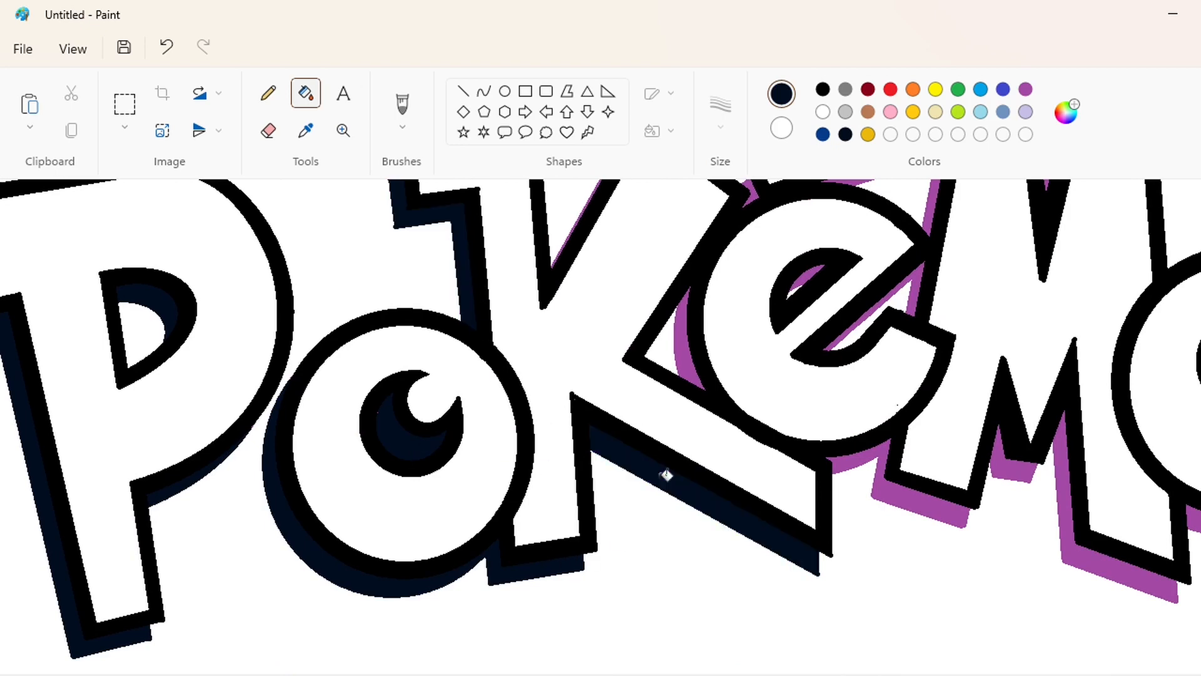
scroll(673, 470, up, 3)
click(625, 391)
scroll(641, 413, down, 3)
- Fill the purple shadow areas around and inside the é, under its accent and beside the M's left leg with dark navy
click(684, 467)
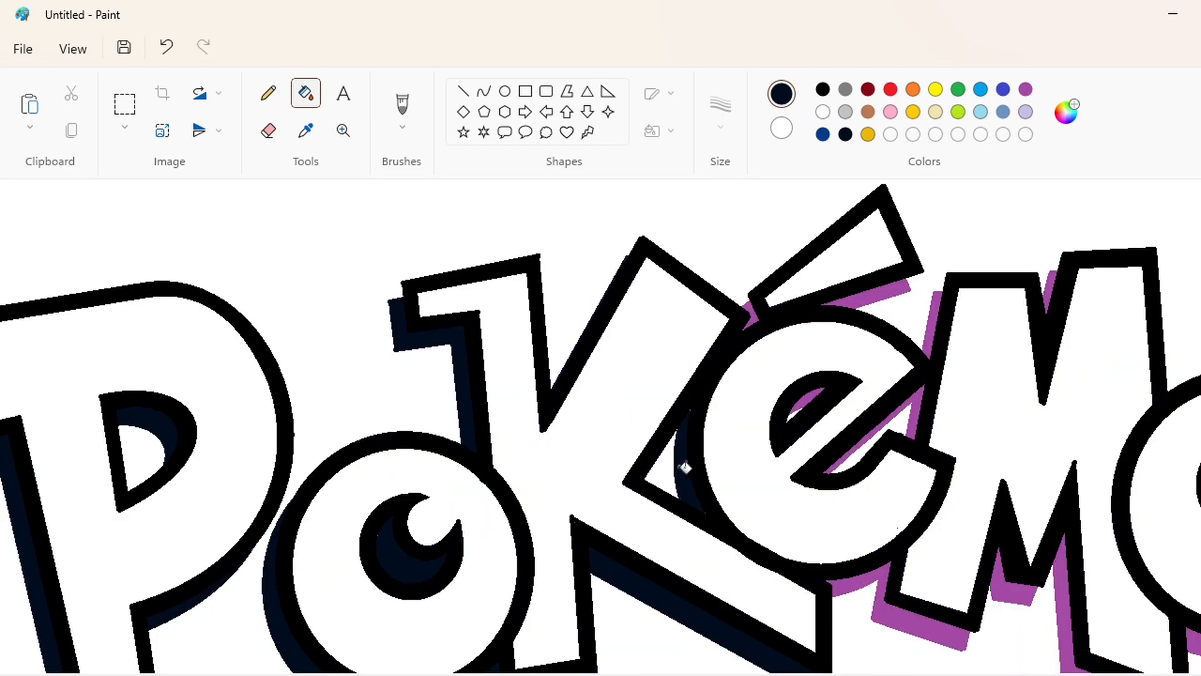
click(754, 313)
click(862, 296)
click(807, 401)
scroll(793, 367, down, 3)
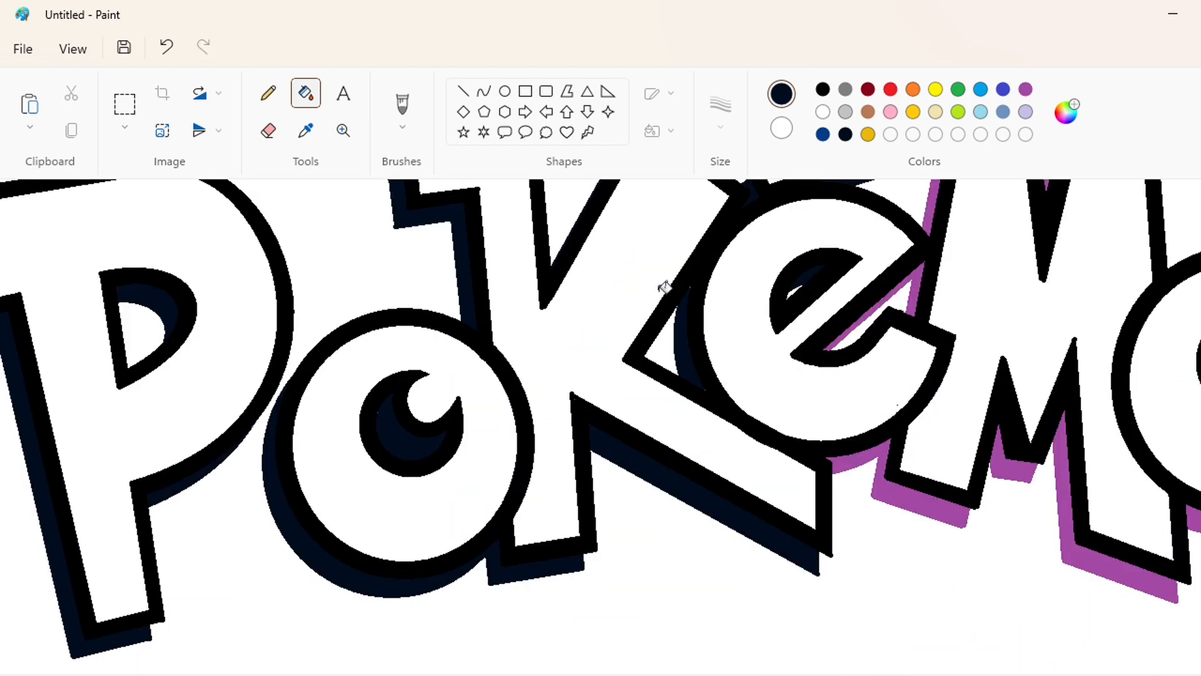
click(865, 314)
click(871, 447)
scroll(711, 405, right, 10)
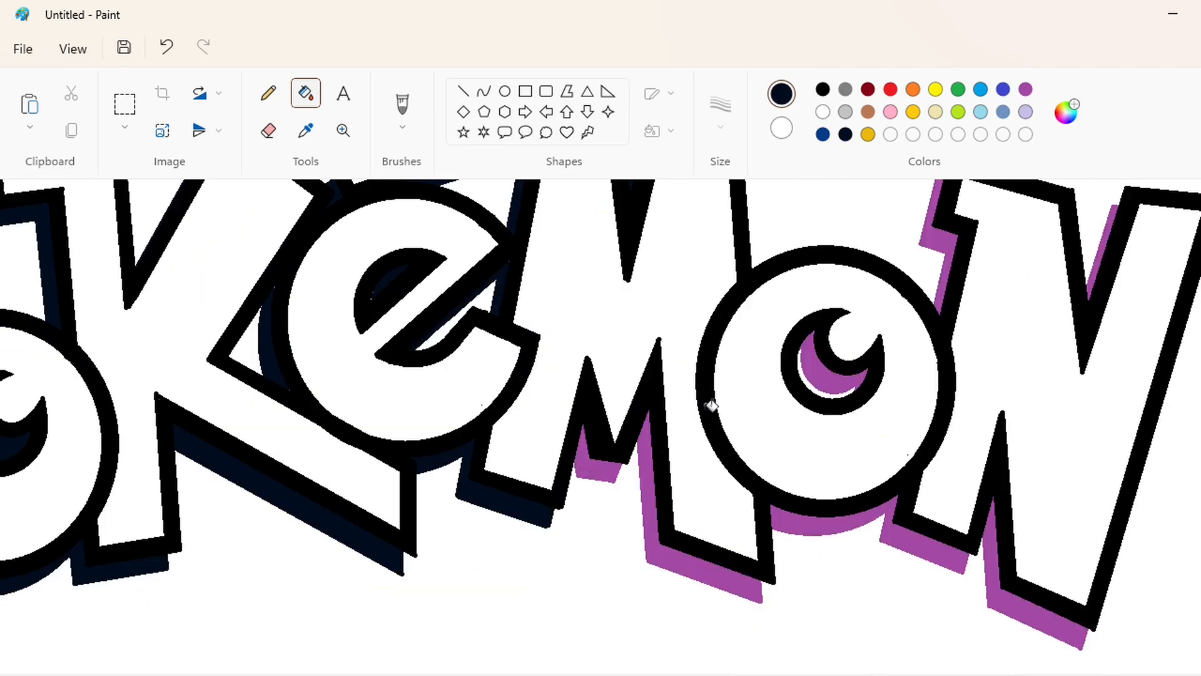
- Fill the remaining purple shadow areas of the M, the second O and the N with the very dark navy
click(611, 465)
click(650, 488)
click(838, 380)
click(834, 518)
click(1001, 558)
click(1096, 268)
click(959, 232)
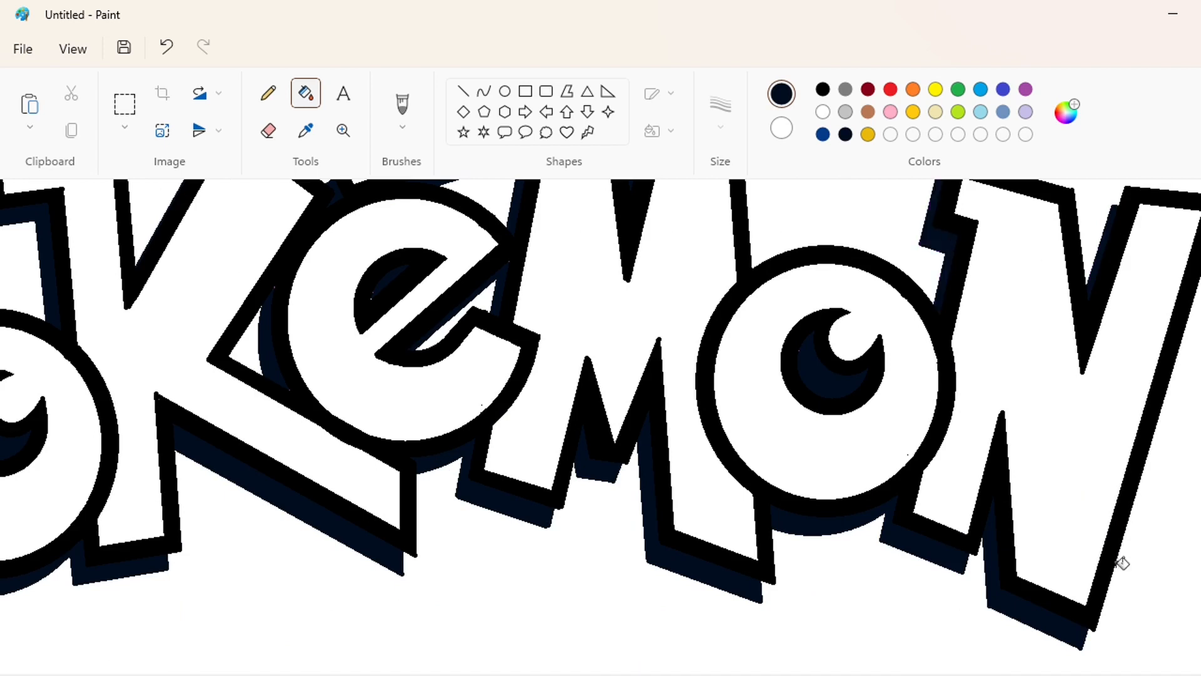
- Recolor the black outlines of all the letters, including the crescent outlines inside both Os, with the custom blue
scroll(1122, 563, down, 3)
click(823, 134)
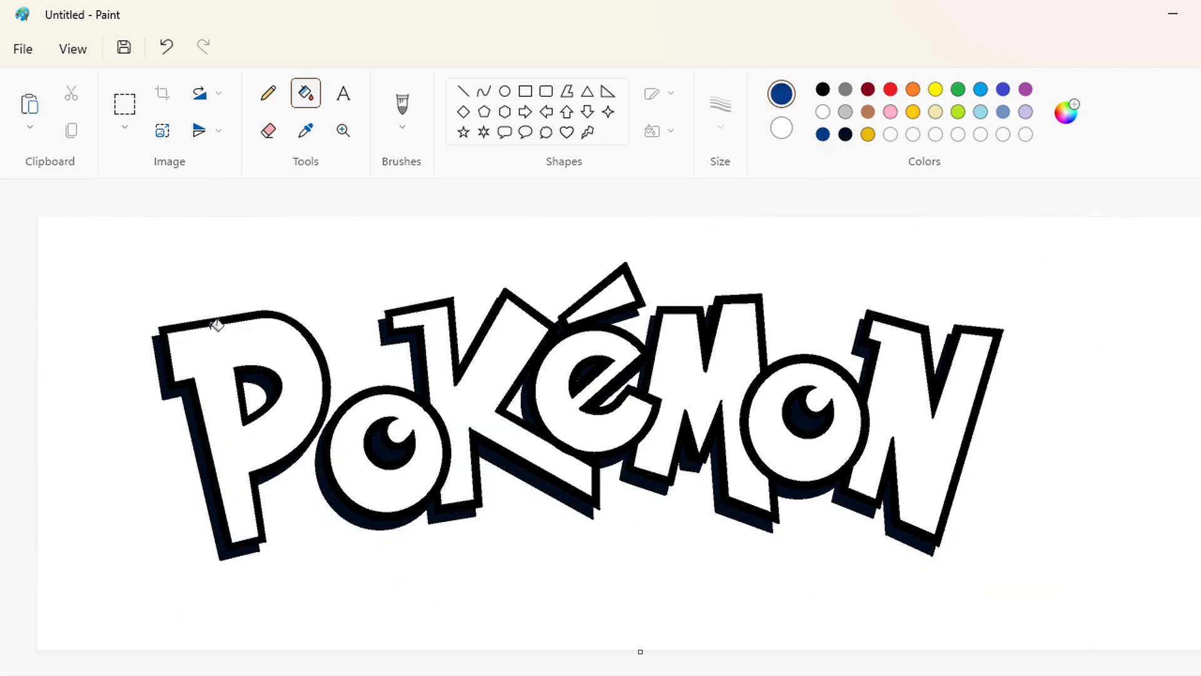
click(247, 386)
click(328, 373)
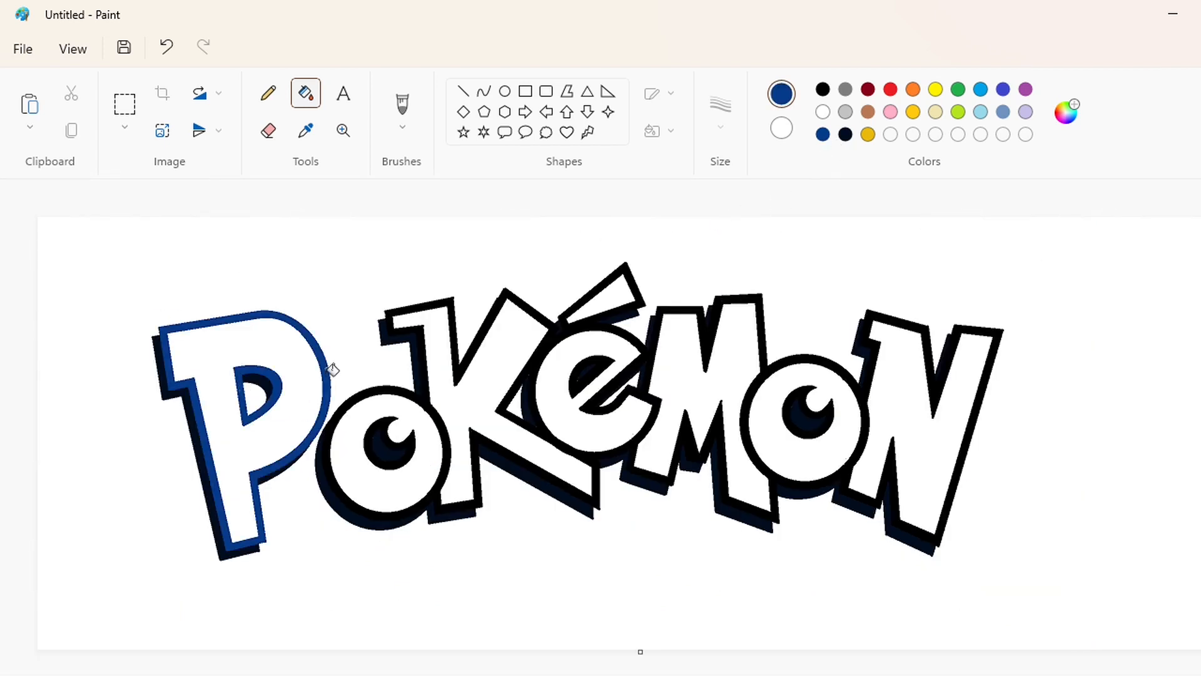
click(339, 474)
click(401, 437)
click(576, 399)
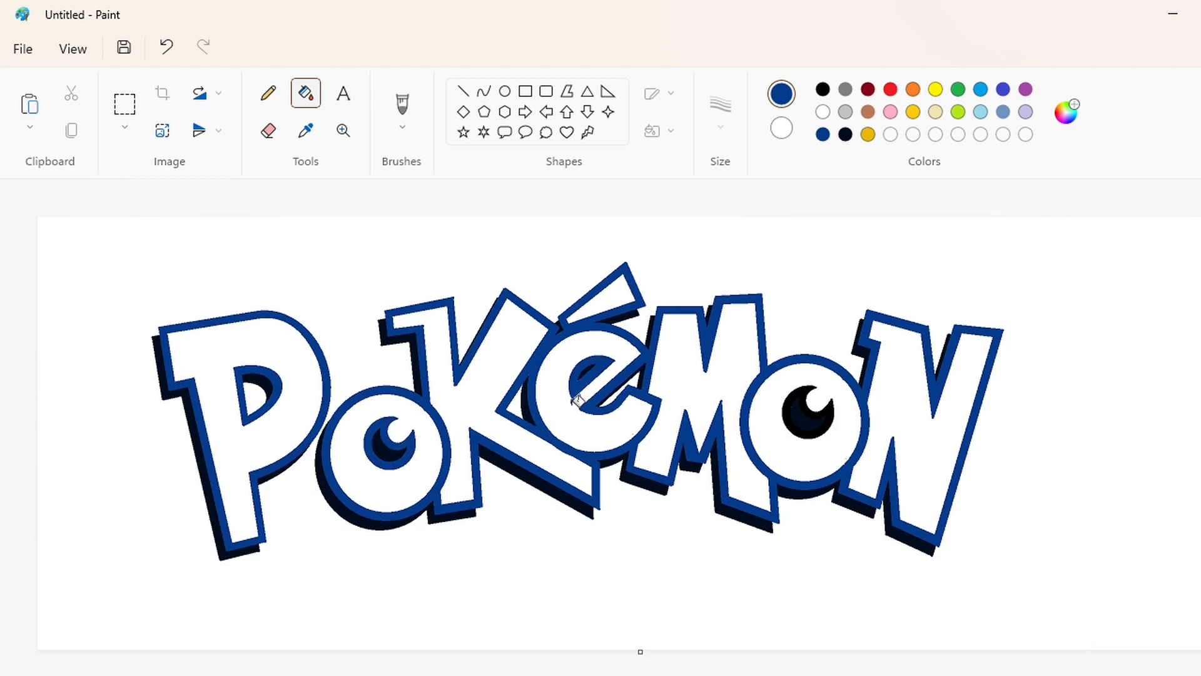
click(795, 422)
- Fill the white faces of all the letters and the é's accent with the custom gold
click(867, 133)
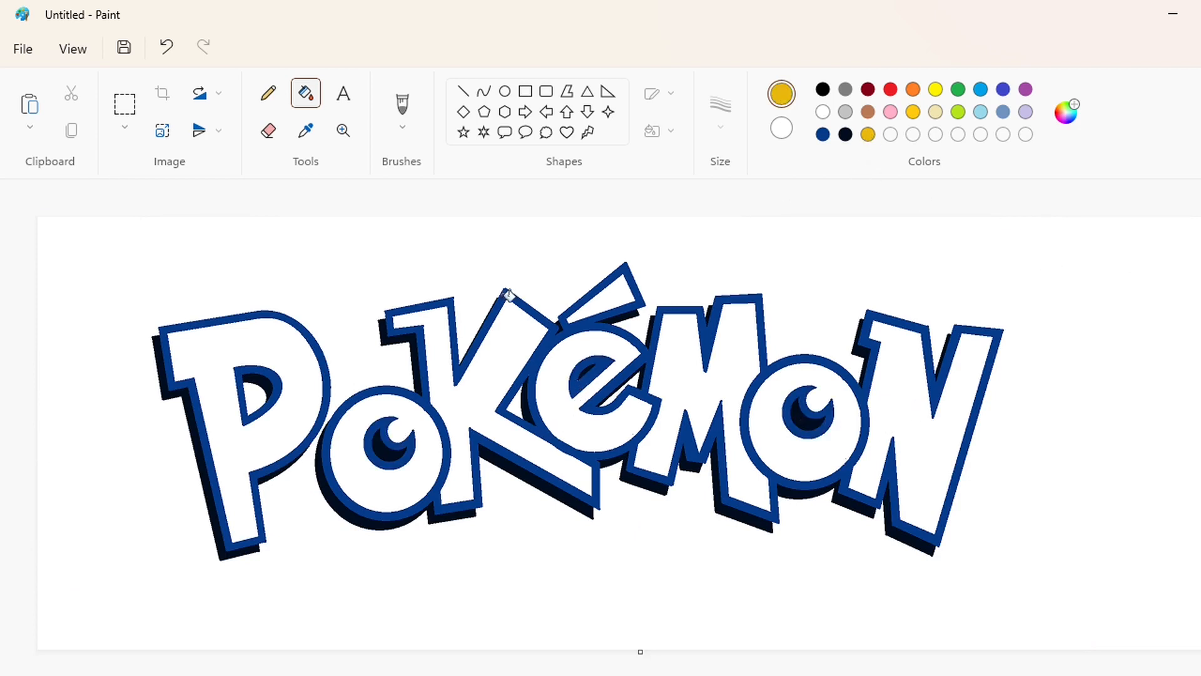
click(321, 418)
click(351, 463)
click(482, 398)
click(543, 405)
click(608, 308)
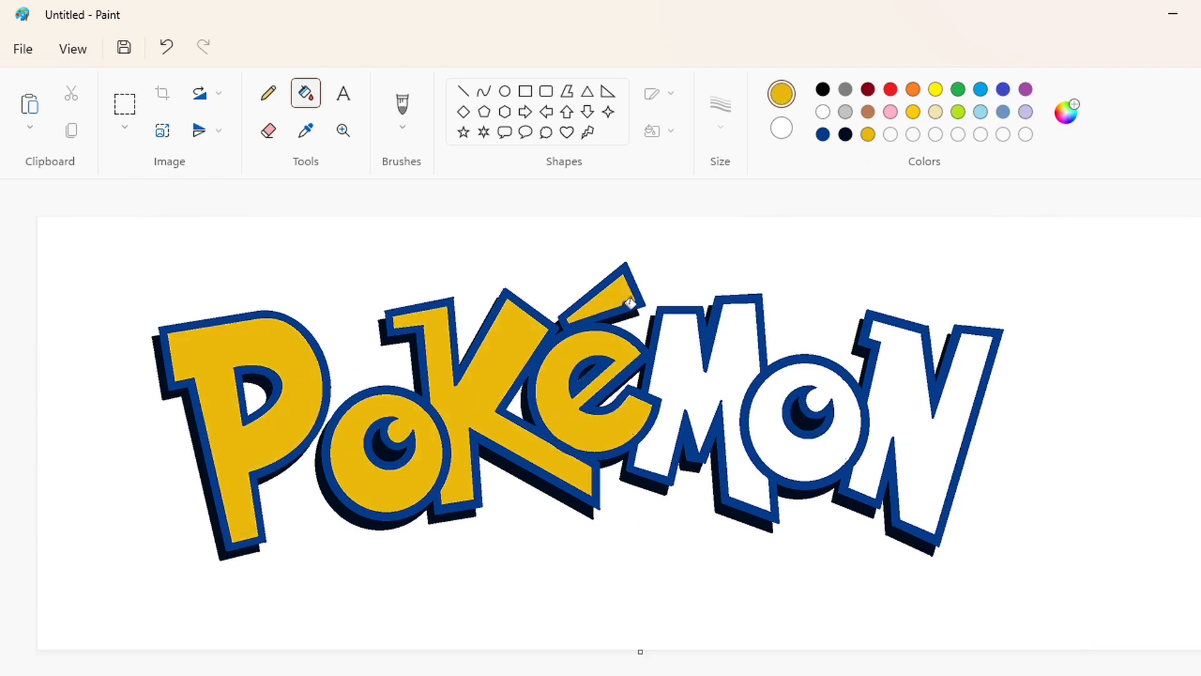
click(693, 363)
click(774, 435)
click(936, 443)
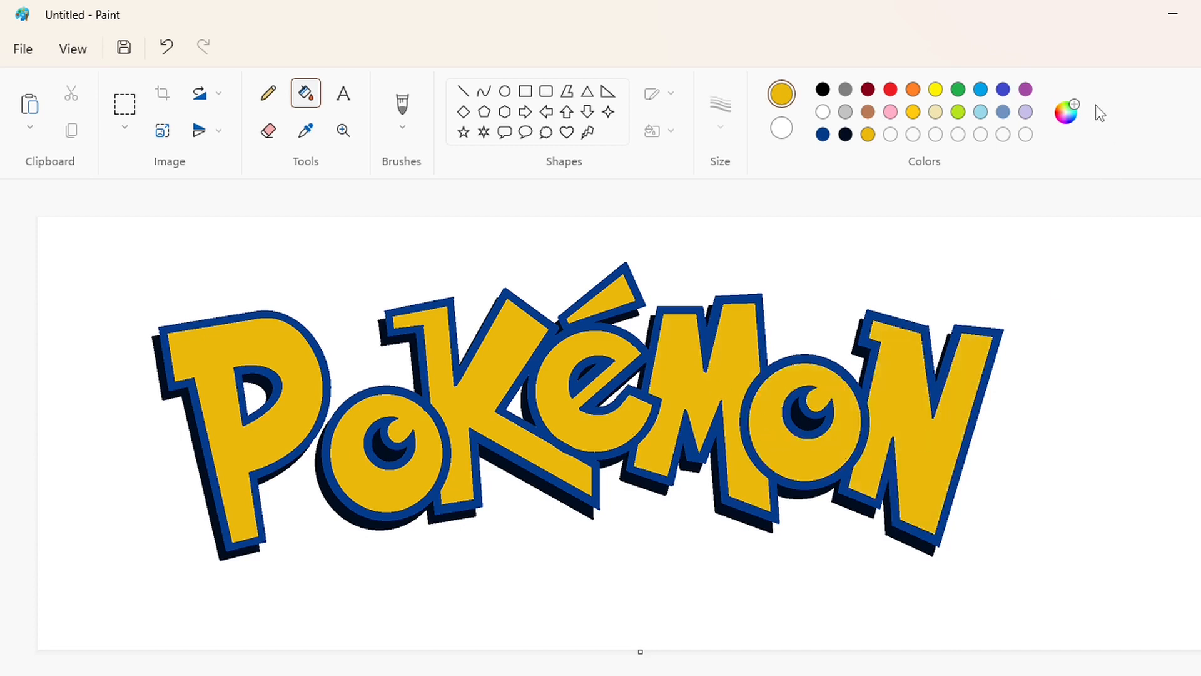